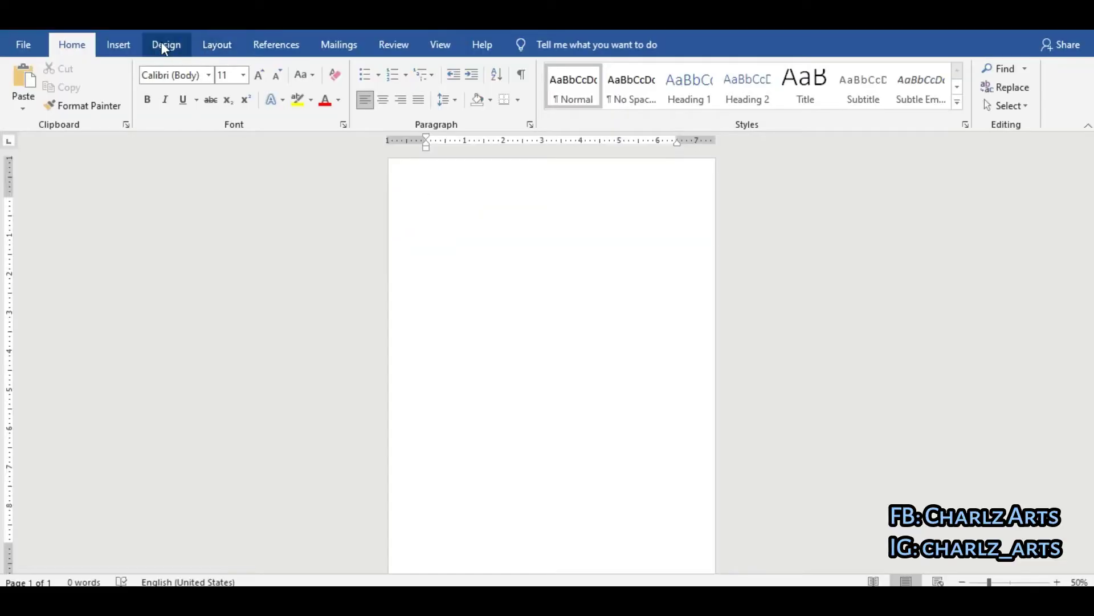
Set the Page Color to the black theme colour for a near-black page background
{"action": "left_click", "coordinate": [165, 45]}
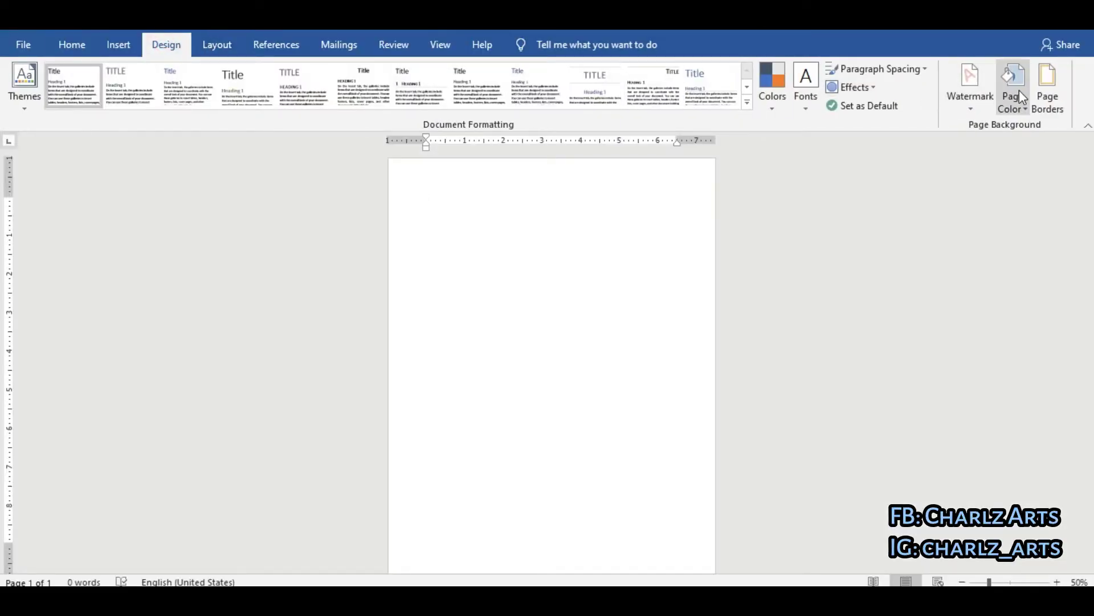
{"action": "left_click", "coordinate": [1021, 91]}
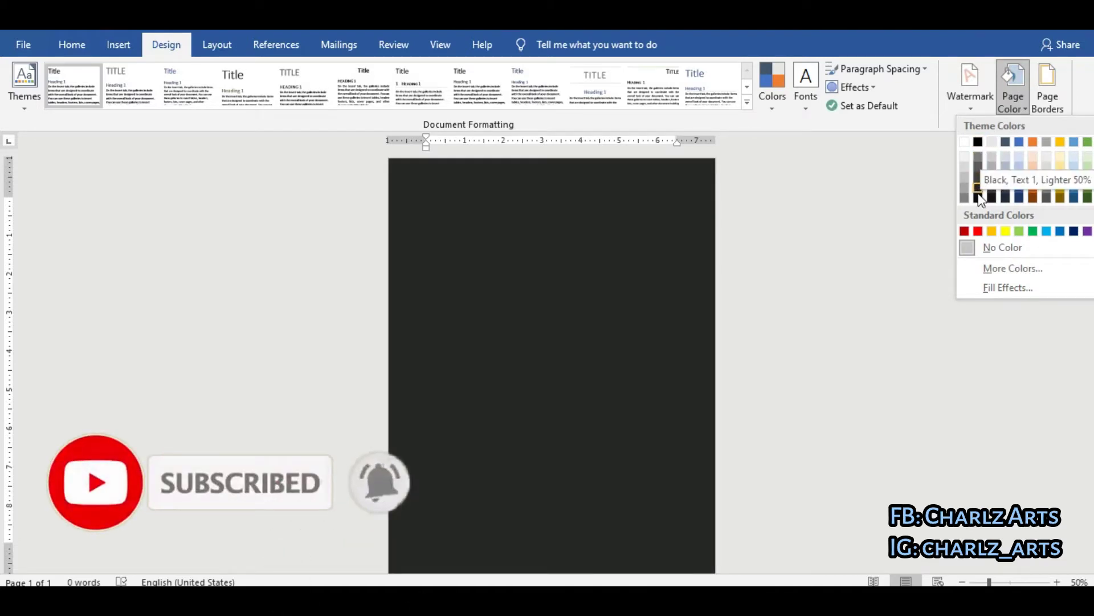
{"action": "left_click", "coordinate": [979, 197]}
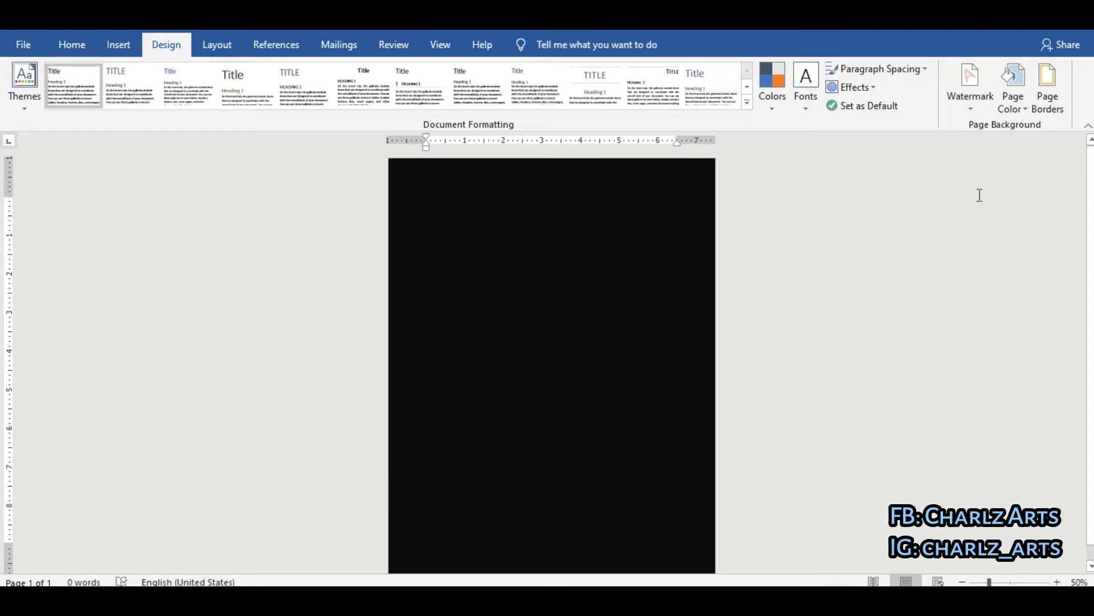
Insert the red smoke image from this computer and enlarge it to 2.25 by 3.9 inches
{"action": "left_click", "coordinate": [118, 44]}
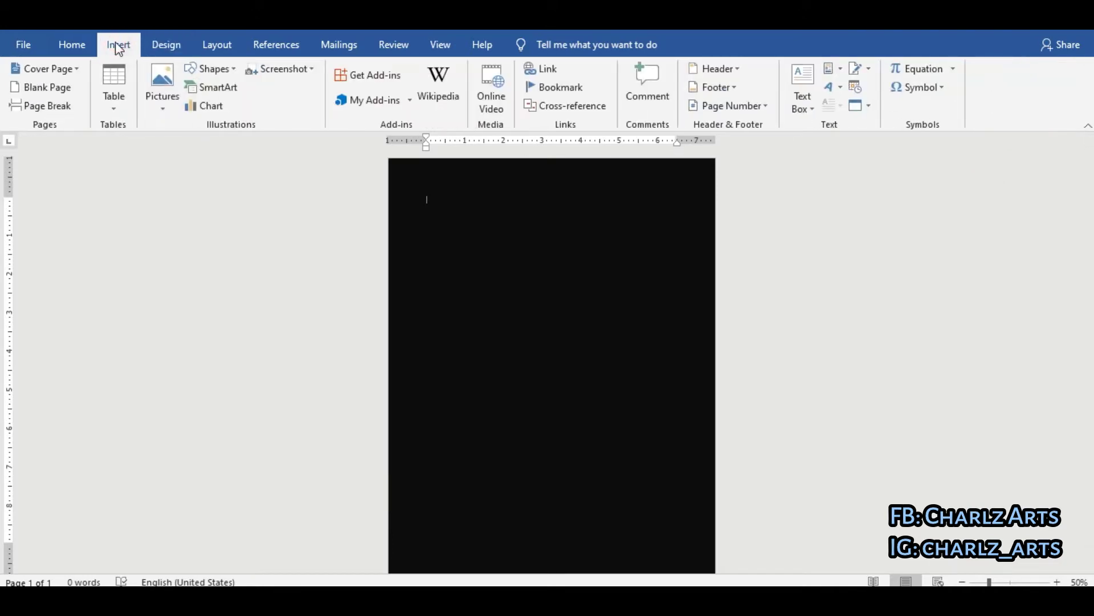
{"action": "left_click", "coordinate": [173, 98]}
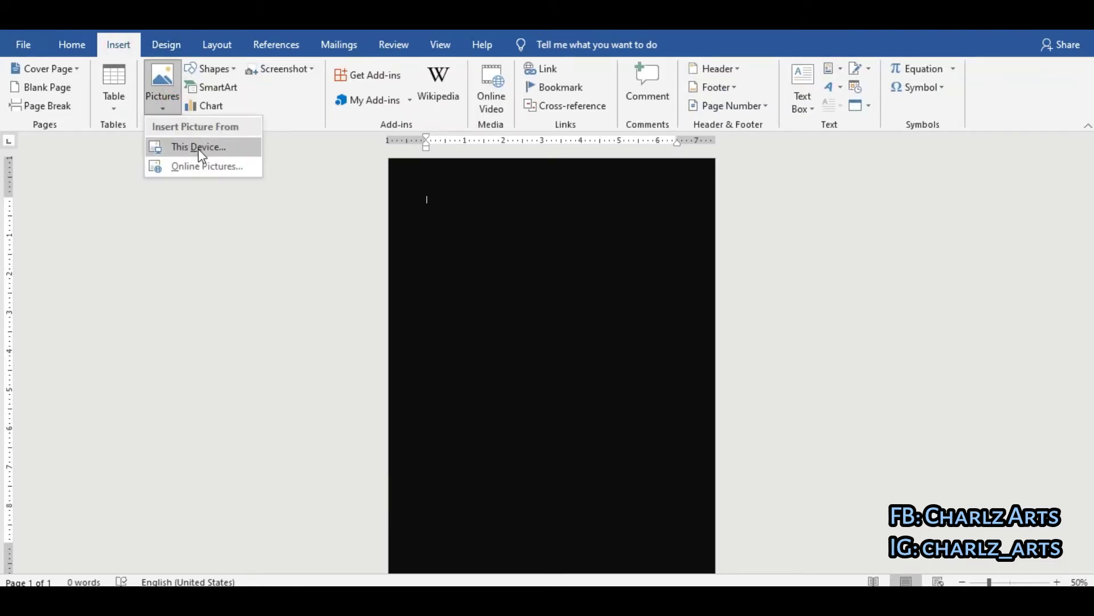
{"action": "left_click", "coordinate": [197, 148]}
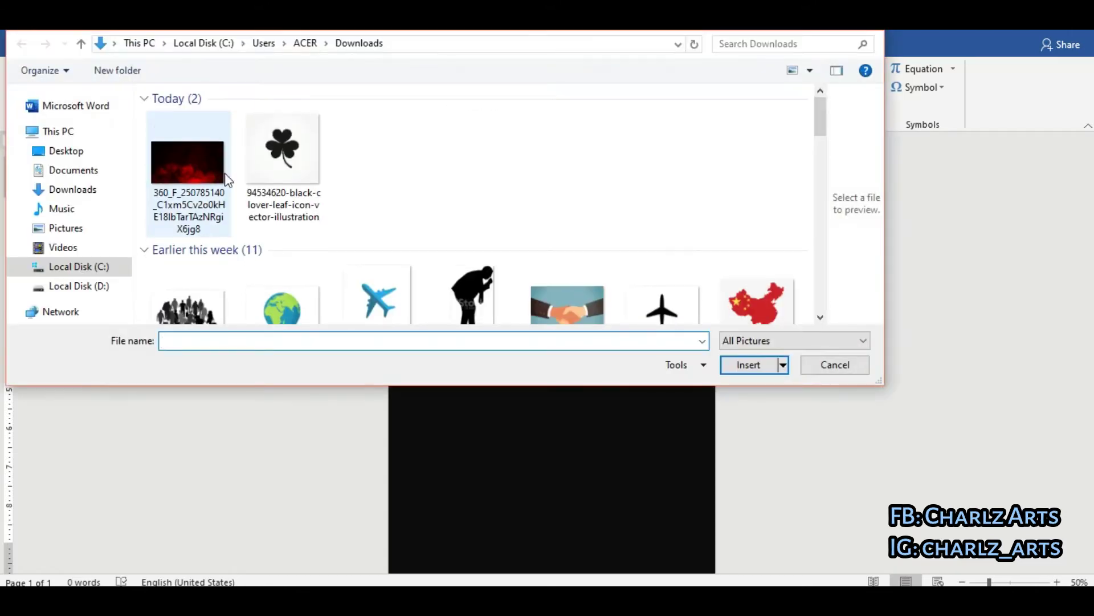
{"action": "left_click", "coordinate": [299, 188]}
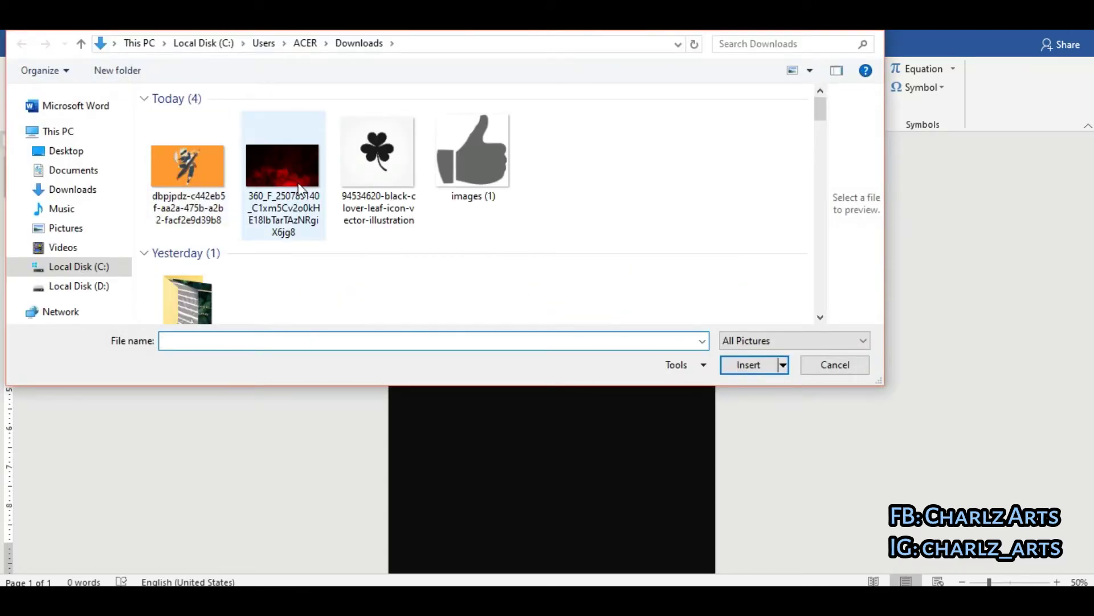
{"action": "double_click", "coordinate": [300, 188]}
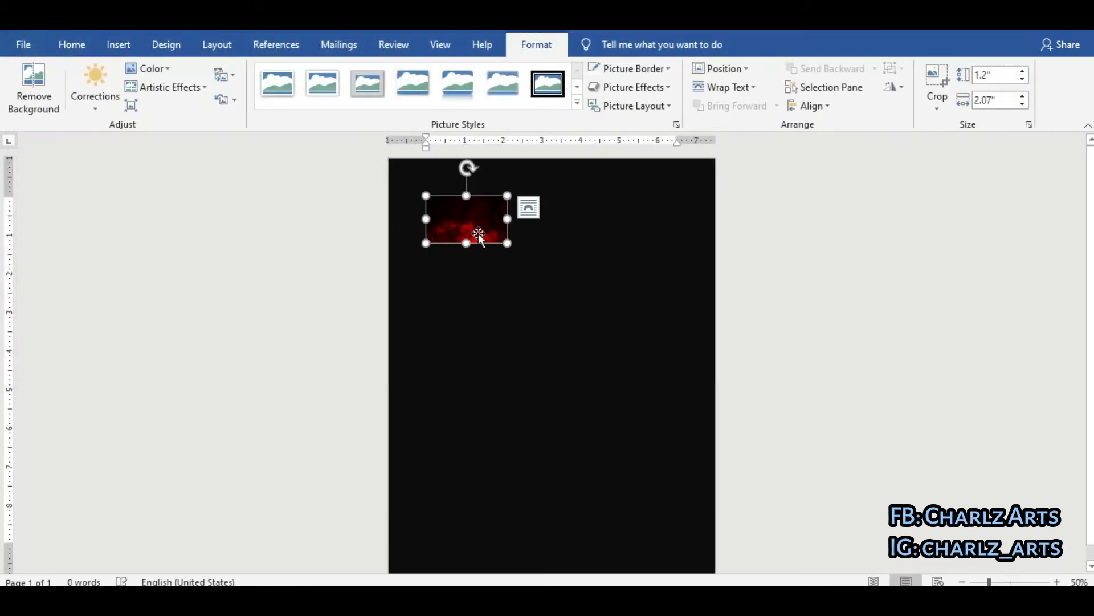
{"action": "left_click_drag", "start_coordinate": [509, 244], "coordinate": [577, 279]}
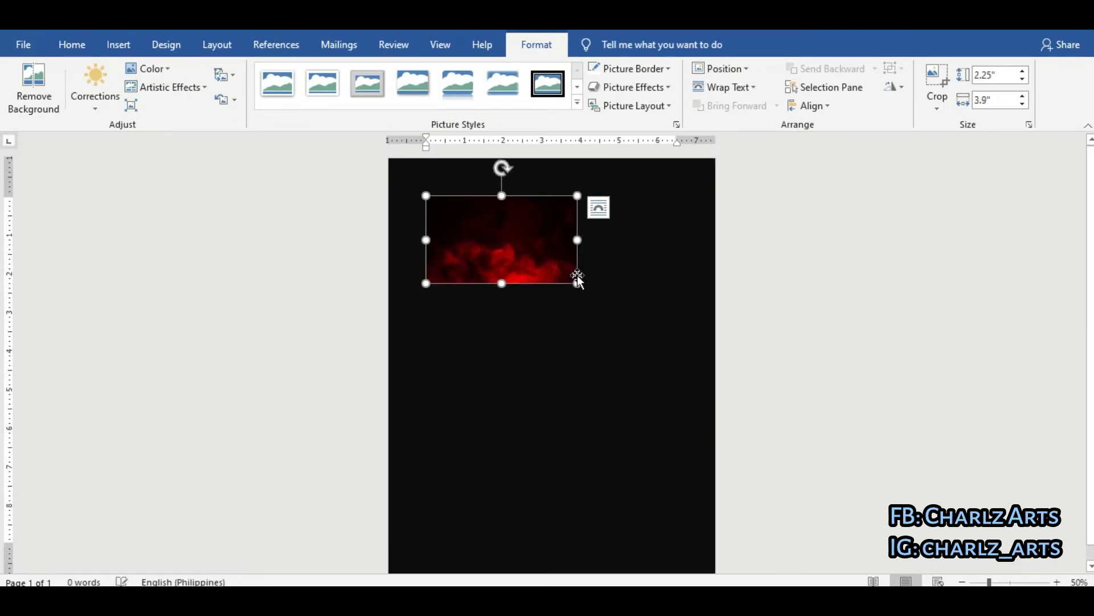
Float the smoke picture in front of text at the bottom-left, enlarged to 2.44 by 4.21 inches
{"action": "right_click", "coordinate": [531, 232]}
{"action": "mouse_move", "coordinate": [582, 484]}
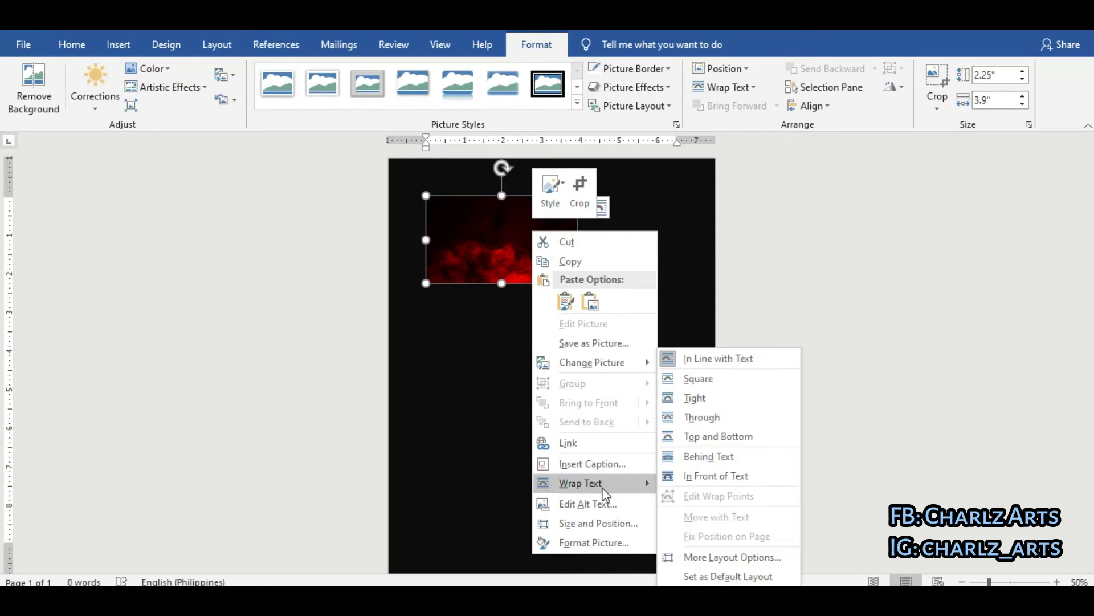
{"action": "left_click", "coordinate": [692, 475]}
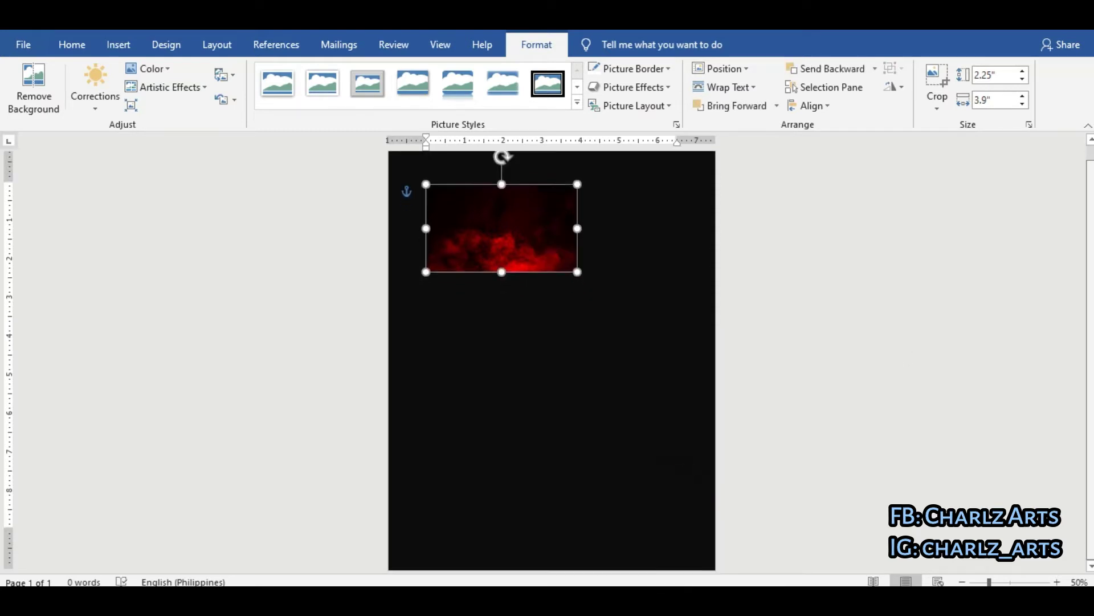
{"action": "left_click_drag", "start_coordinate": [525, 354], "coordinate": [499, 535]}
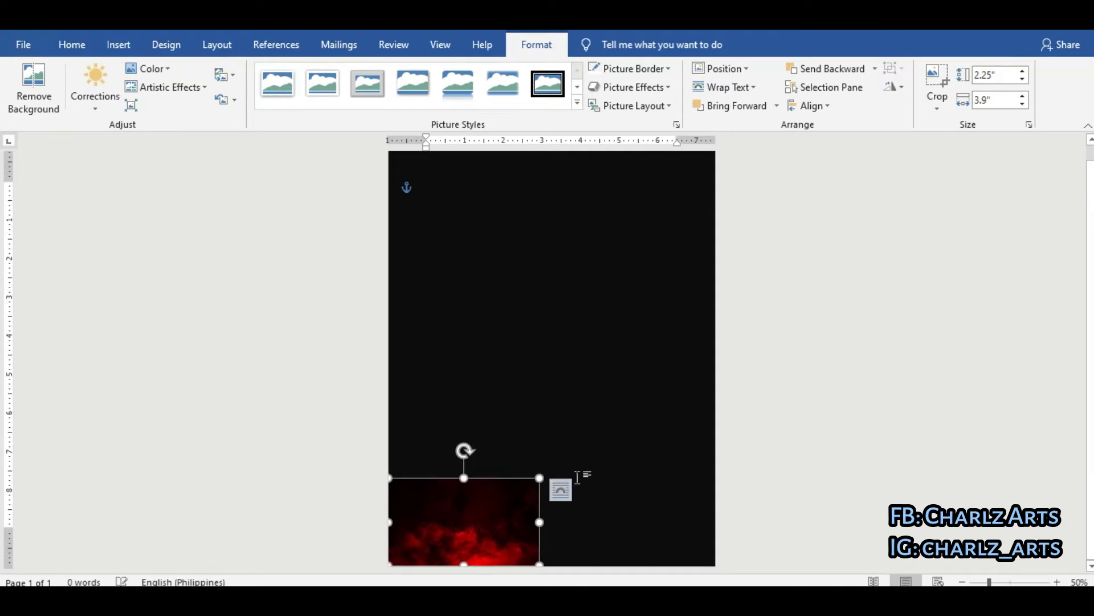
{"action": "left_click_drag", "start_coordinate": [540, 480], "coordinate": [552, 471]}
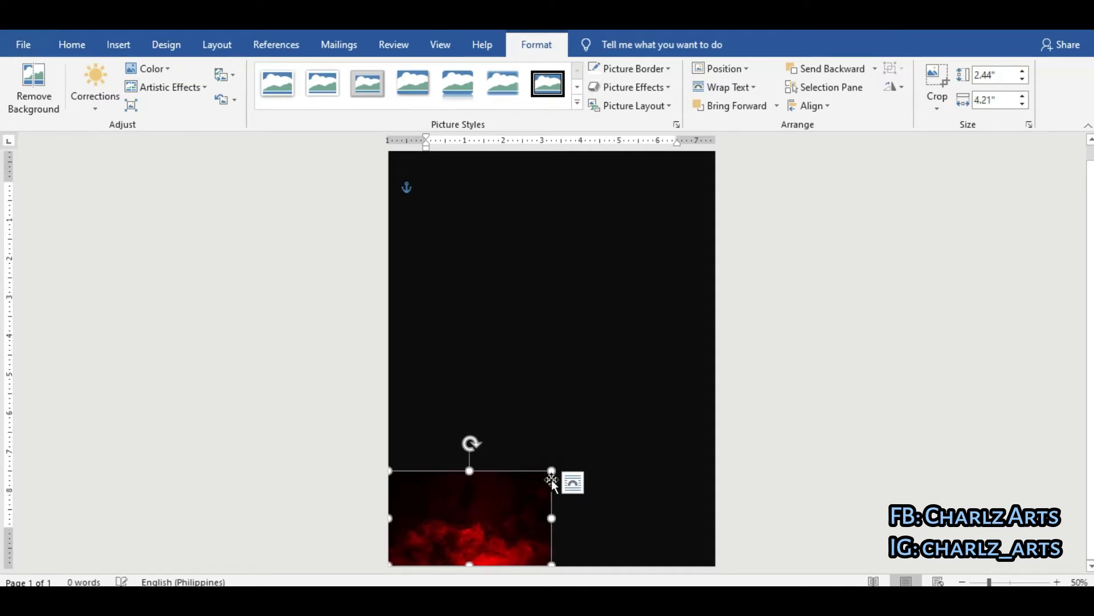
Copy and paste the smoke picture, placing the copy beside the original along the bottom edge
{"action": "right_click", "coordinate": [496, 498]}
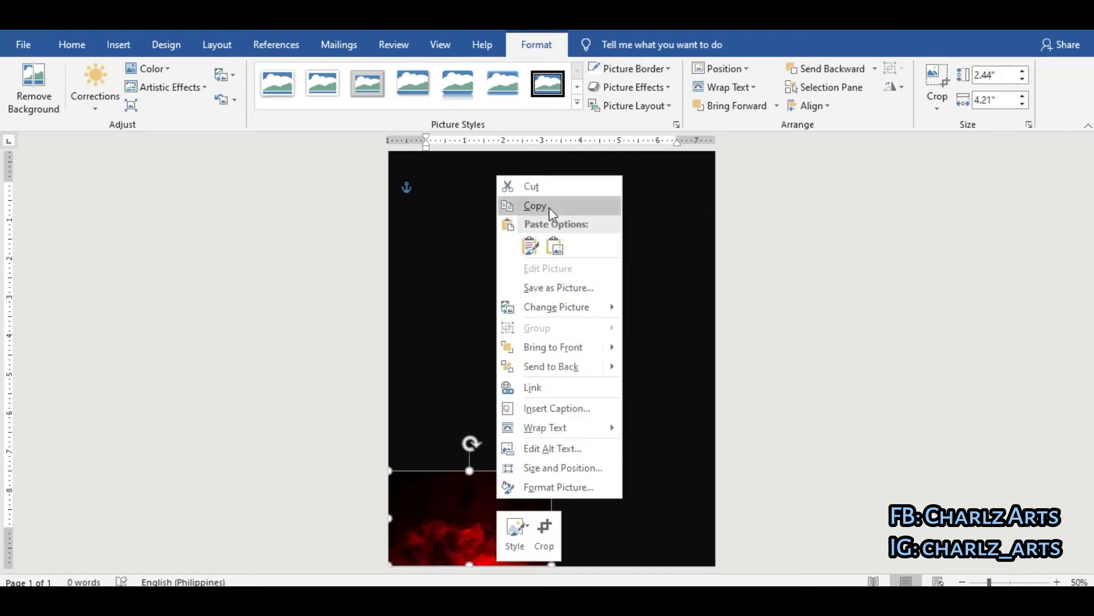
{"action": "left_click", "coordinate": [547, 207]}
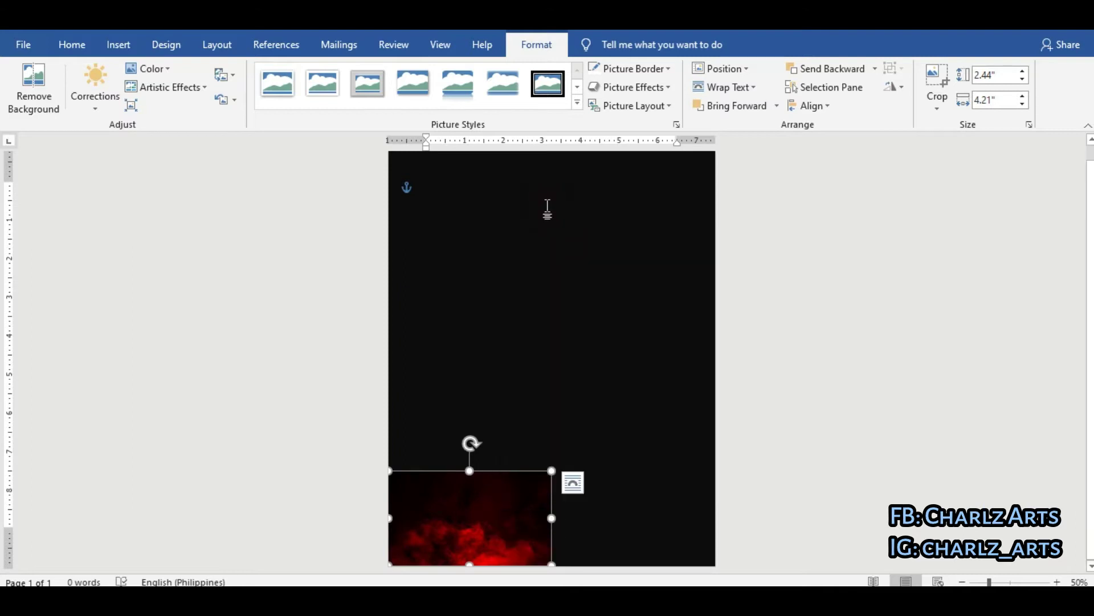
{"action": "right_click", "coordinate": [528, 507]}
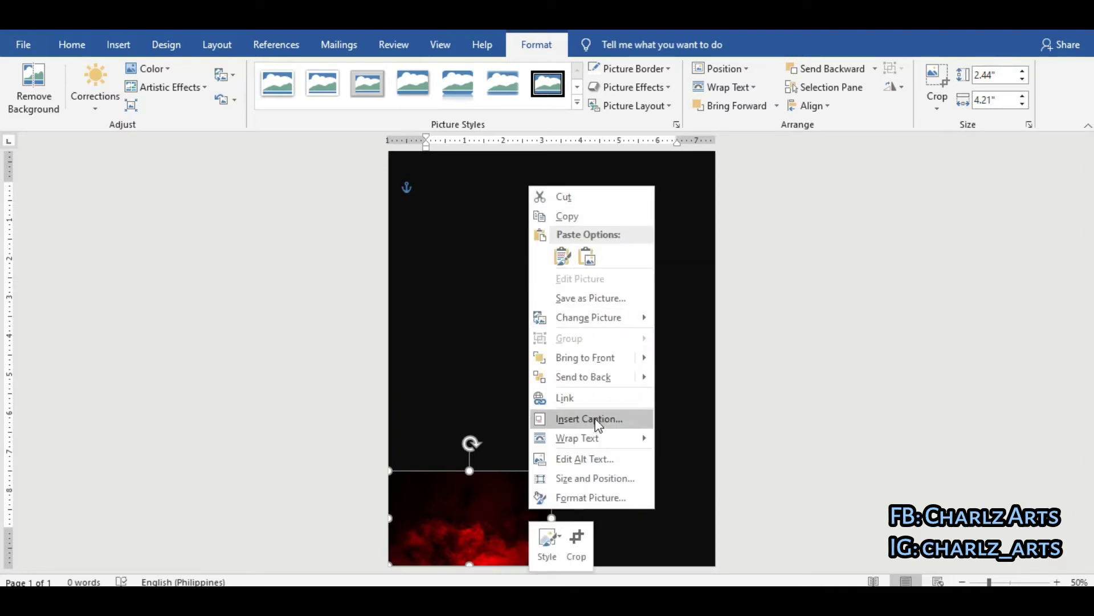
{"action": "left_click", "coordinate": [726, 385]}
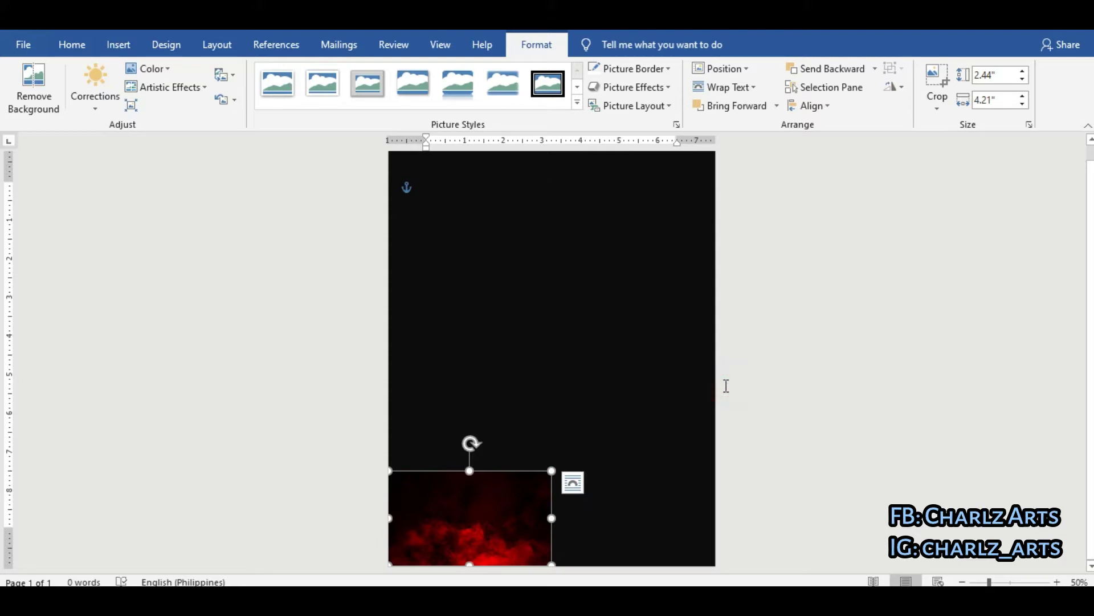
{"action": "key", "text": "ctrl+v"}
{"action": "left_click_drag", "start_coordinate": [486, 504], "coordinate": [640, 497]}
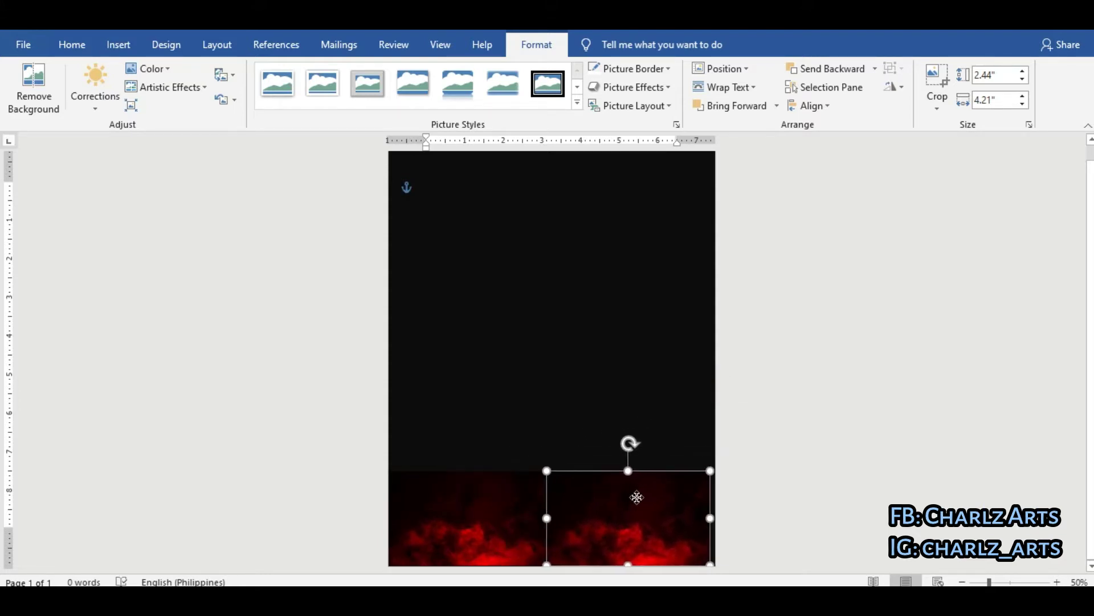
{"action": "left_click", "coordinate": [505, 520]}
{"action": "left_click", "coordinate": [890, 482]}
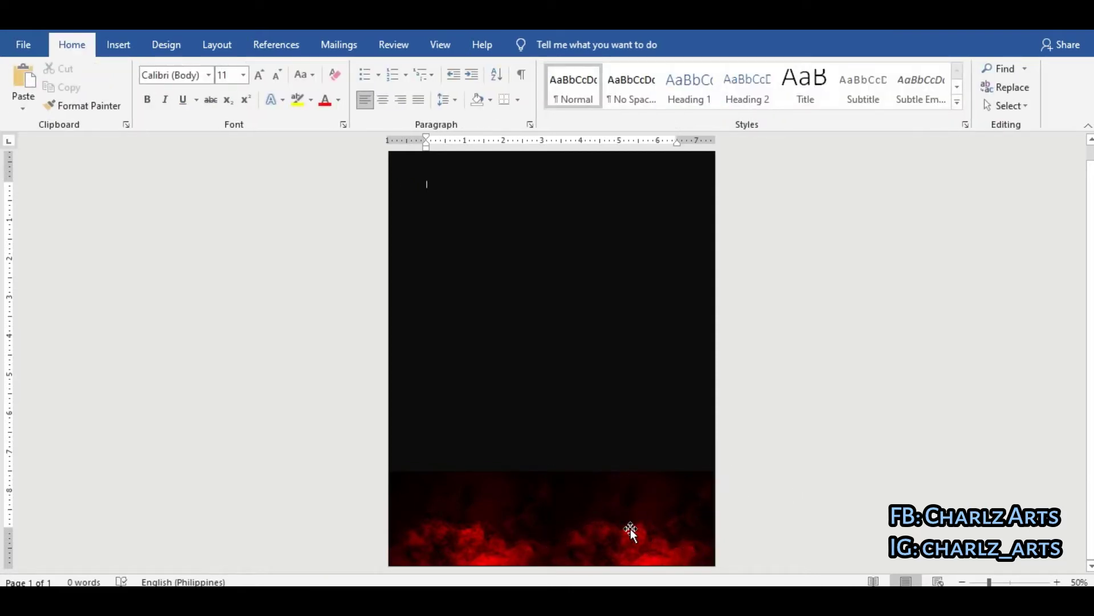
{"action": "left_click", "coordinate": [631, 529]}
Copy both smoke pictures, flip the pasted pair vertically, and move it to the page's top edge
{"action": "left_click", "coordinate": [483, 510], "text": "shift"}
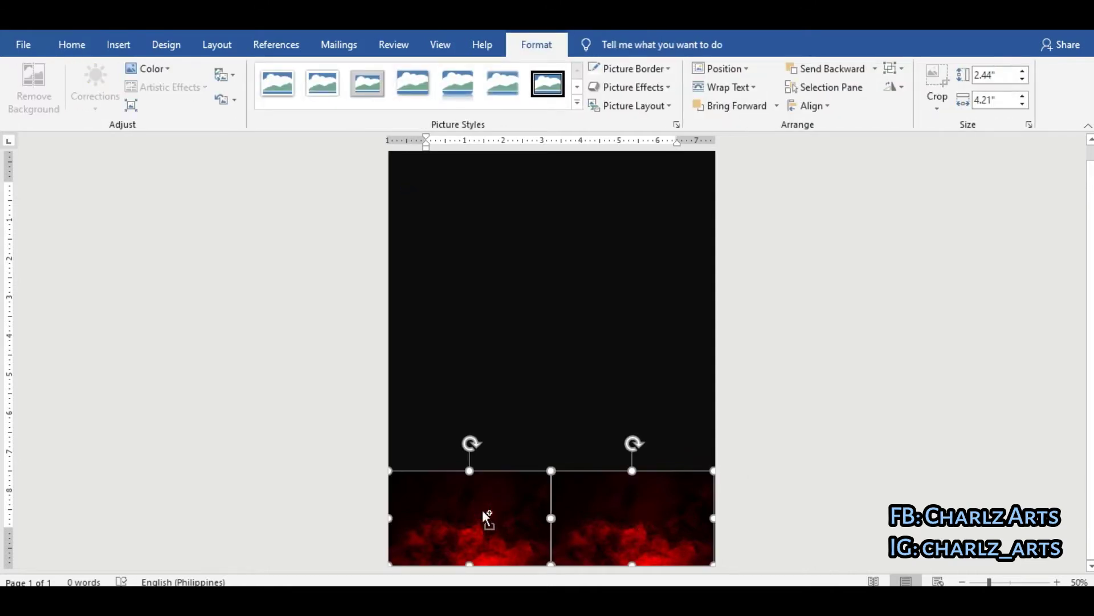
{"action": "right_click", "coordinate": [482, 509]}
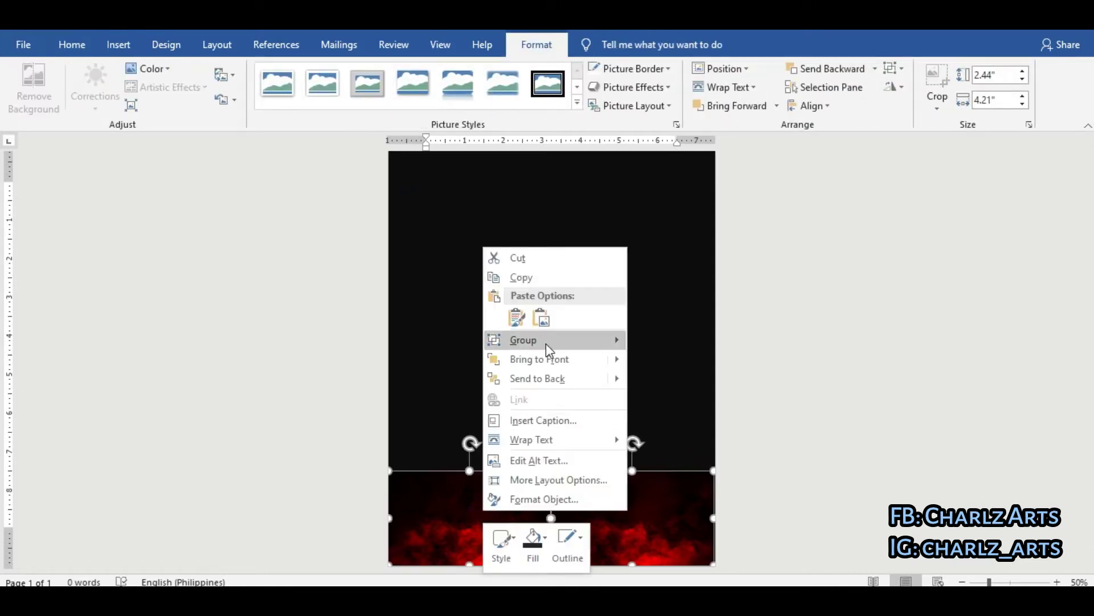
{"action": "left_click", "coordinate": [548, 279]}
{"action": "key", "text": "ctrl+v"}
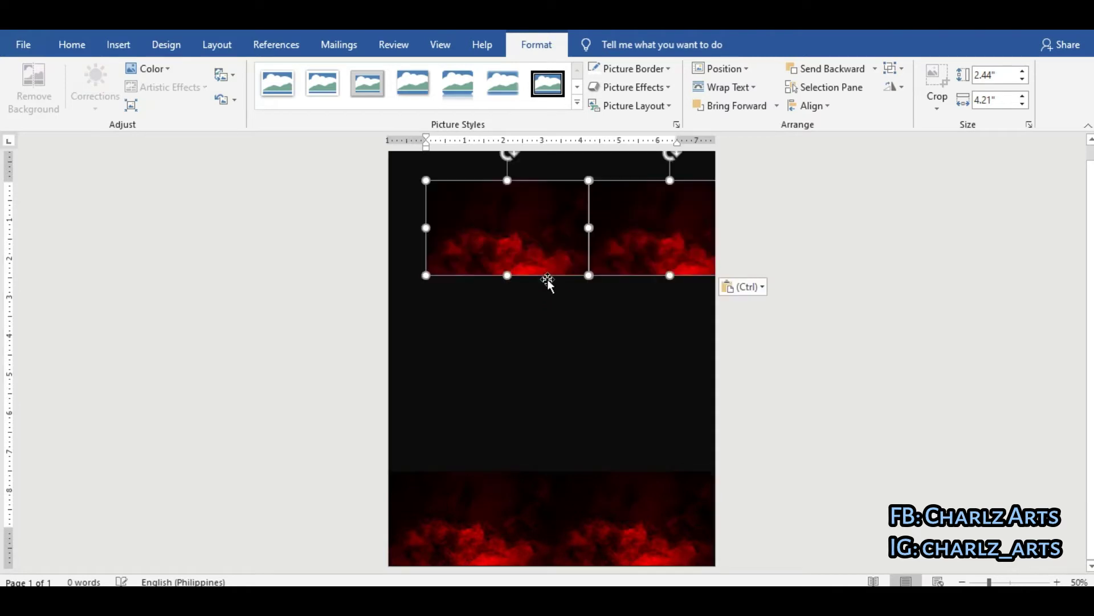
{"action": "left_click", "coordinate": [894, 87]}
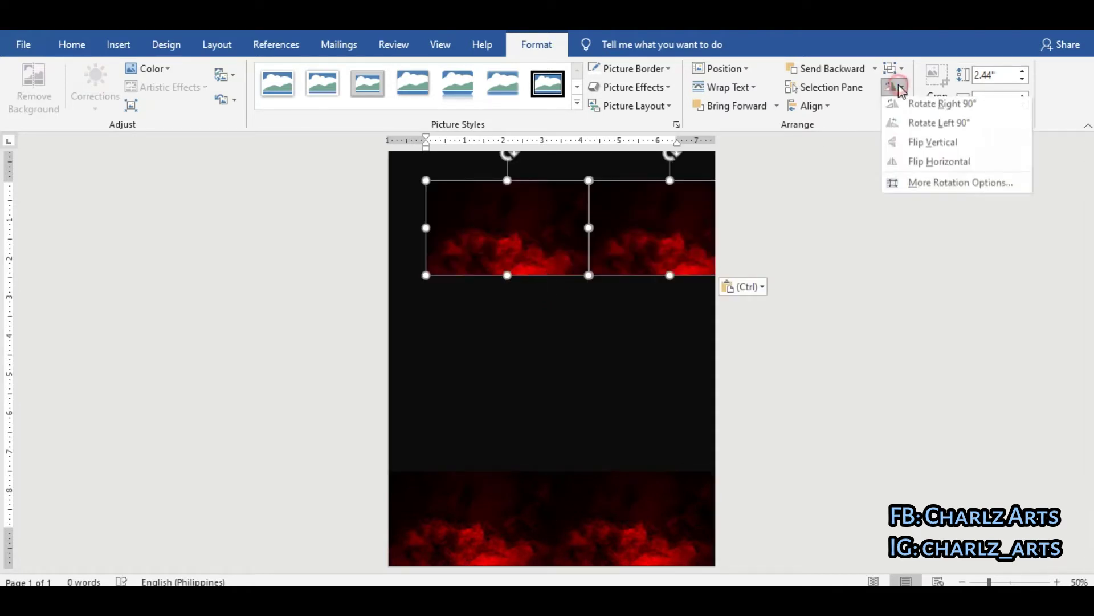
{"action": "left_click", "coordinate": [924, 147]}
{"action": "left_click_drag", "start_coordinate": [636, 206], "coordinate": [600, 176]}
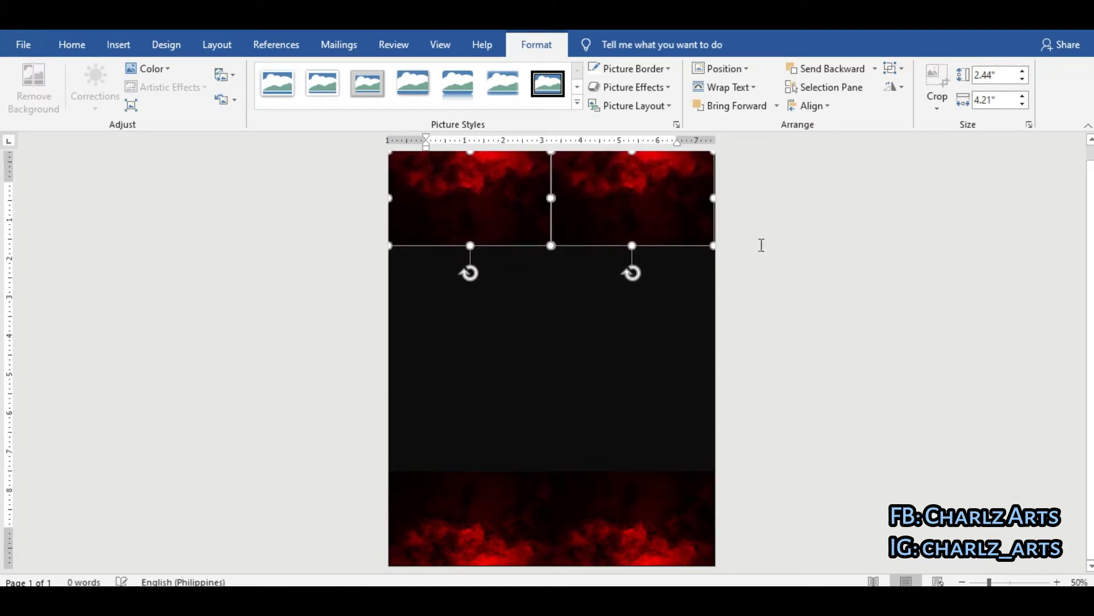
{"action": "left_click", "coordinate": [760, 244]}
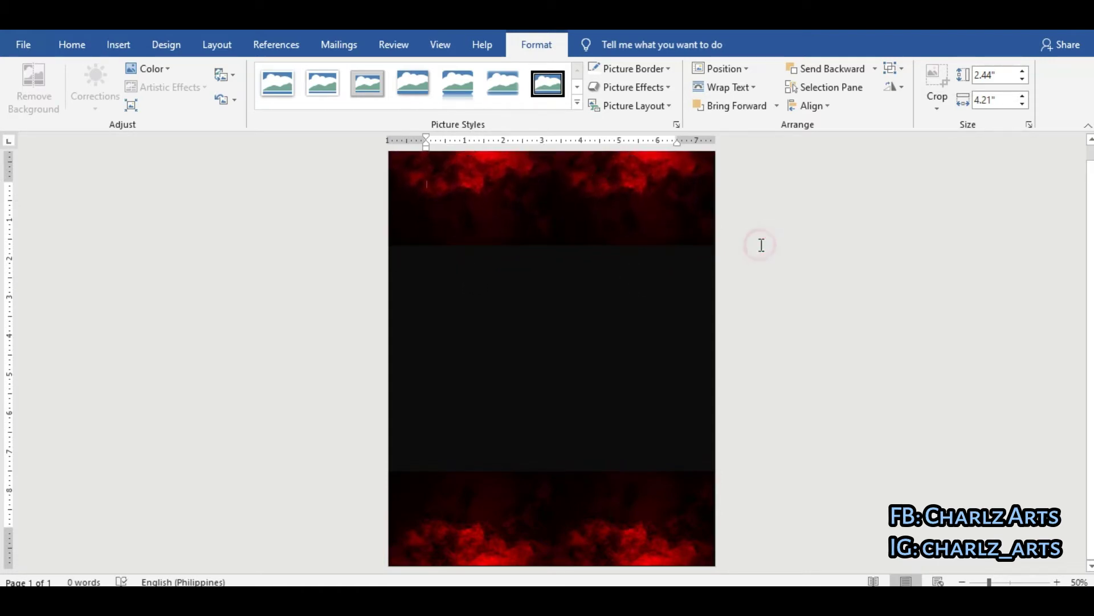
Draw a rectangle covering the page's middle band, stretched to the left page edge
{"action": "left_click", "coordinate": [118, 45]}
{"action": "left_click", "coordinate": [204, 70]}
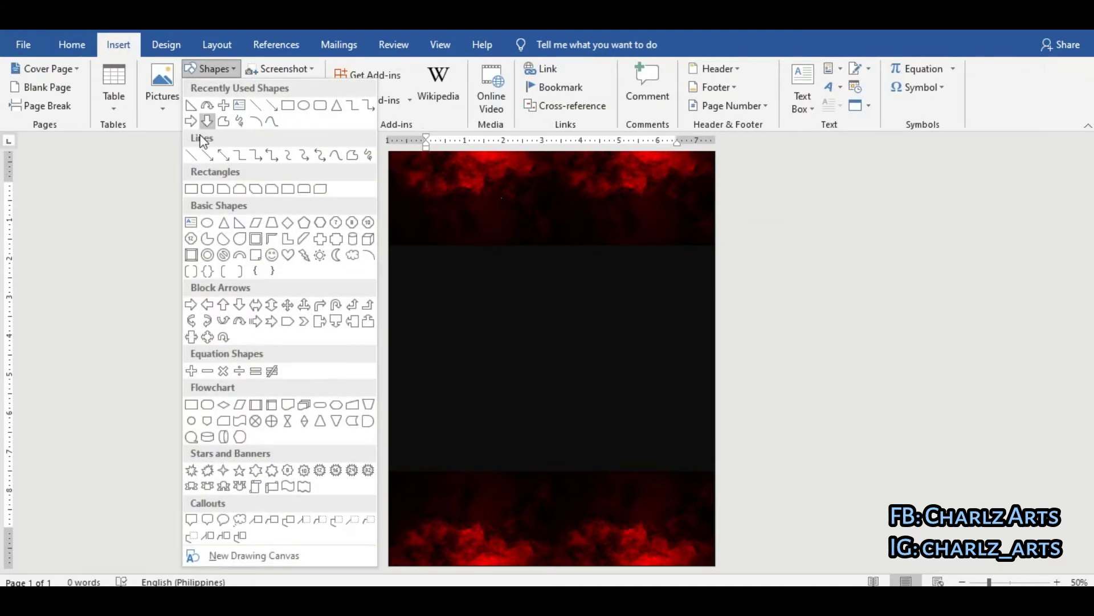
{"action": "left_click", "coordinate": [192, 188]}
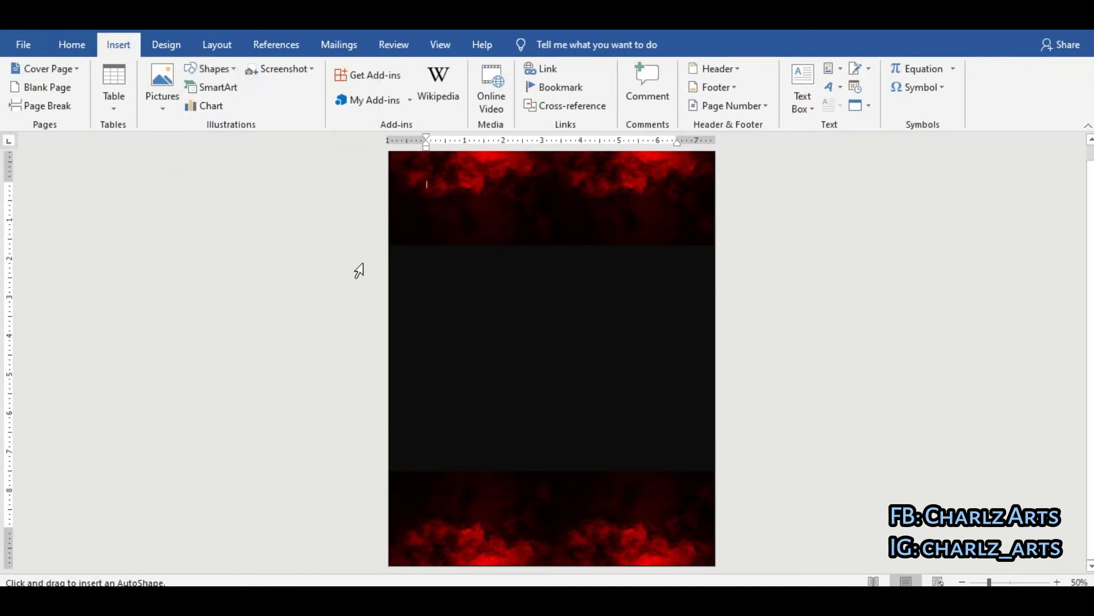
{"action": "left_click_drag", "start_coordinate": [388, 245], "coordinate": [718, 469]}
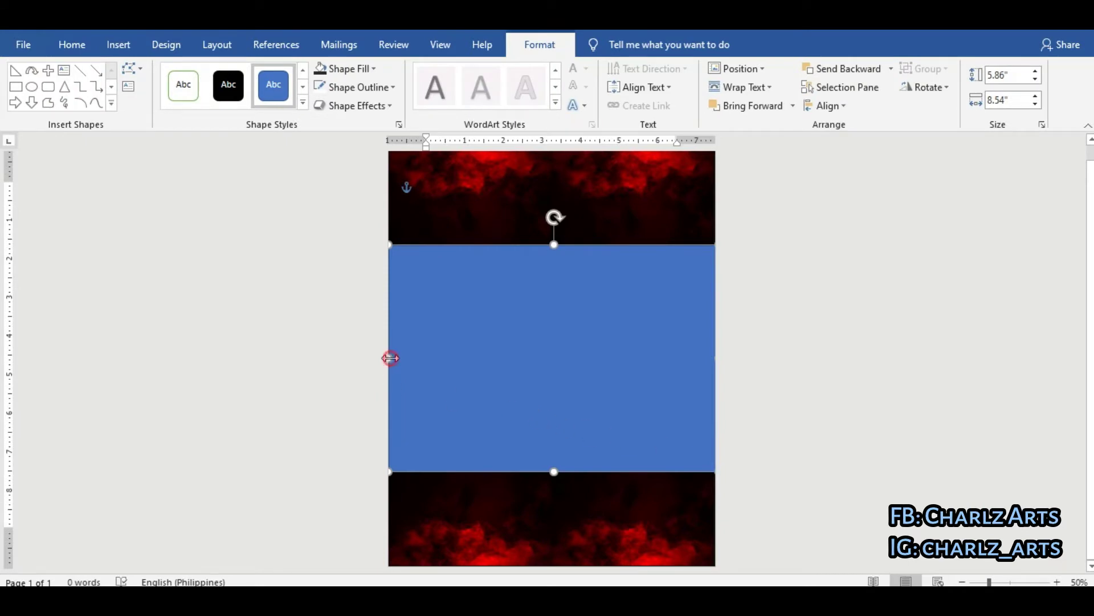
{"action": "left_click_drag", "start_coordinate": [391, 358], "coordinate": [381, 363]}
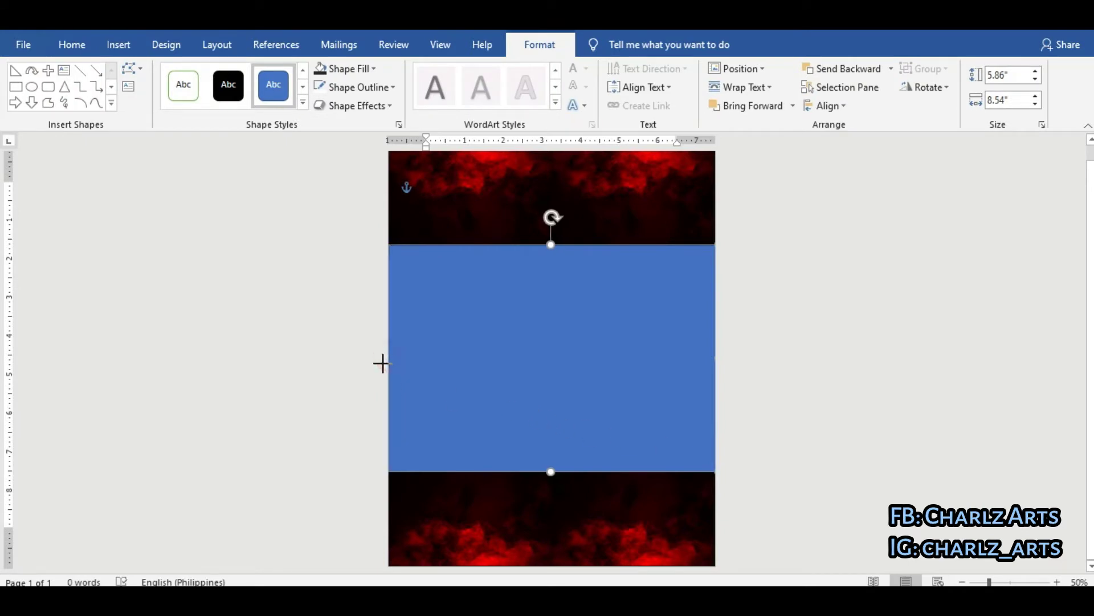
Fill the rectangle dark grey with a 4½ pt white outline and stretch its bottom slightly down
{"action": "left_click", "coordinate": [347, 69]}
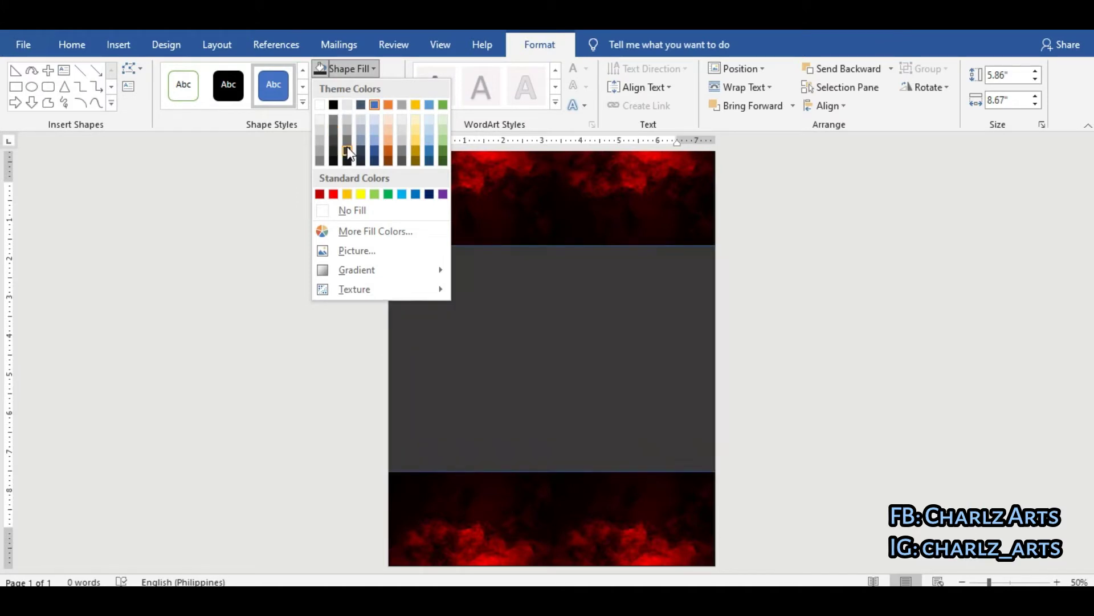
{"action": "left_click", "coordinate": [347, 153]}
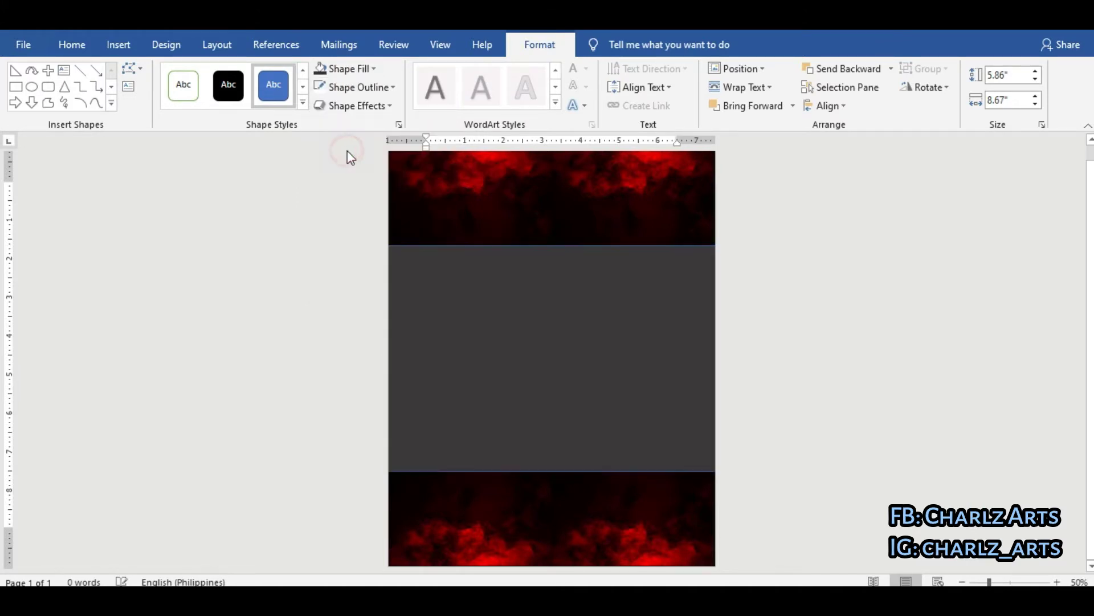
{"action": "left_click", "coordinate": [344, 87]}
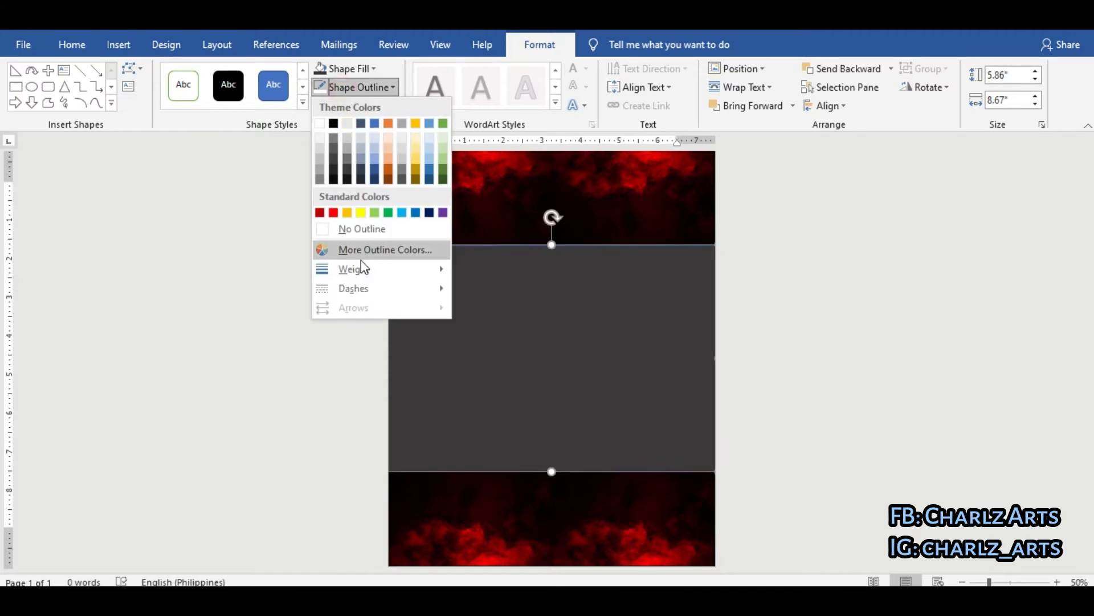
{"action": "mouse_move", "coordinate": [354, 269]}
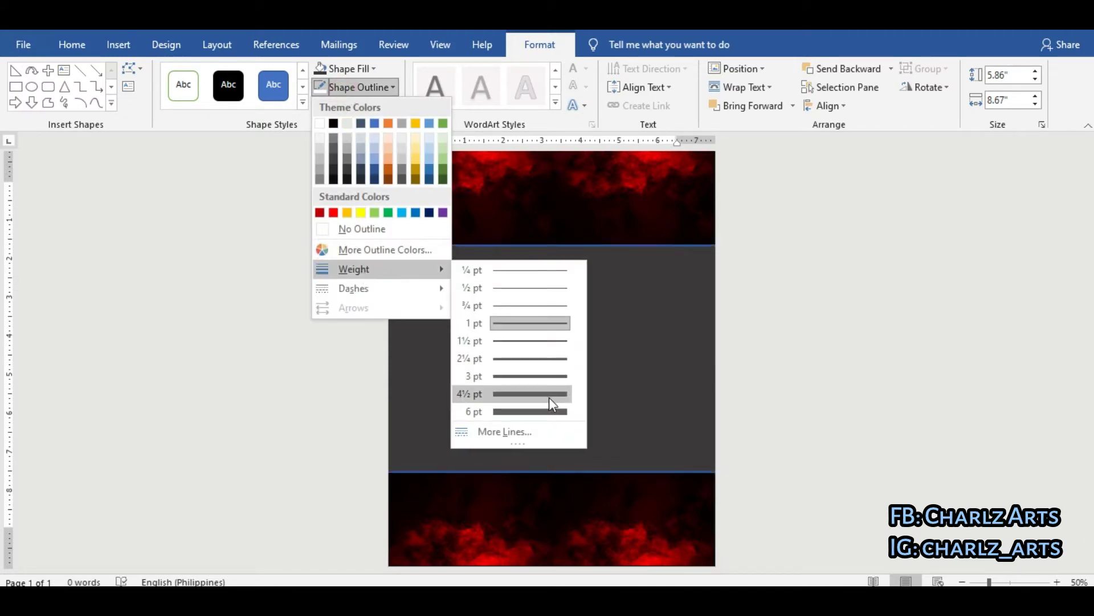
{"action": "left_click", "coordinate": [549, 398]}
{"action": "left_click", "coordinate": [353, 87]}
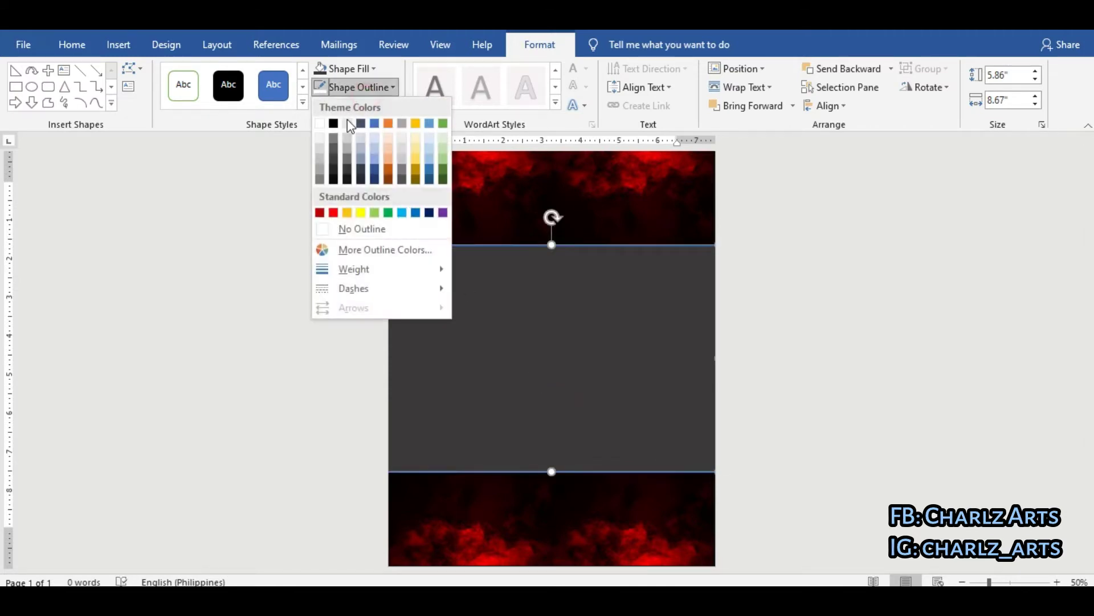
{"action": "left_click", "coordinate": [320, 124]}
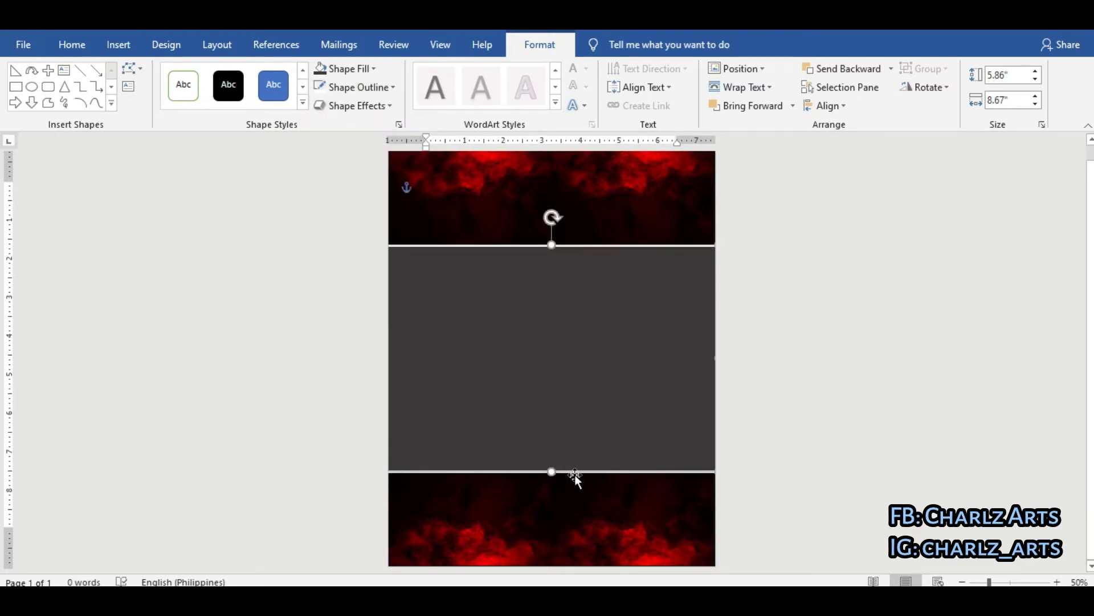
{"action": "left_click_drag", "start_coordinate": [569, 476], "coordinate": [571, 477]}
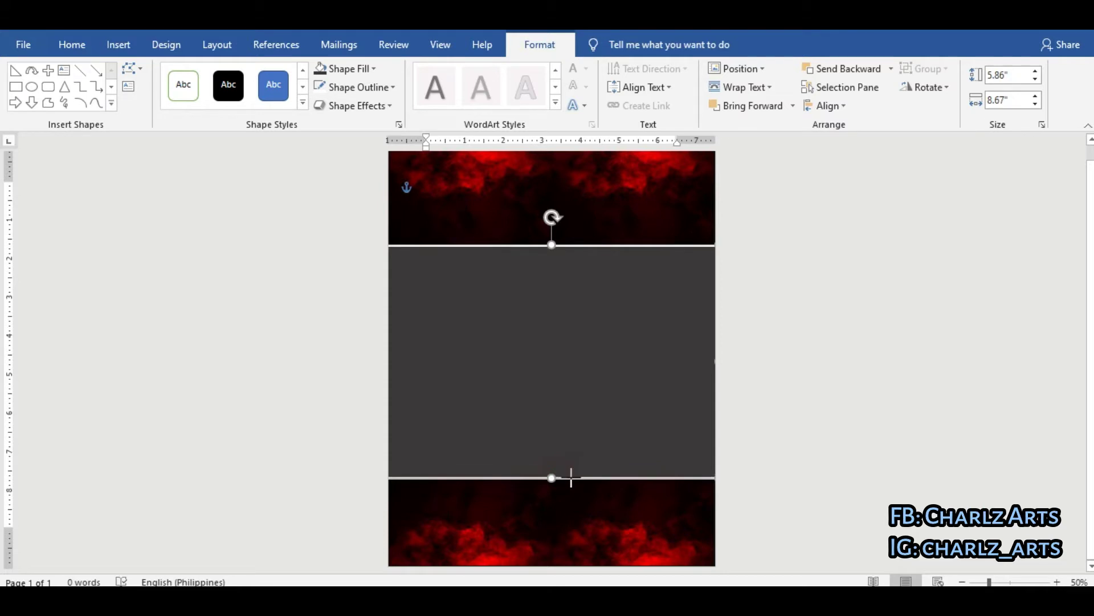
{"action": "left_click", "coordinate": [848, 344]}
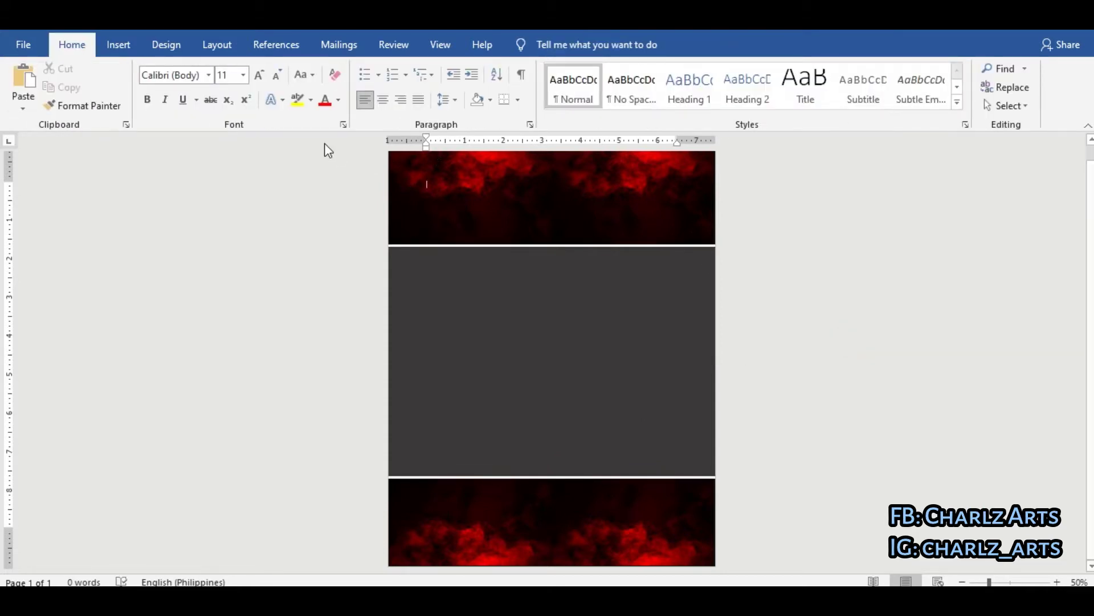
{"action": "left_click", "coordinate": [121, 50]}
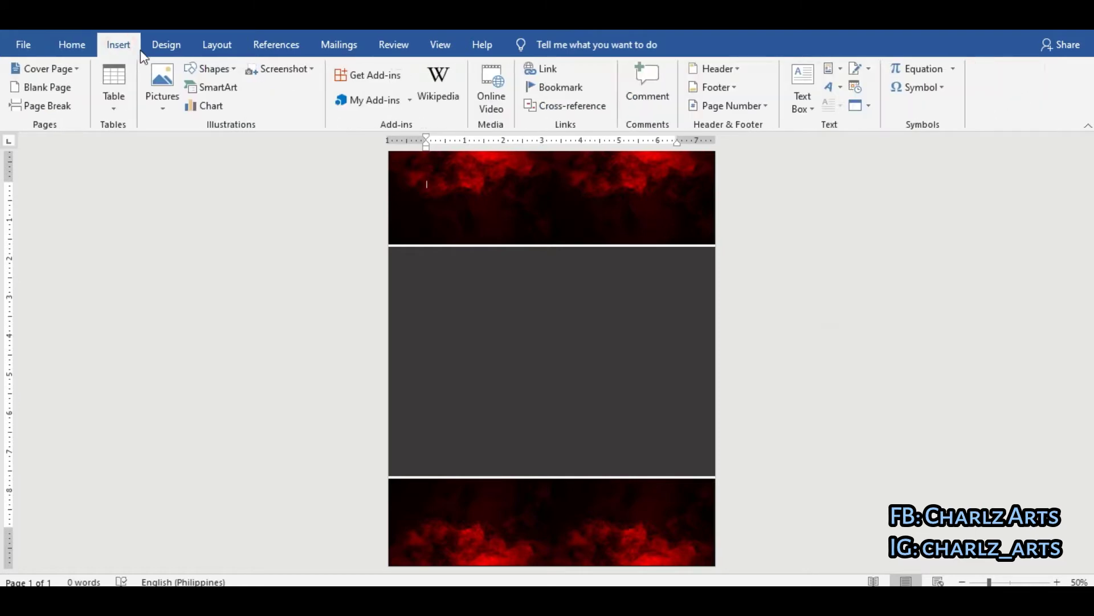
{"action": "left_click", "coordinate": [164, 95]}
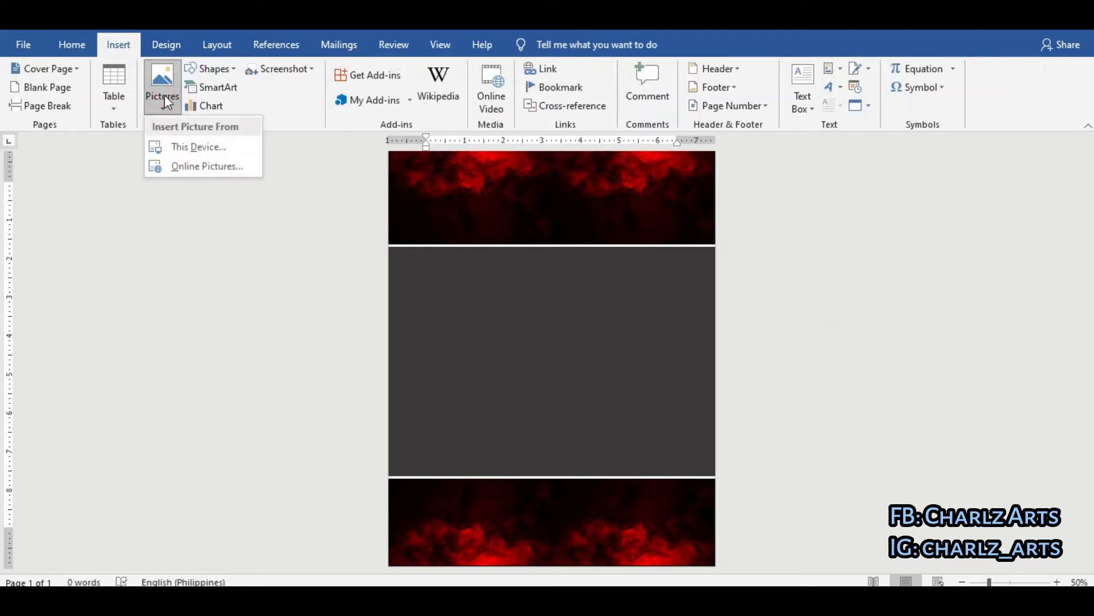
Insert the black clover leaf image, float it in front of text, and enlarge it to 2.53 by 2.65 inches
{"action": "left_click", "coordinate": [228, 150]}
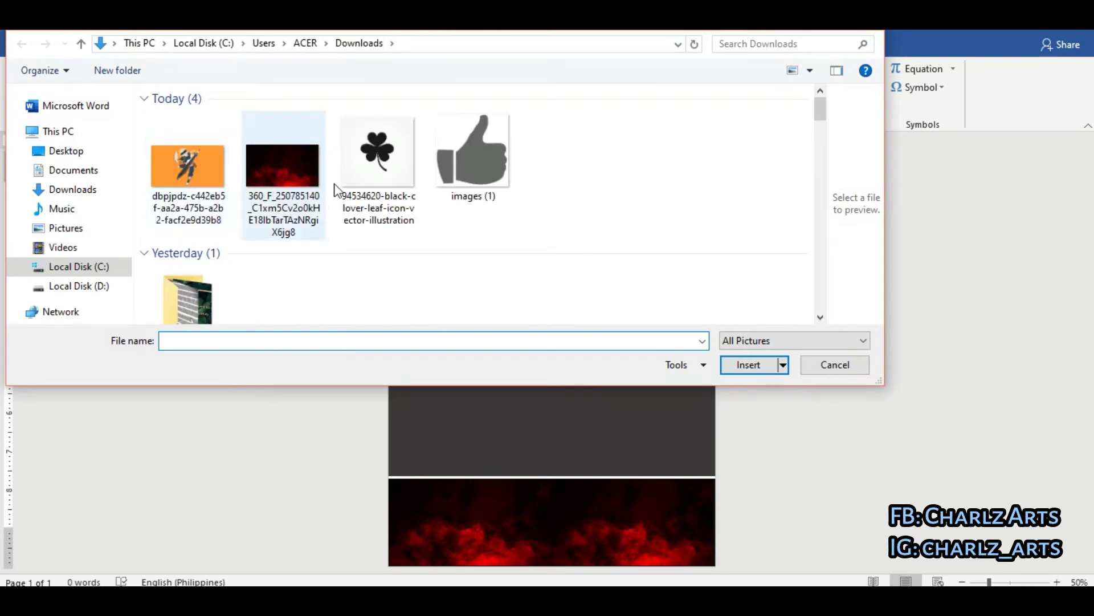
{"action": "left_click", "coordinate": [392, 187]}
{"action": "double_click", "coordinate": [393, 184]}
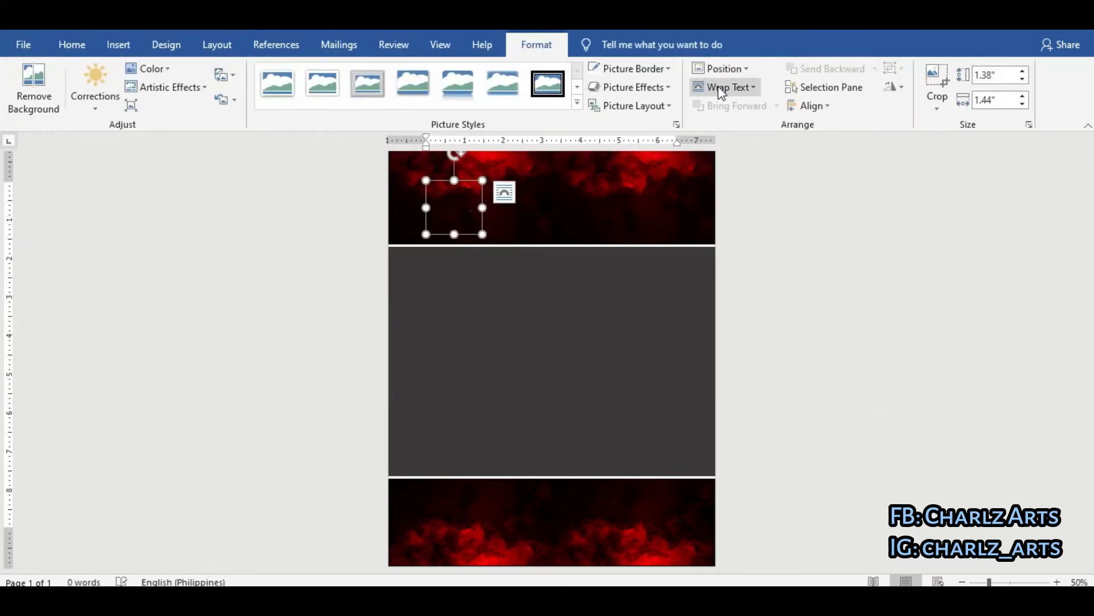
{"action": "left_click", "coordinate": [723, 87]}
{"action": "left_click", "coordinate": [737, 226]}
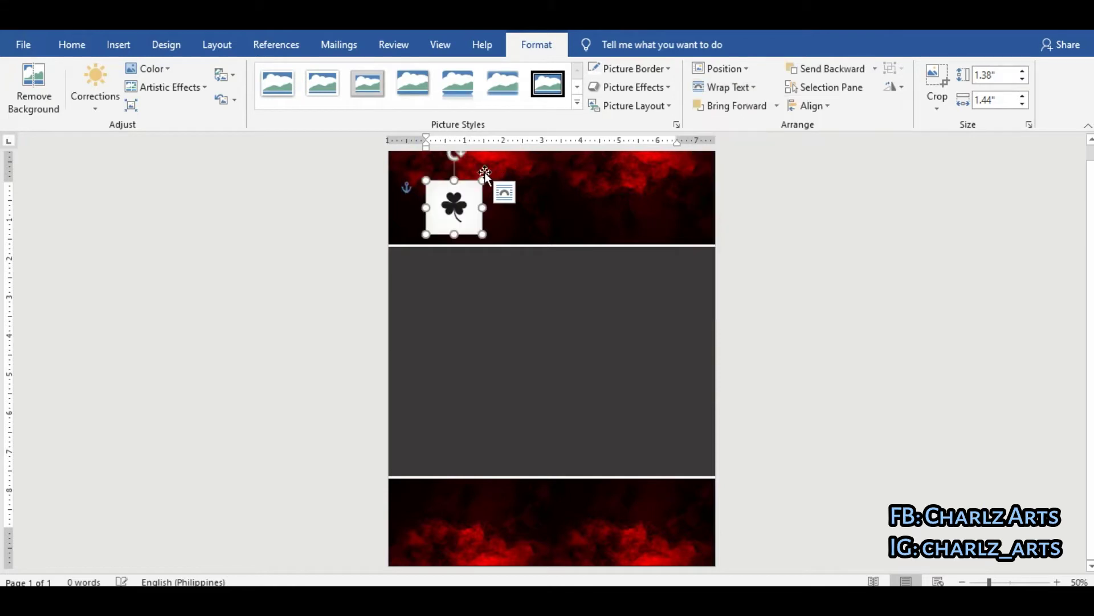
{"action": "left_click_drag", "start_coordinate": [482, 234], "coordinate": [529, 279]}
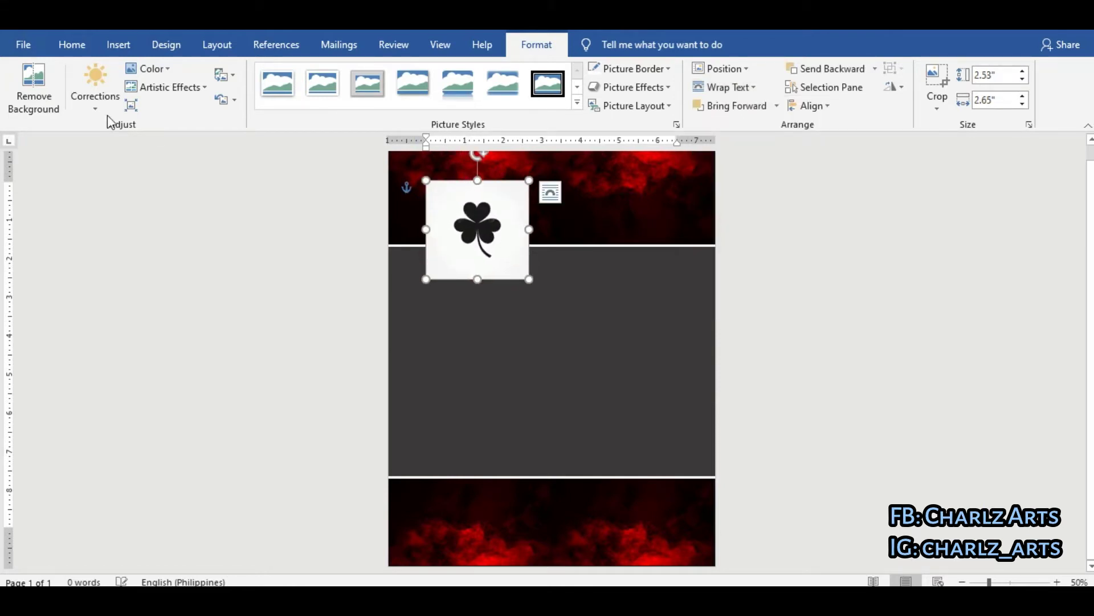
Remove the clover's white background, shrink it to about 1.67 by 1.74 inches, and apply Crisscross Etching
{"action": "left_click", "coordinate": [54, 89]}
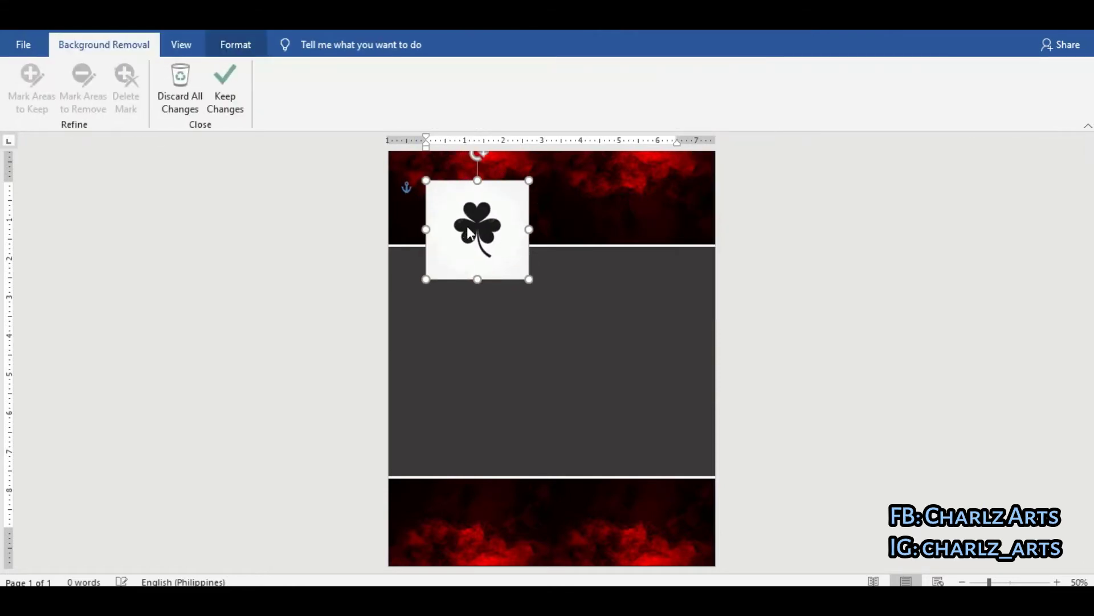
{"action": "left_click", "coordinate": [225, 89]}
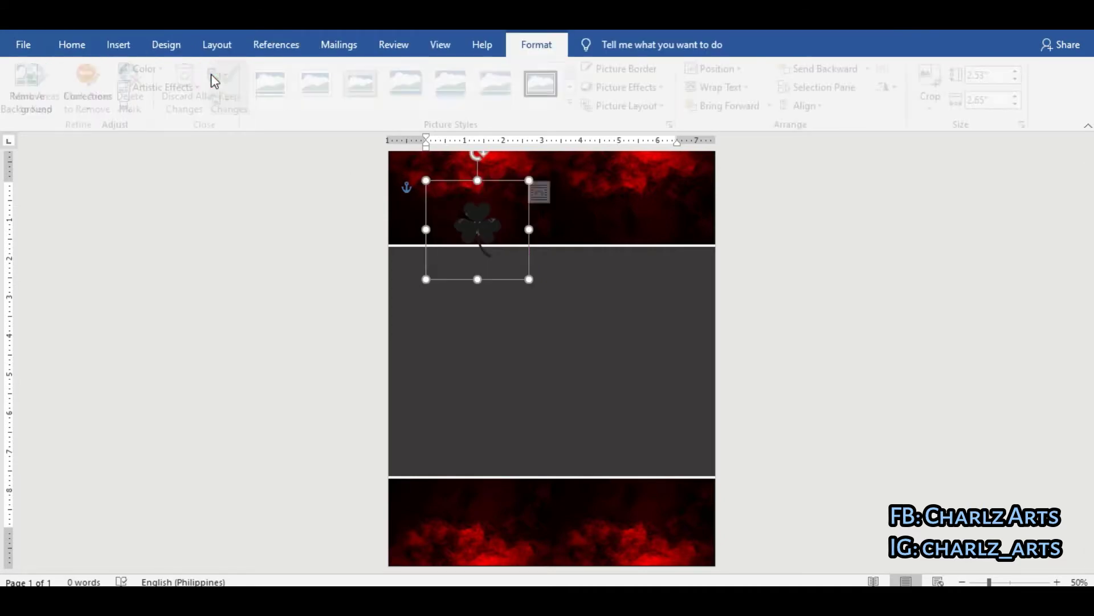
{"action": "mouse_move", "coordinate": [529, 279]}
{"action": "left_mouse_down"}
{"action": "mouse_move", "coordinate": [494, 245]}
{"action": "mouse_move", "coordinate": [449, 245]}
{"action": "left_mouse_up"}
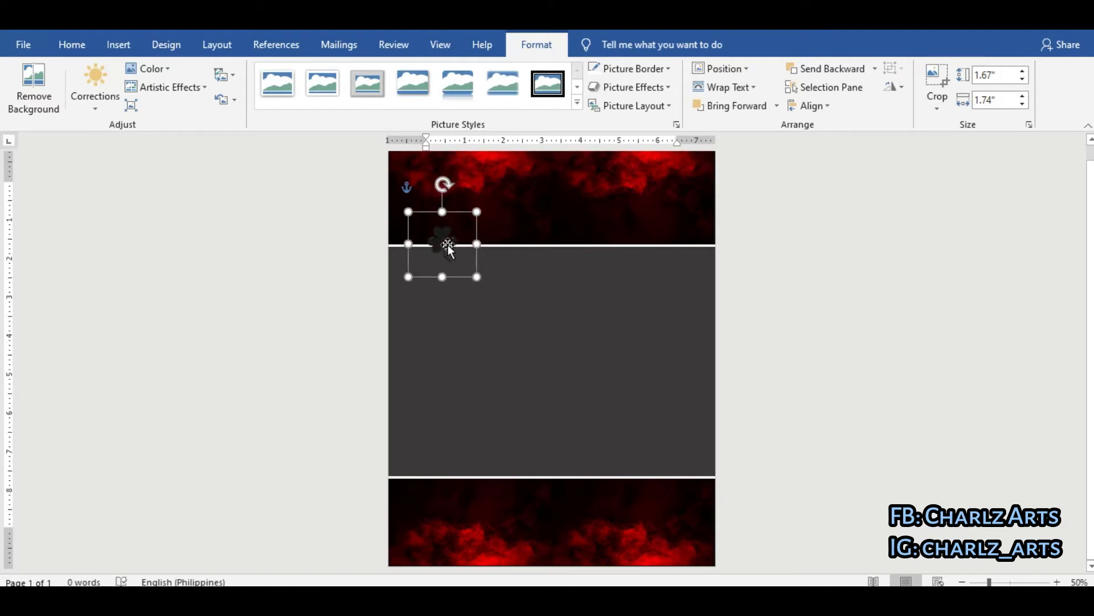
{"action": "left_click", "coordinate": [169, 87]}
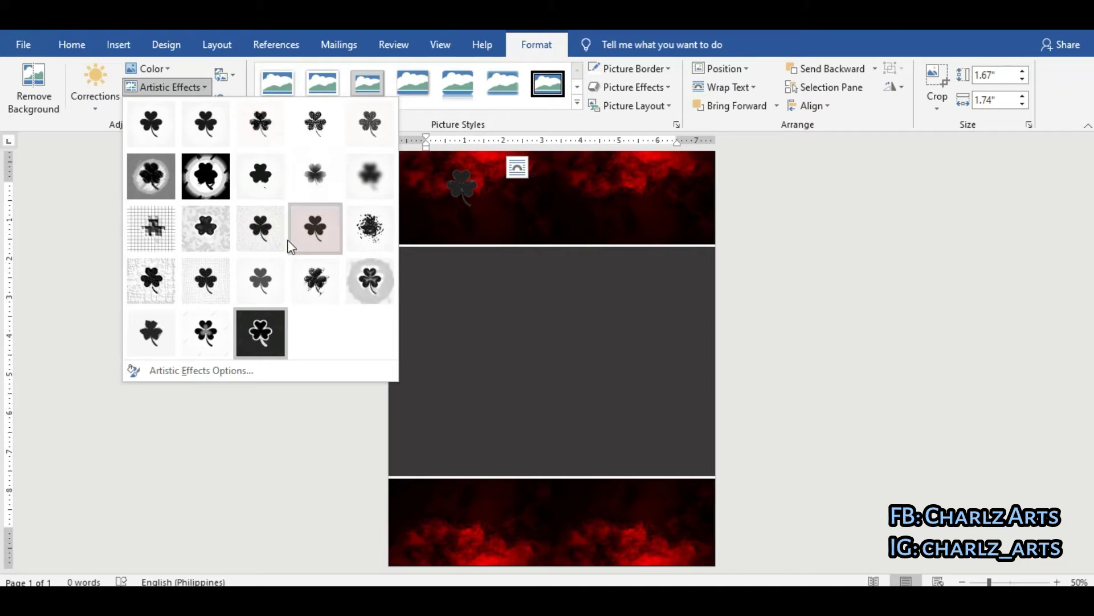
{"action": "left_click", "coordinate": [272, 289]}
Duplicate the clover and place two copies, rotated about 90 degrees, at the grey panel's top-left edge
{"action": "left_click_drag", "start_coordinate": [463, 194], "coordinate": [422, 190]}
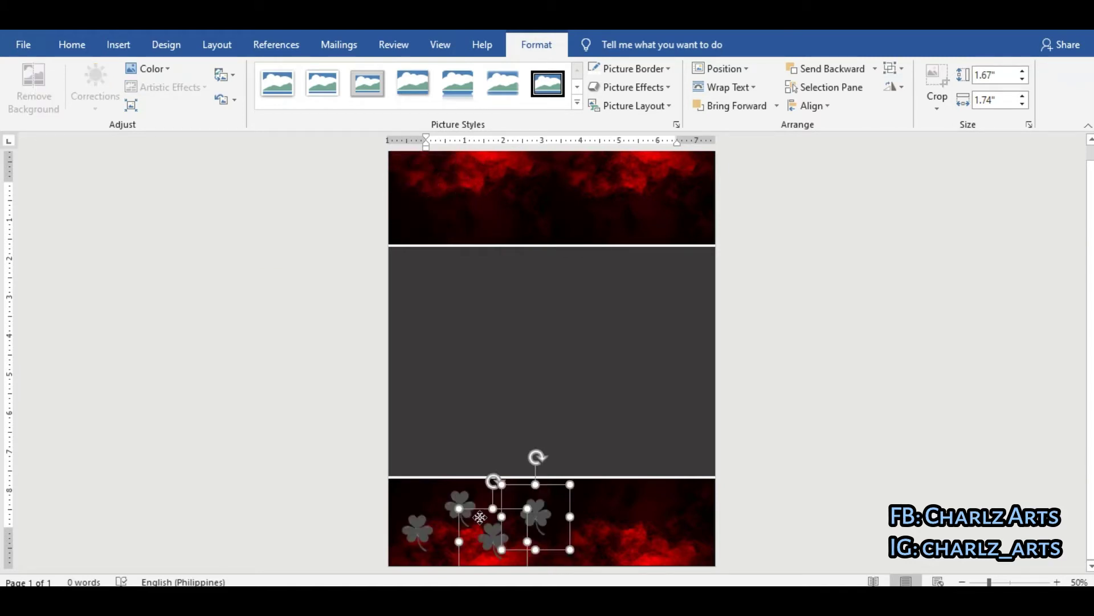
{"action": "mouse_move", "coordinate": [513, 513]}
{"action": "left_mouse_down"}
{"action": "mouse_move", "coordinate": [461, 237]}
{"action": "mouse_move", "coordinate": [589, 544]}
{"action": "left_mouse_up"}
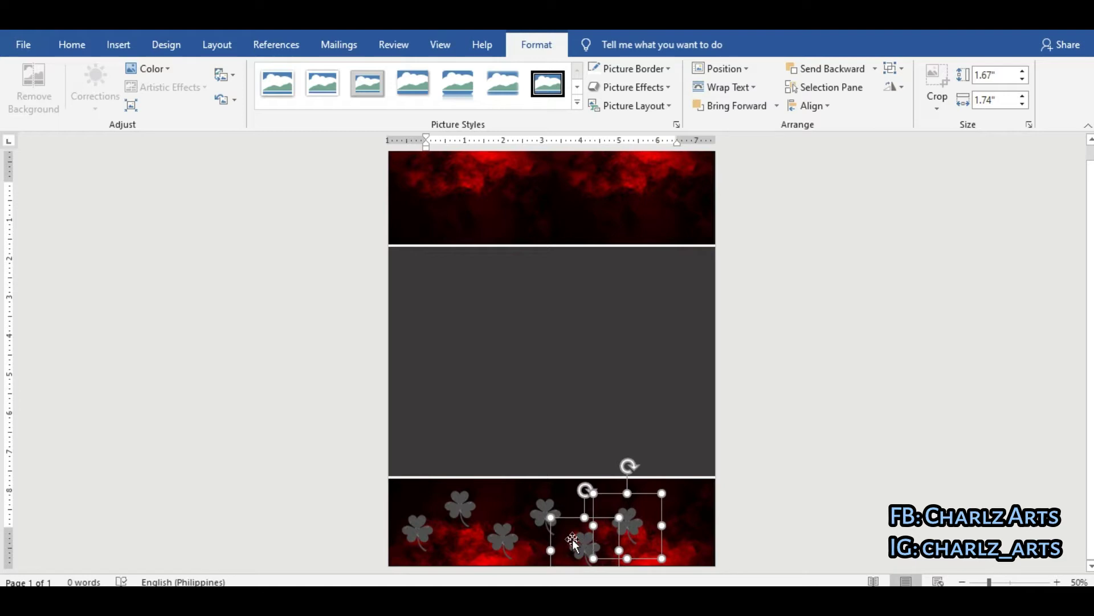
{"action": "left_click_drag", "start_coordinate": [573, 542], "coordinate": [423, 317]}
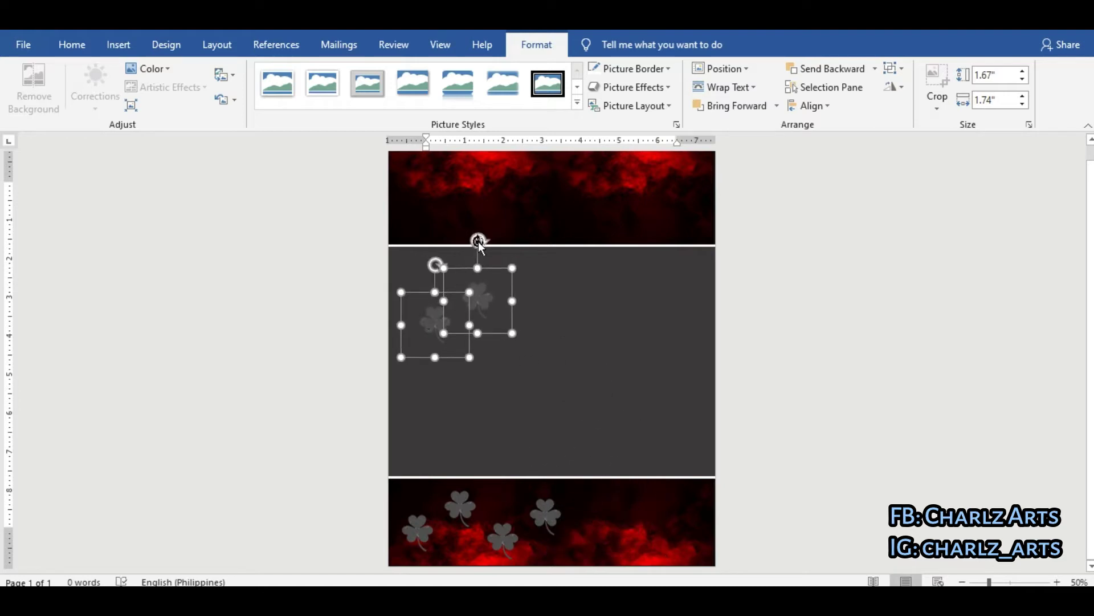
{"action": "left_click_drag", "start_coordinate": [516, 253], "coordinate": [547, 302]}
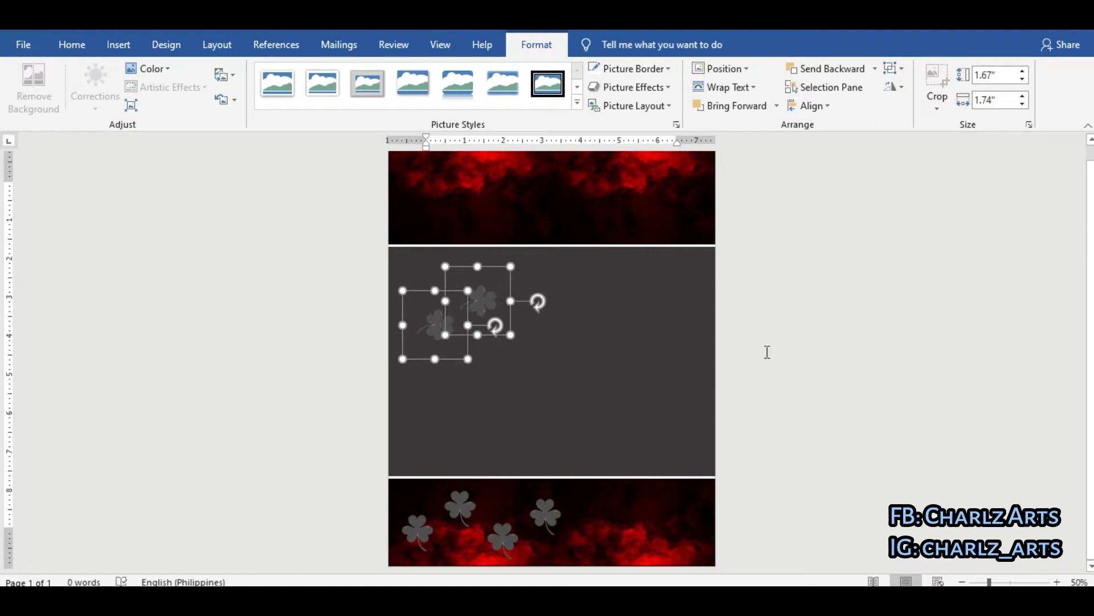
{"action": "left_click", "coordinate": [666, 319]}
{"action": "left_click", "coordinate": [477, 297]}
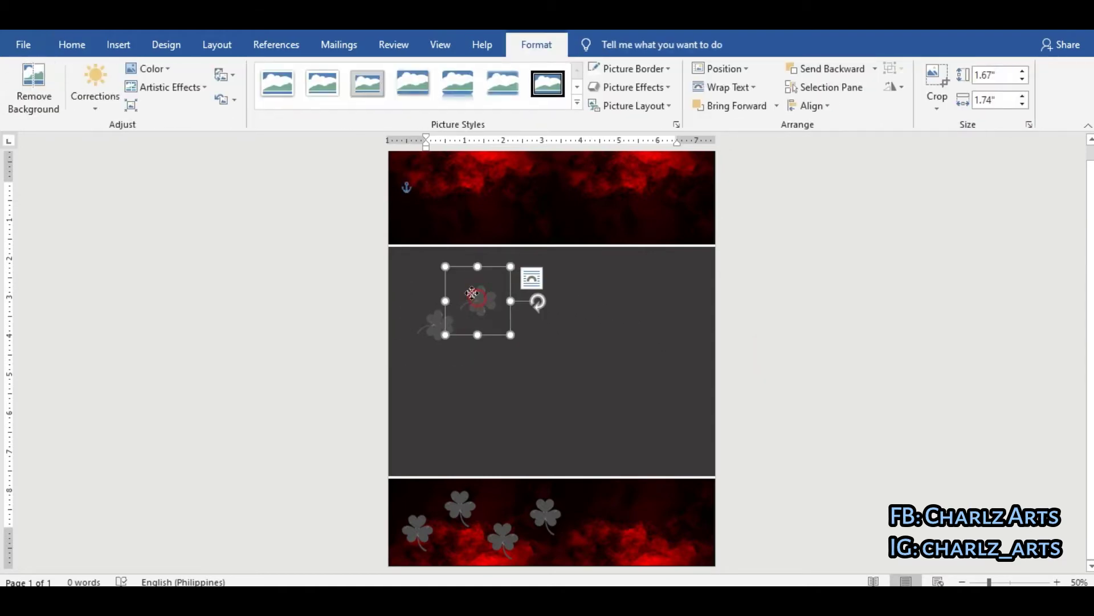
{"action": "left_click_drag", "start_coordinate": [472, 293], "coordinate": [408, 268]}
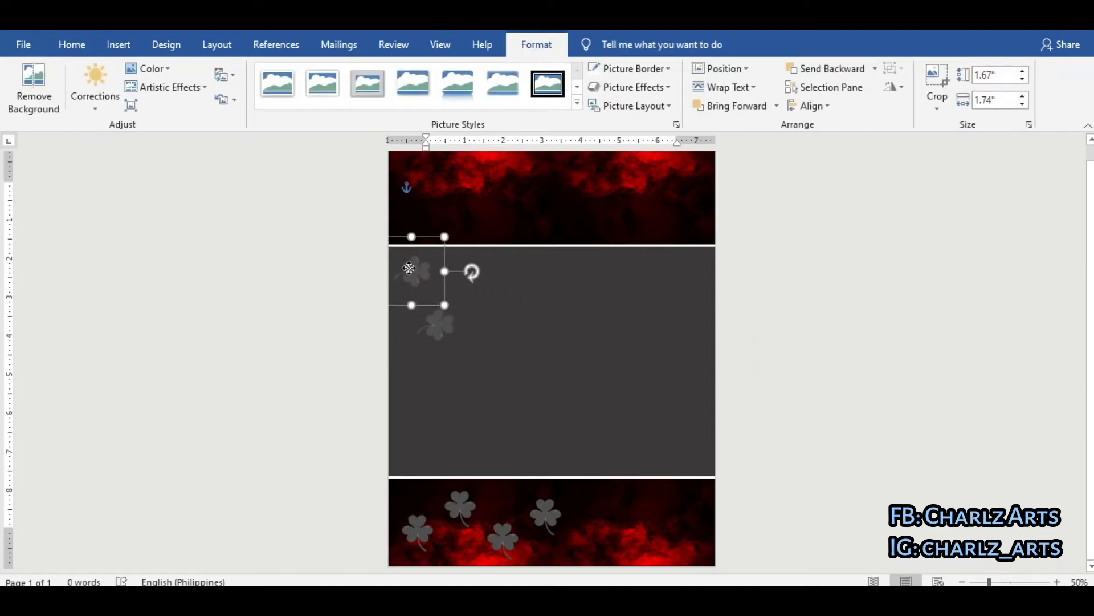
{"action": "left_click", "coordinate": [435, 324]}
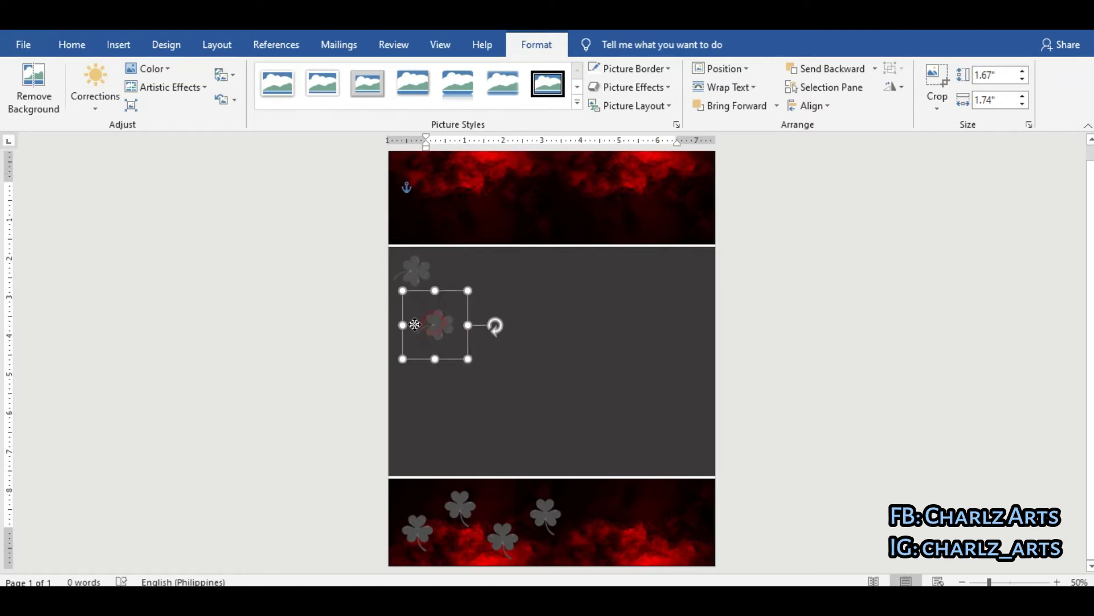
{"action": "left_click_drag", "start_coordinate": [414, 324], "coordinate": [407, 324]}
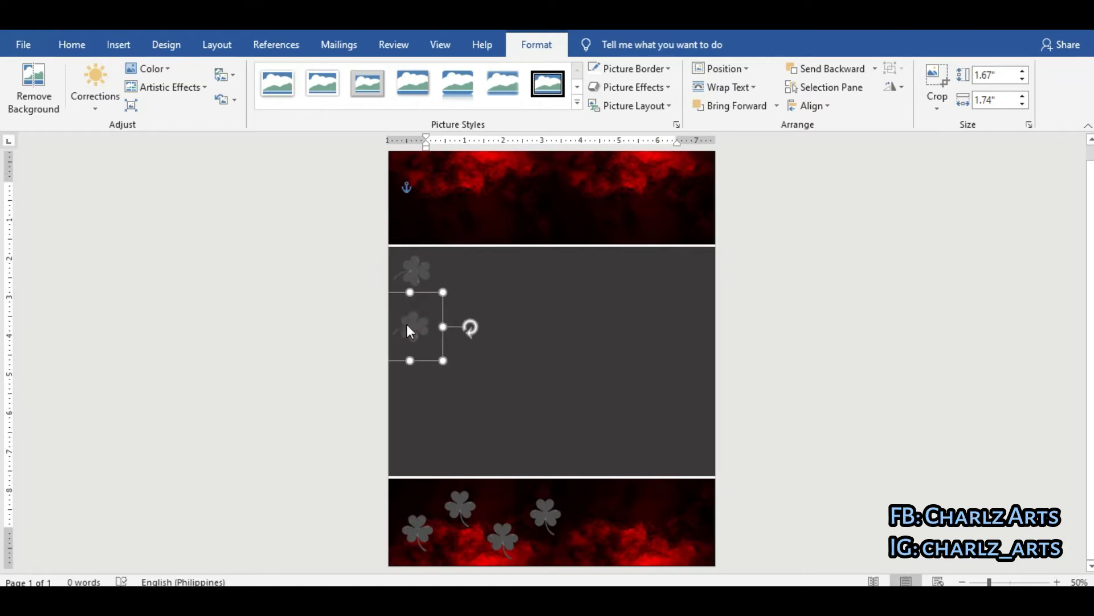
Rotate two more clovers from the red footer and slot them down the panel's left edge
{"action": "left_click", "coordinate": [424, 525]}
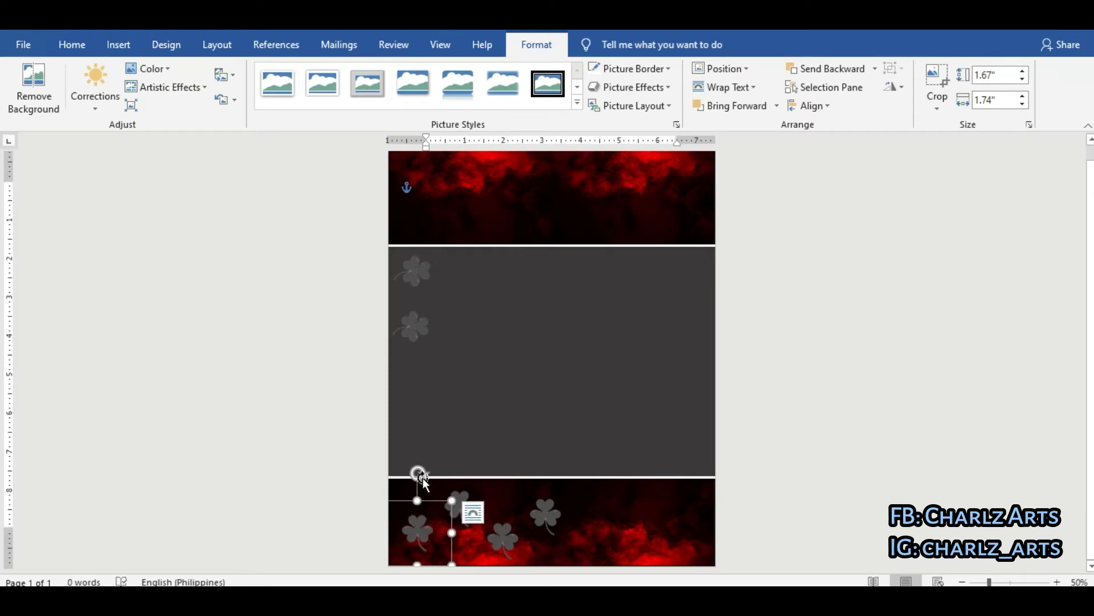
{"action": "mouse_move", "coordinate": [419, 474]}
{"action": "left_mouse_down"}
{"action": "mouse_move", "coordinate": [473, 519]}
{"action": "mouse_move", "coordinate": [424, 390]}
{"action": "left_mouse_up"}
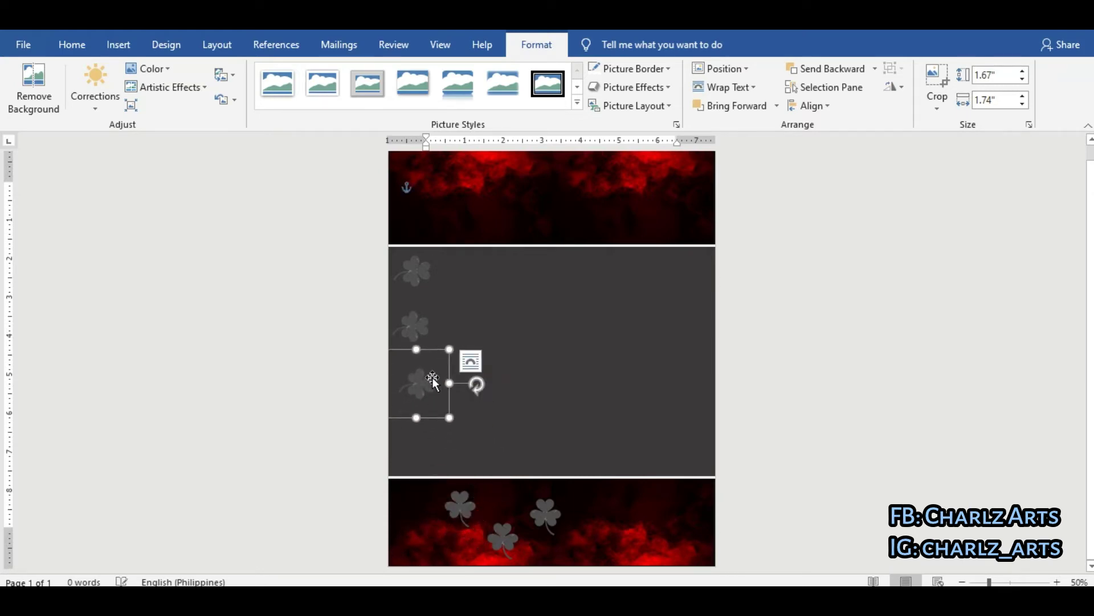
{"action": "left_click", "coordinate": [465, 513]}
{"action": "left_click_drag", "start_coordinate": [462, 448], "coordinate": [518, 505]}
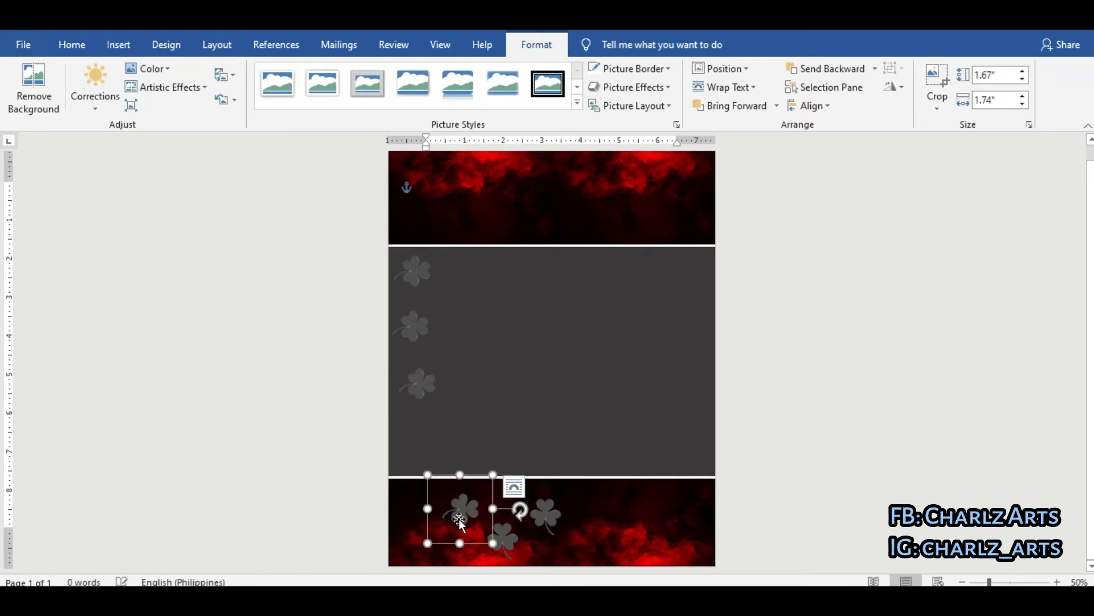
{"action": "mouse_move", "coordinate": [447, 517]}
{"action": "left_mouse_down"}
{"action": "mouse_move", "coordinate": [424, 446]}
{"action": "mouse_move", "coordinate": [406, 451]}
{"action": "left_mouse_up"}
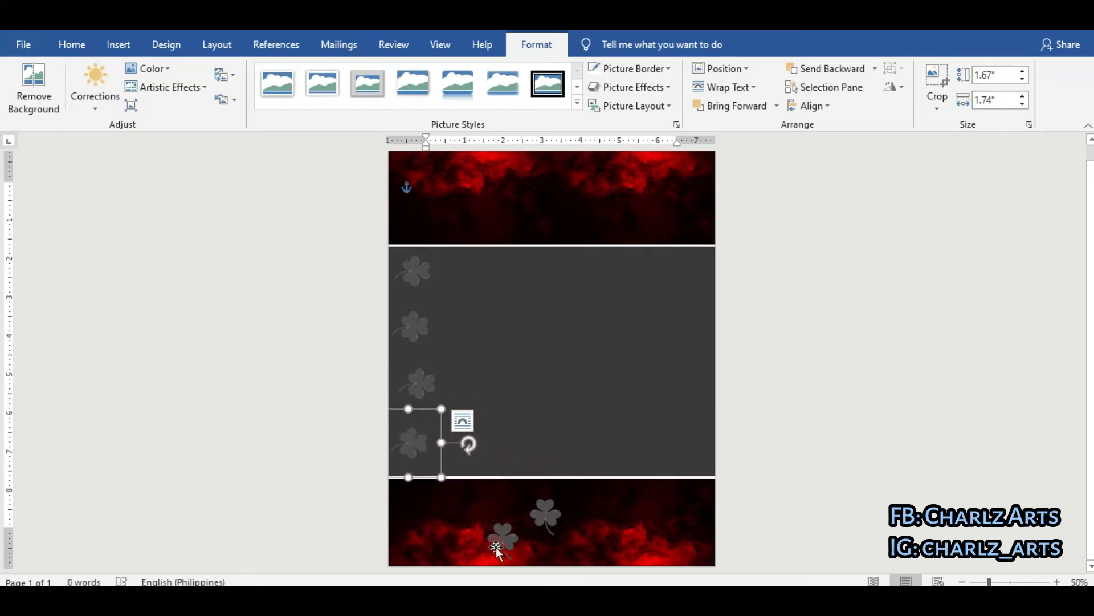
{"action": "left_click", "coordinate": [496, 544]}
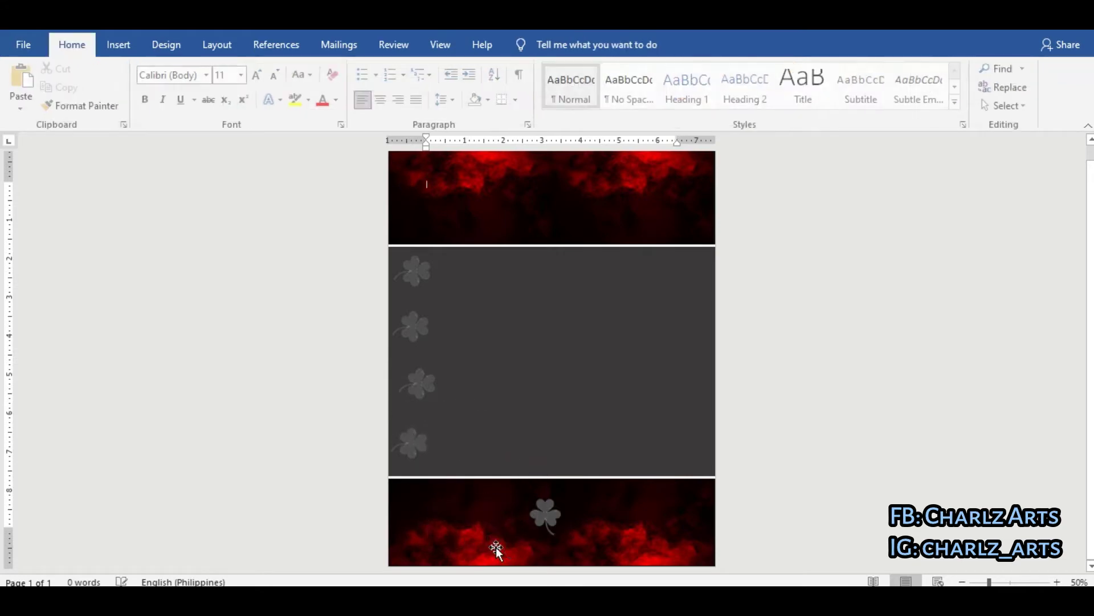
Select the four left-edge clovers and drag out a duplicate set
{"action": "left_click", "coordinate": [412, 269]}
{"action": "left_click", "coordinate": [416, 327], "text": "shift"}
{"action": "left_click", "coordinate": [421, 380], "text": "shift"}
{"action": "left_click", "coordinate": [414, 439], "text": "shift"}
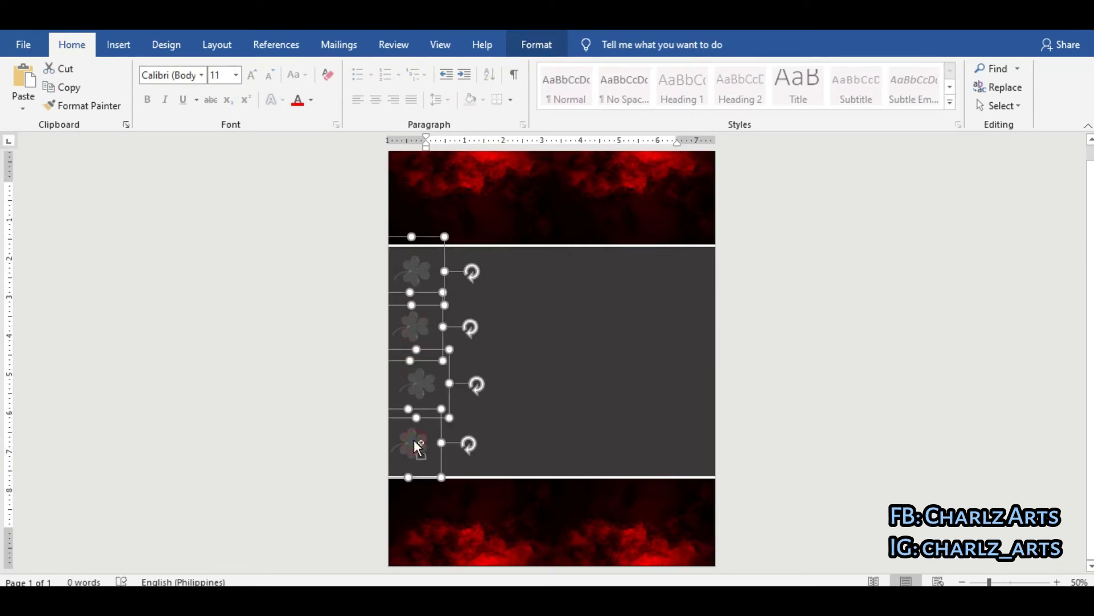
{"action": "left_click_drag", "start_coordinate": [413, 439], "coordinate": [465, 382]}
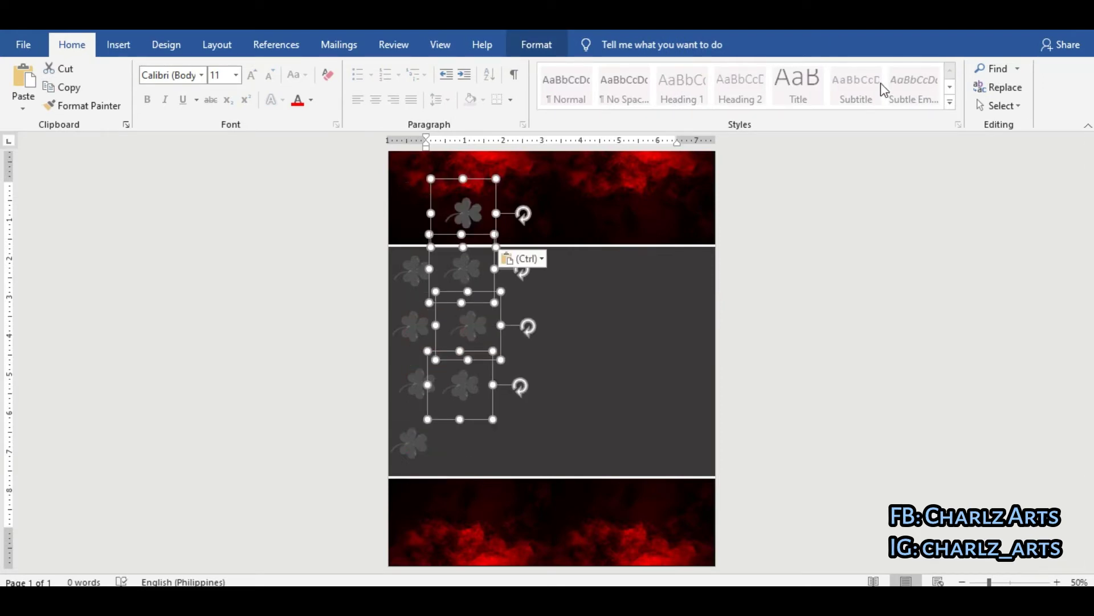
Flip the duplicate clovers horizontally and line them up along the grey panel's right edge
{"action": "left_click", "coordinate": [558, 48]}
{"action": "left_click", "coordinate": [894, 87]}
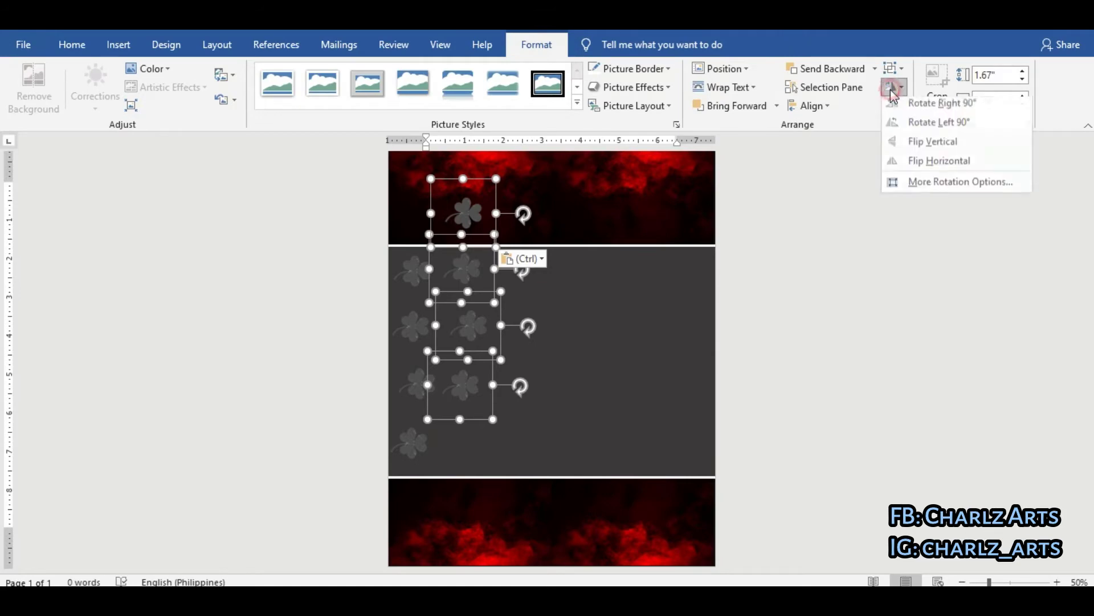
{"action": "left_click", "coordinate": [900, 169]}
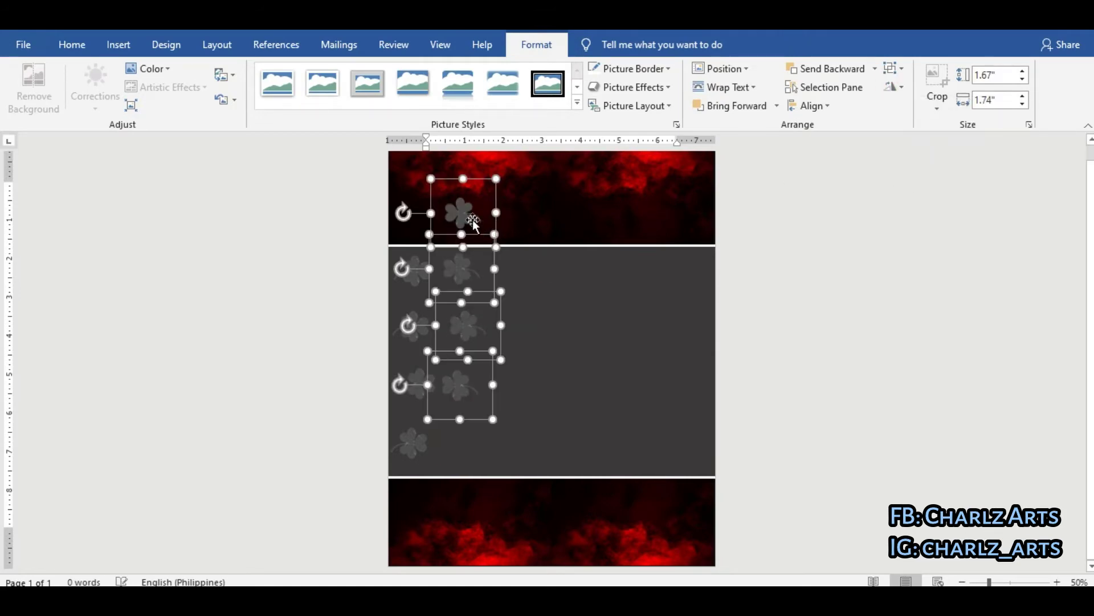
{"action": "left_click_drag", "start_coordinate": [491, 227], "coordinate": [681, 277]}
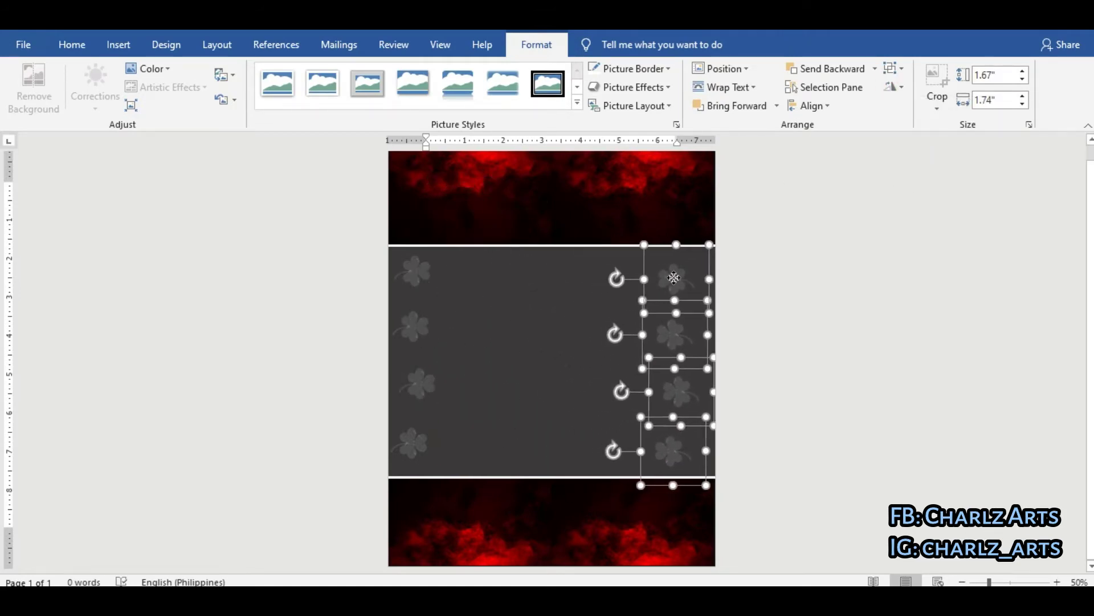
{"action": "key", "text": "Right"}
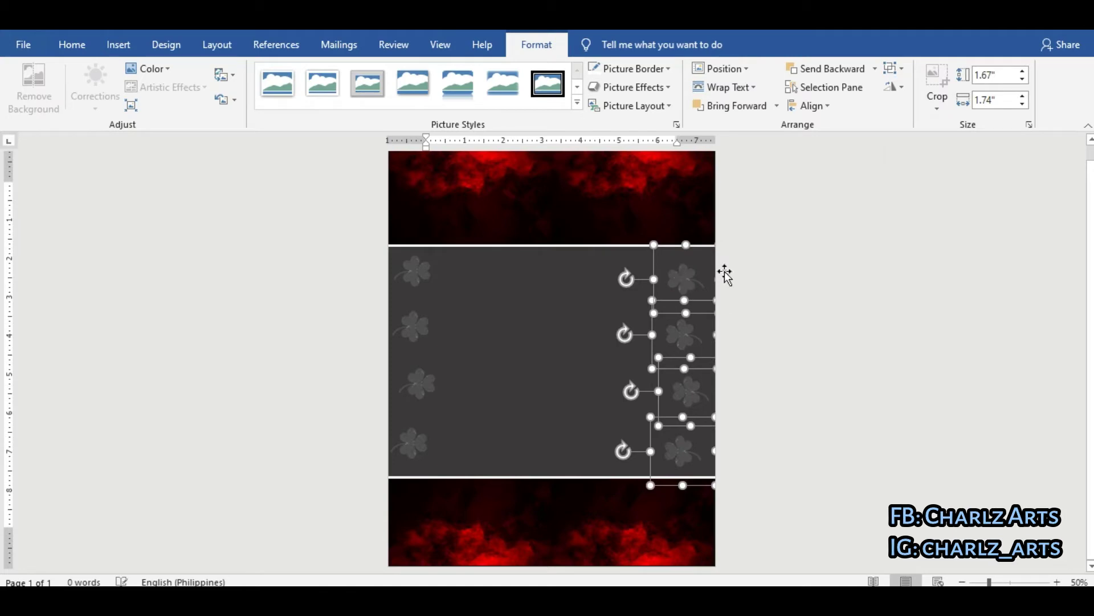
{"action": "left_click", "coordinate": [829, 283]}
{"action": "left_click", "coordinate": [130, 52]}
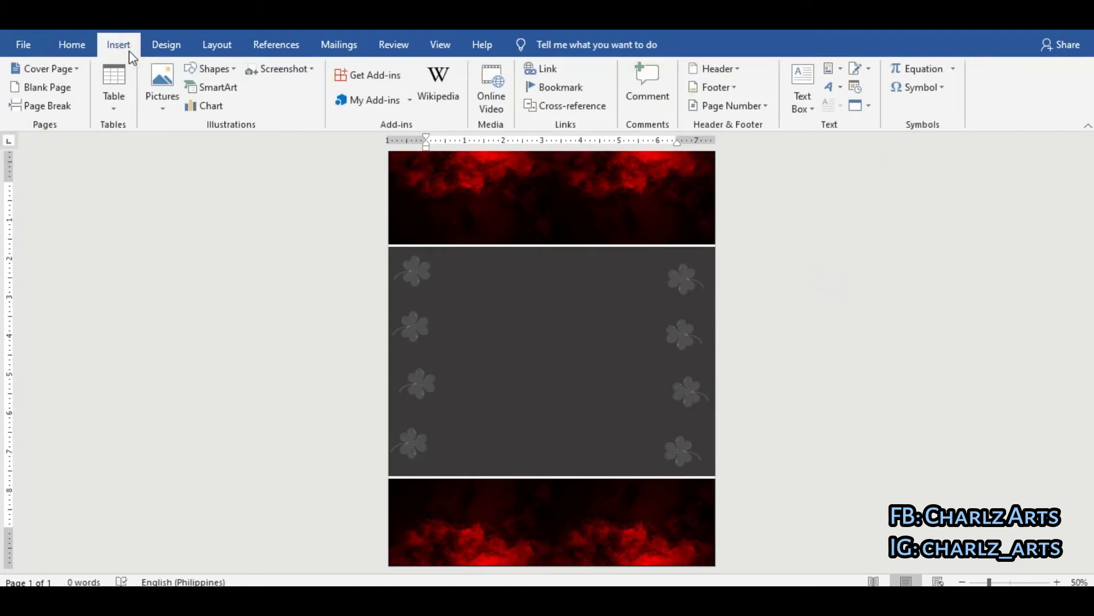
Insert the anime character image from the Downloads folder onto the flyer page
{"action": "left_click", "coordinate": [209, 71]}
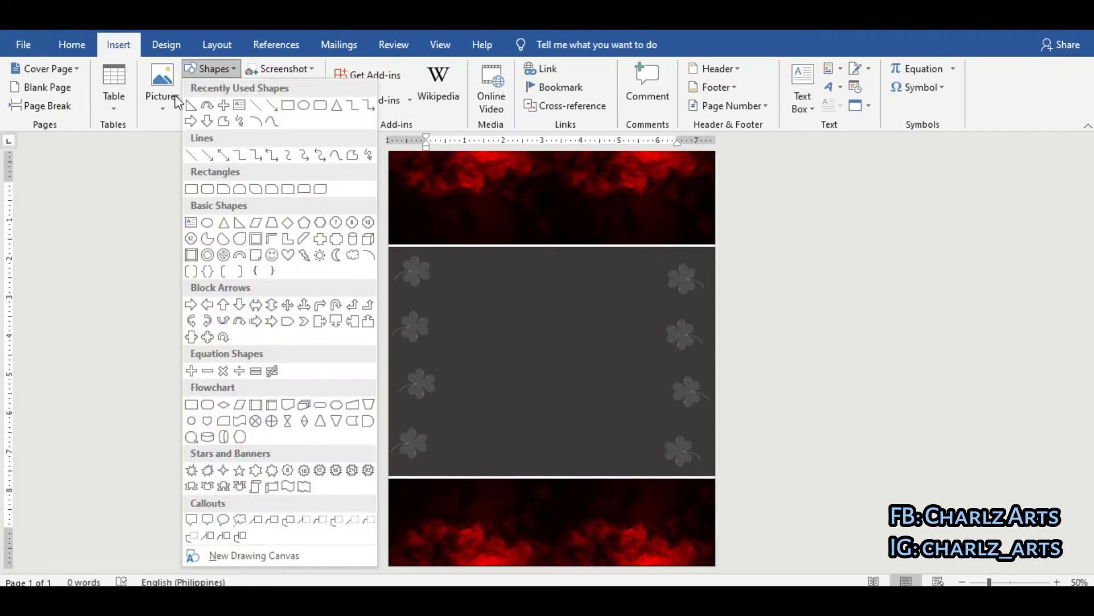
{"action": "left_click", "coordinate": [175, 107]}
{"action": "left_click", "coordinate": [200, 147]}
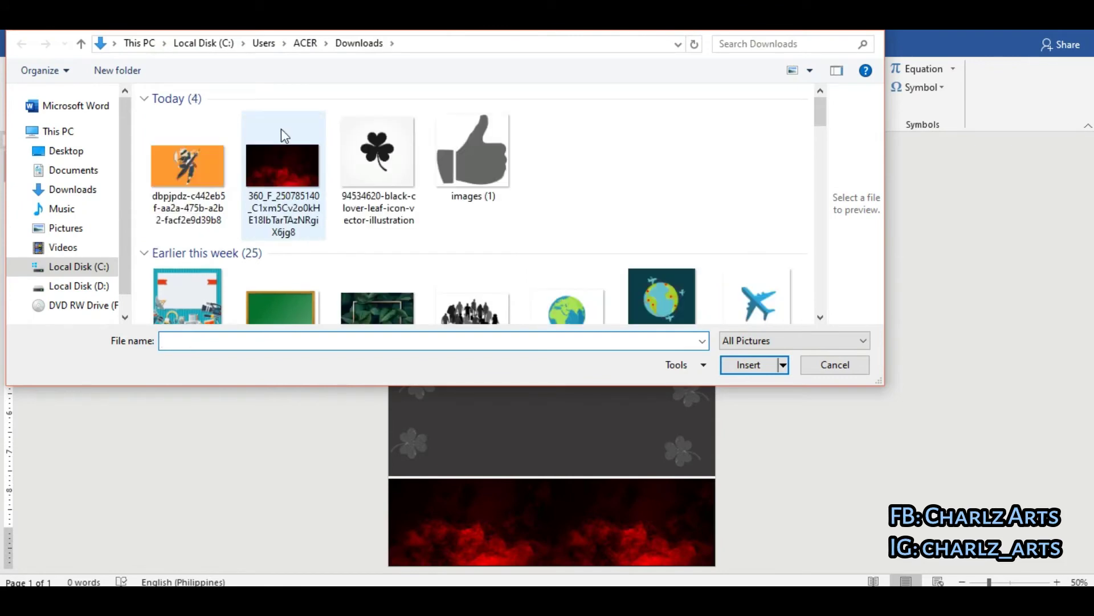
{"action": "left_click", "coordinate": [190, 162]}
{"action": "double_click", "coordinate": [190, 162]}
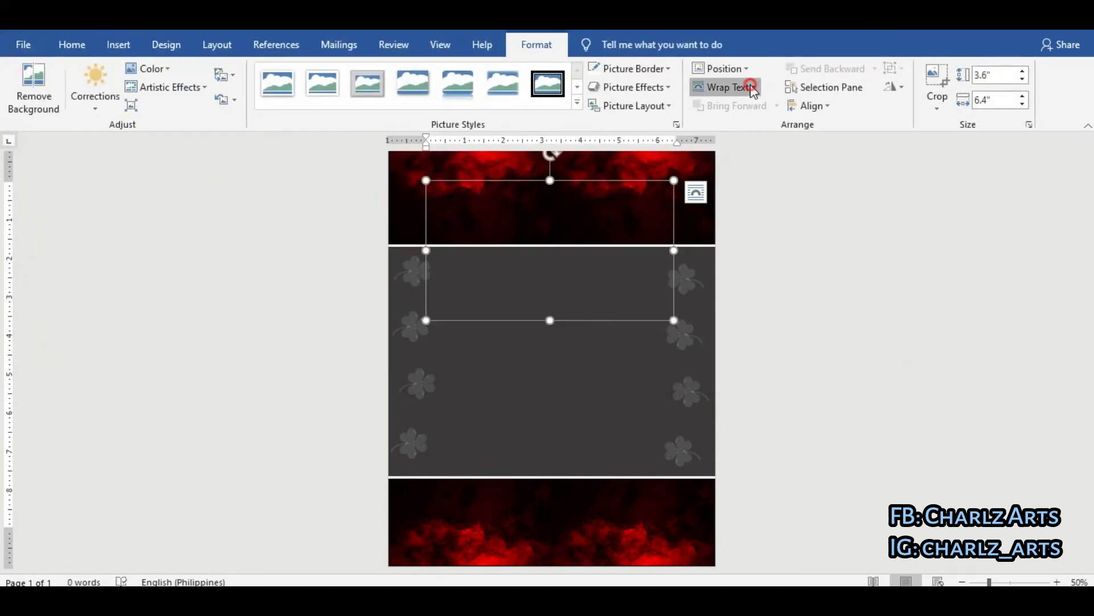
{"action": "left_click", "coordinate": [751, 86]}
Float the character picture In Front of Text and widen the kept area to include the head
{"action": "left_click", "coordinate": [749, 225]}
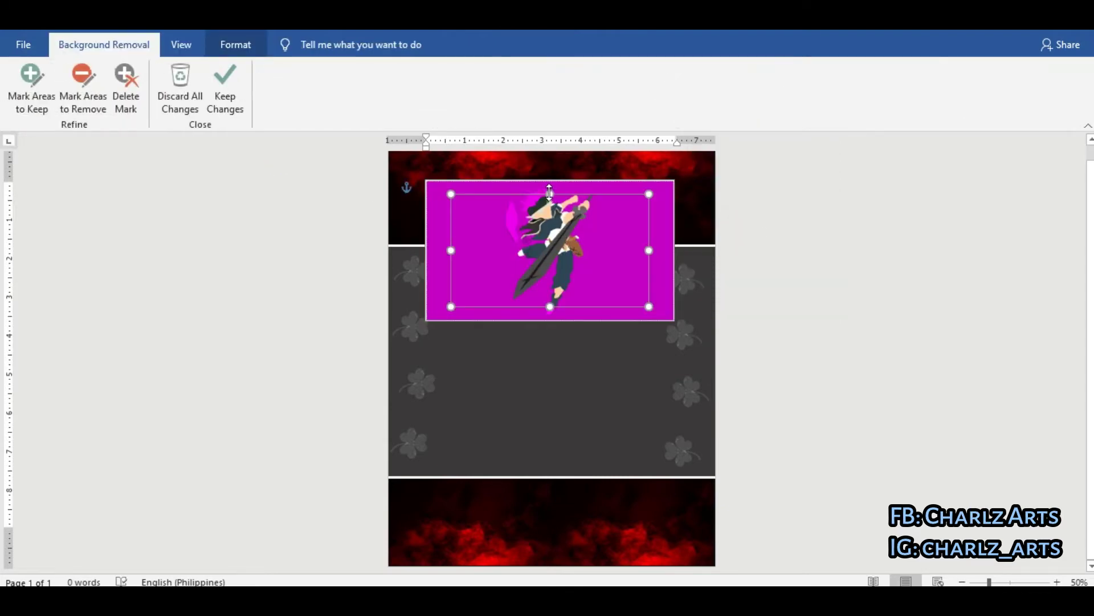
{"action": "left_click", "coordinate": [549, 303]}
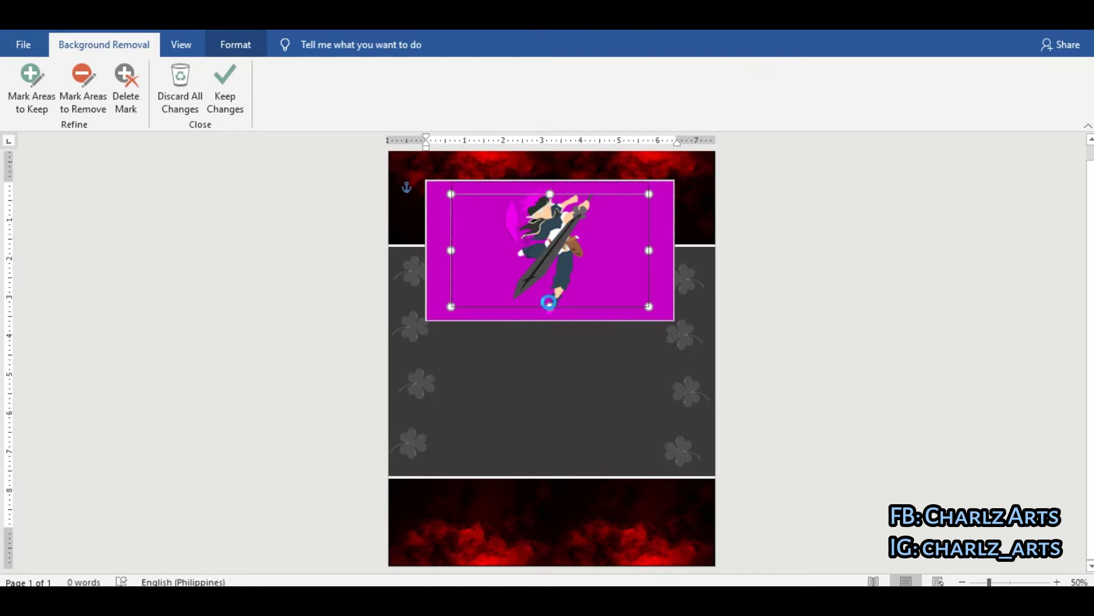
{"action": "left_click_drag", "start_coordinate": [549, 303], "coordinate": [564, 325]}
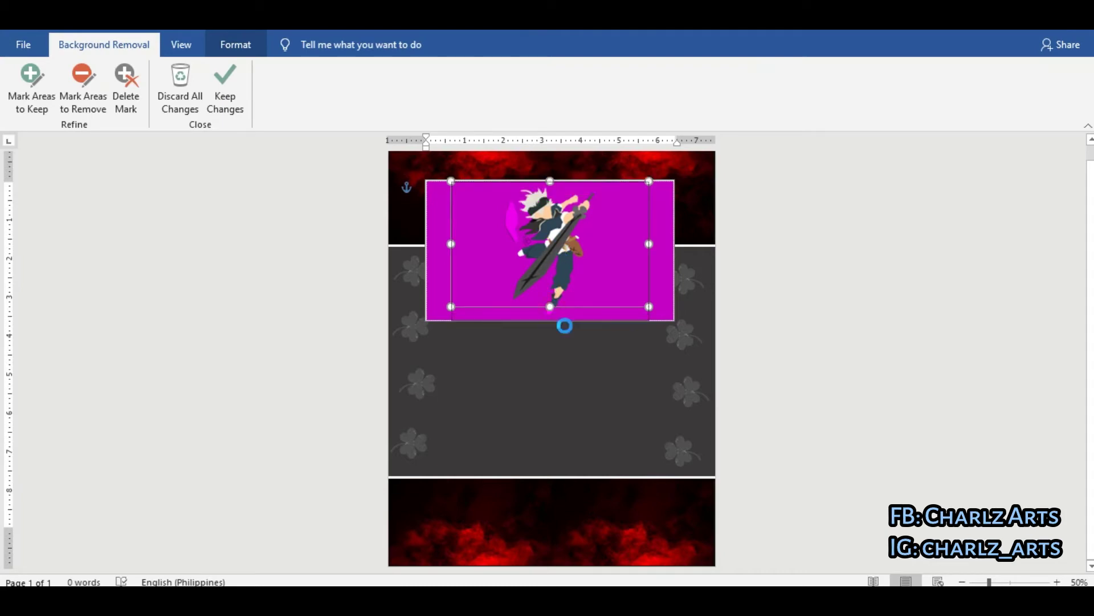
Remove leftover orange patches near the hair, keep the cut-out, and enlarge it to 3.98" by 7.07"
{"action": "left_click", "coordinate": [73, 105]}
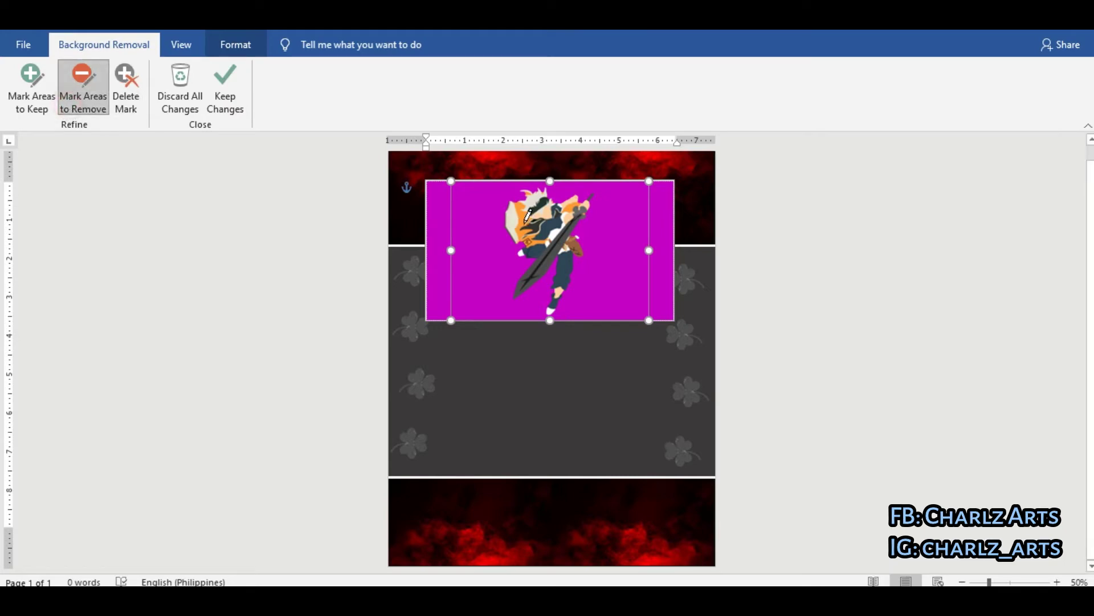
{"action": "left_click_drag", "start_coordinate": [525, 219], "coordinate": [523, 221]}
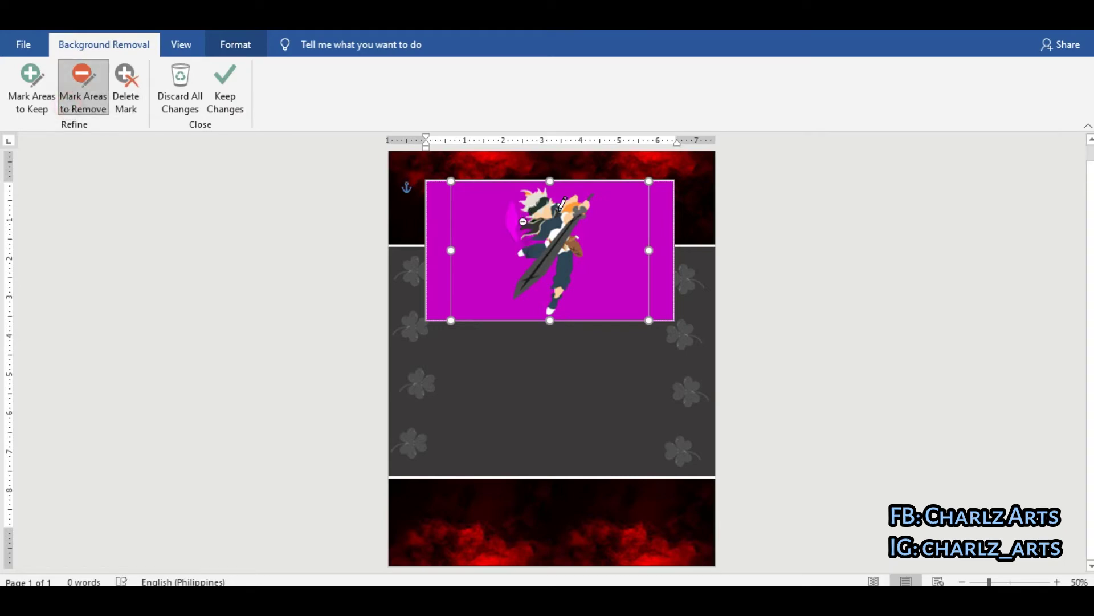
{"action": "left_click_drag", "start_coordinate": [571, 208], "coordinate": [570, 210]}
{"action": "left_click", "coordinate": [529, 191]}
{"action": "left_click", "coordinate": [228, 98]}
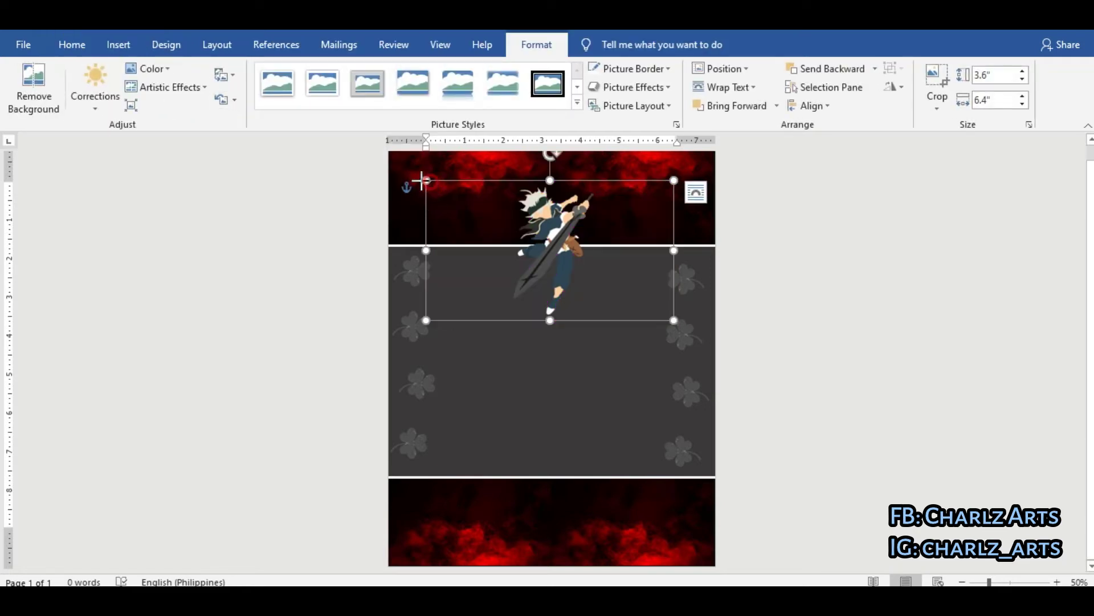
{"action": "left_click_drag", "start_coordinate": [426, 180], "coordinate": [401, 166]}
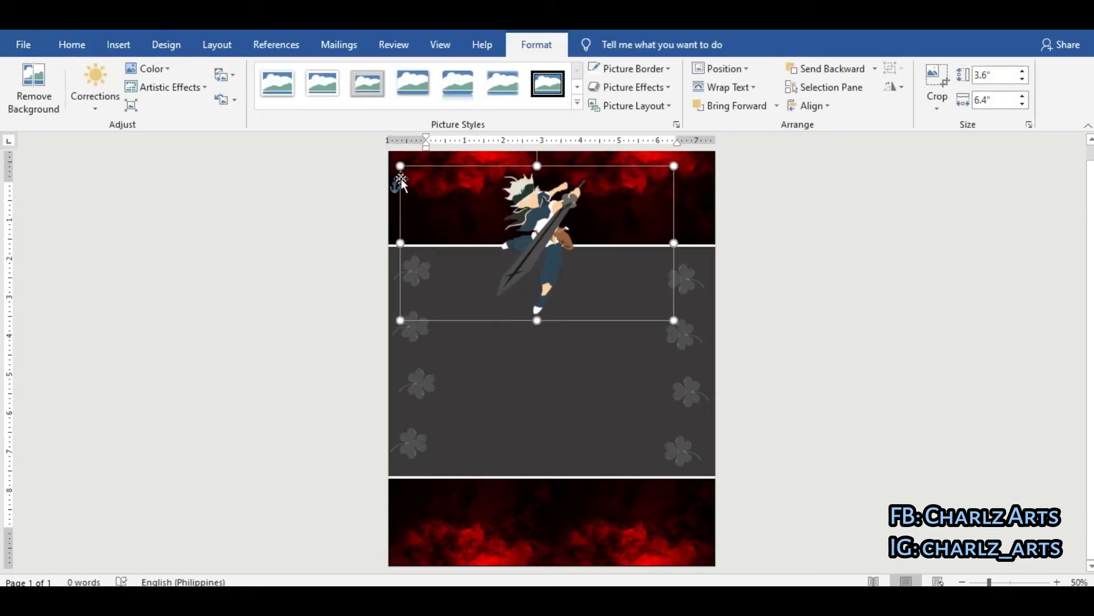
Crop the character picture's left and right sides in to the figure
{"action": "left_click", "coordinate": [937, 77]}
{"action": "left_click_drag", "start_coordinate": [672, 241], "coordinate": [593, 243]}
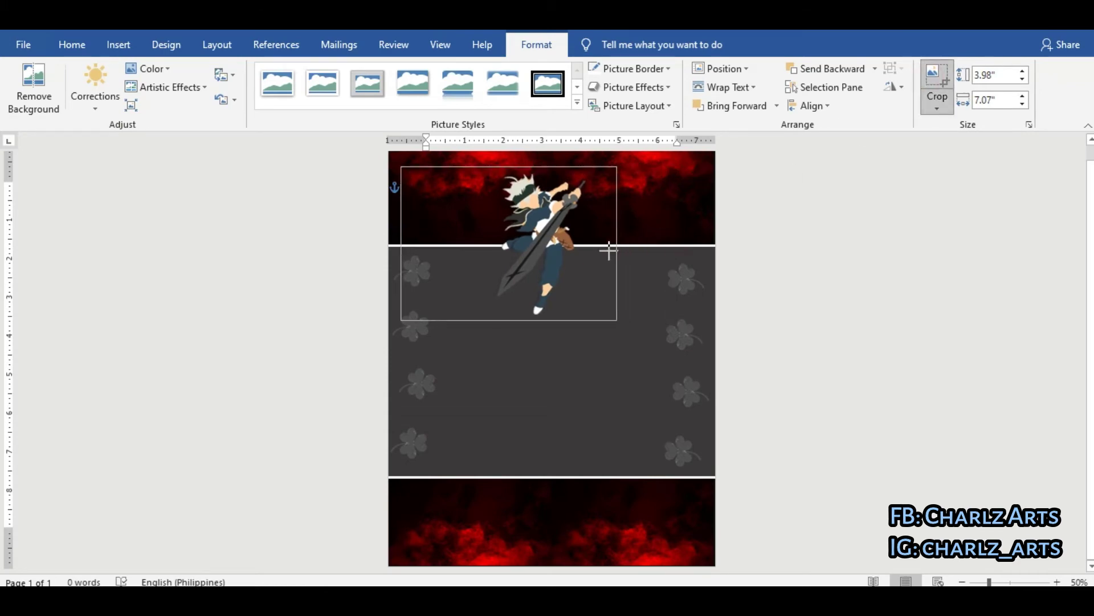
{"action": "left_click_drag", "start_coordinate": [401, 242], "coordinate": [483, 244]}
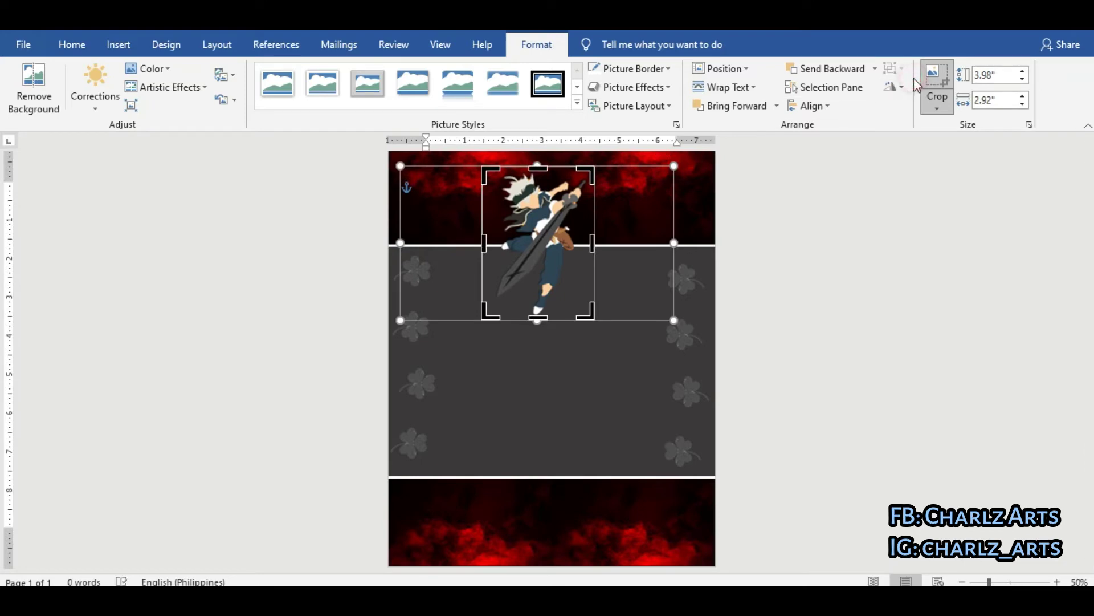
{"action": "left_click", "coordinate": [935, 77]}
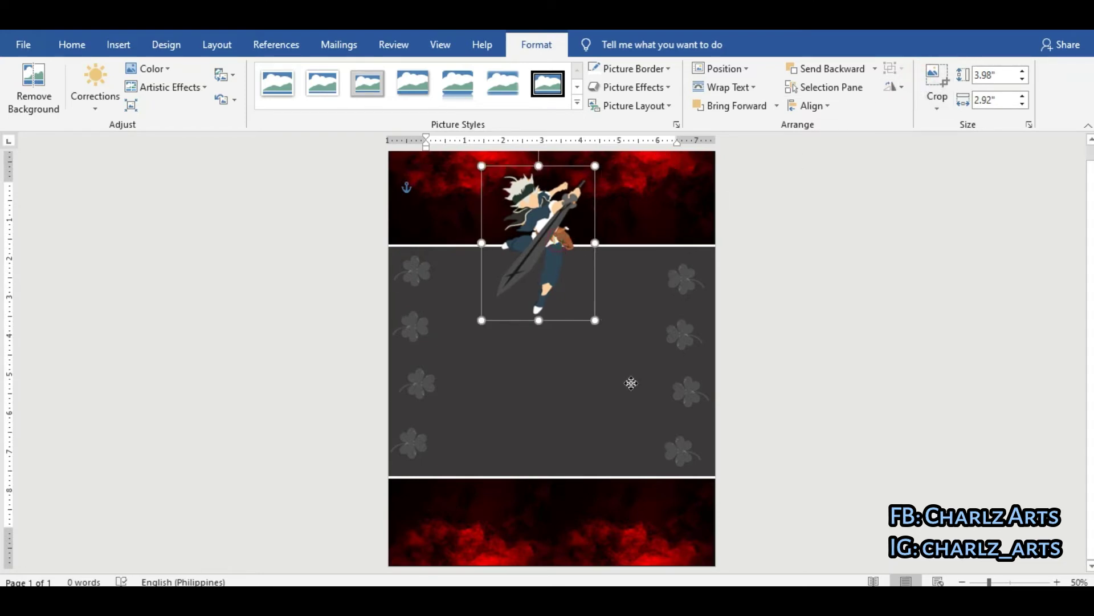
Move the character to the page's bottom-right corner and enlarge it slightly
{"action": "mouse_move", "coordinate": [631, 382]}
{"action": "left_mouse_down"}
{"action": "mouse_move", "coordinate": [651, 457]}
{"action": "mouse_move", "coordinate": [657, 449]}
{"action": "left_mouse_up"}
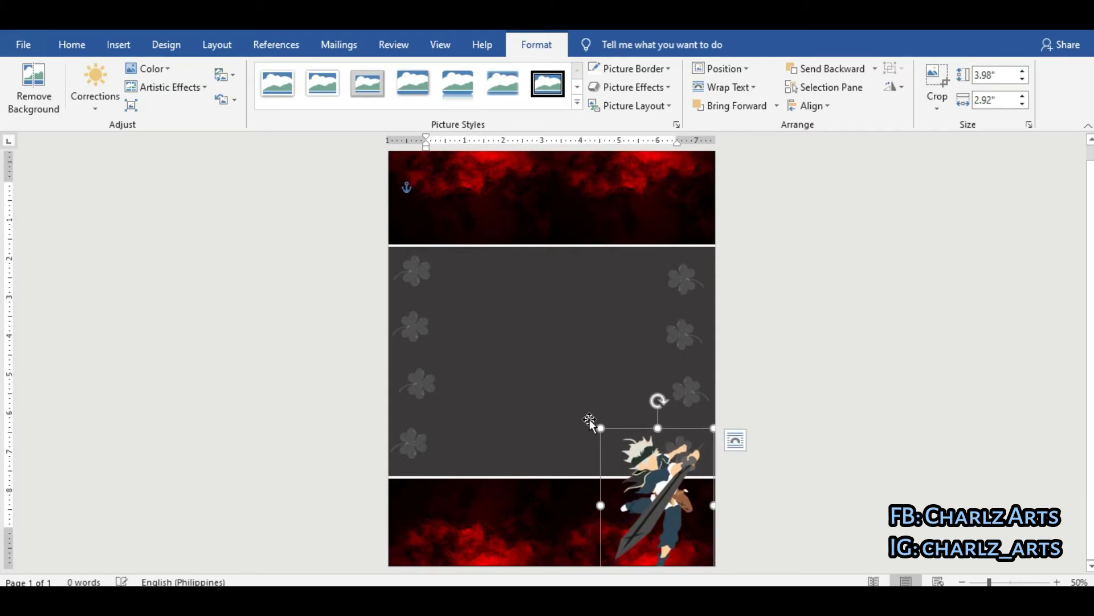
{"action": "left_click_drag", "start_coordinate": [597, 425], "coordinate": [600, 438]}
{"action": "left_click", "coordinate": [853, 364]}
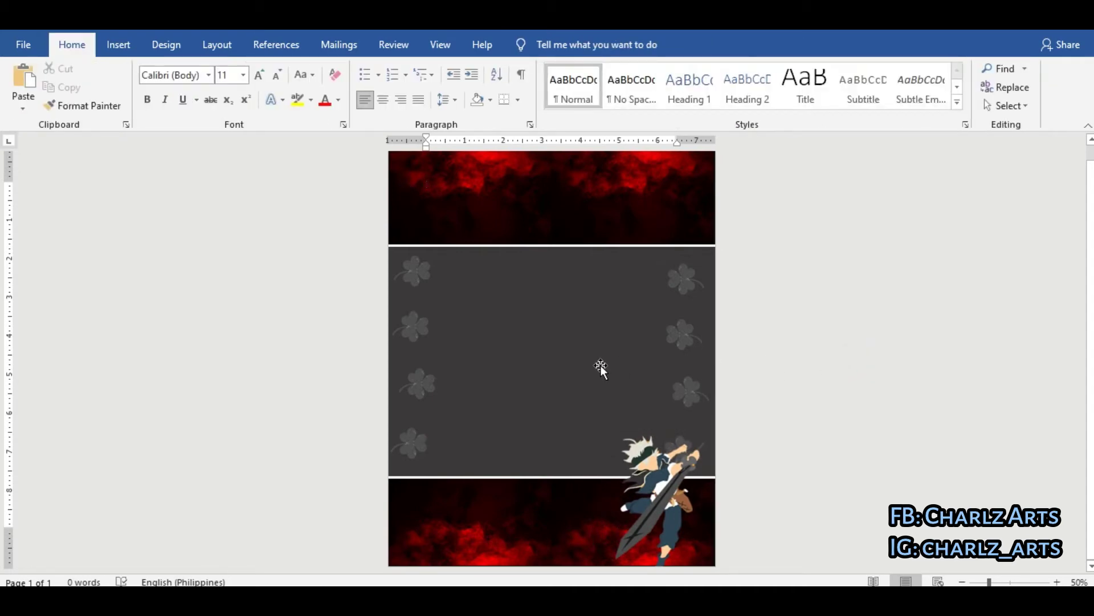
Draw a text box across the top red smoke band
{"action": "left_click", "coordinate": [119, 45]}
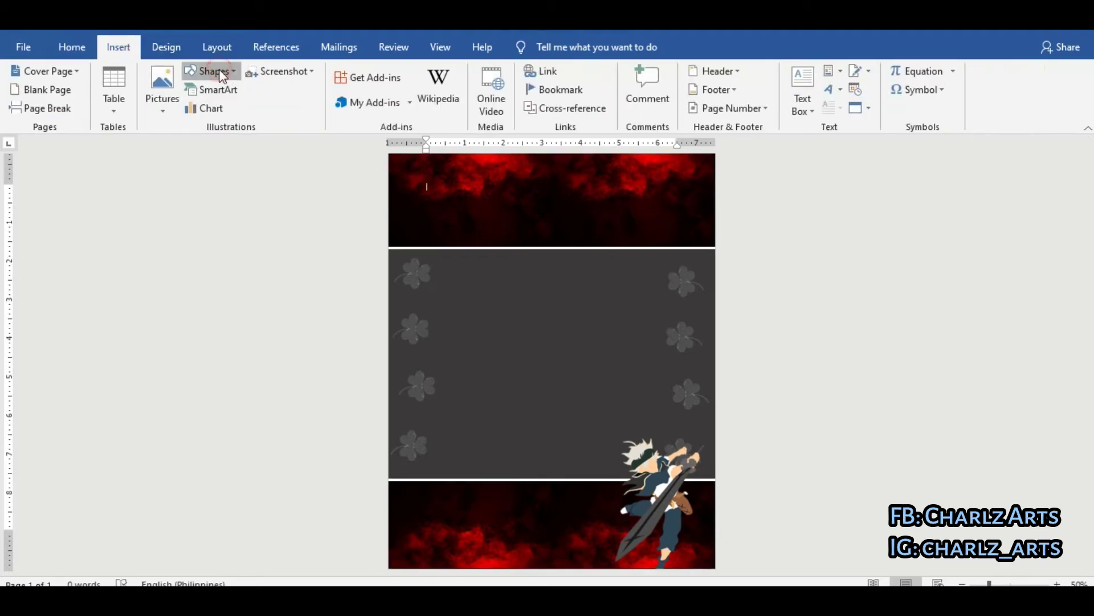
{"action": "left_click", "coordinate": [215, 72]}
{"action": "left_click", "coordinate": [271, 107]}
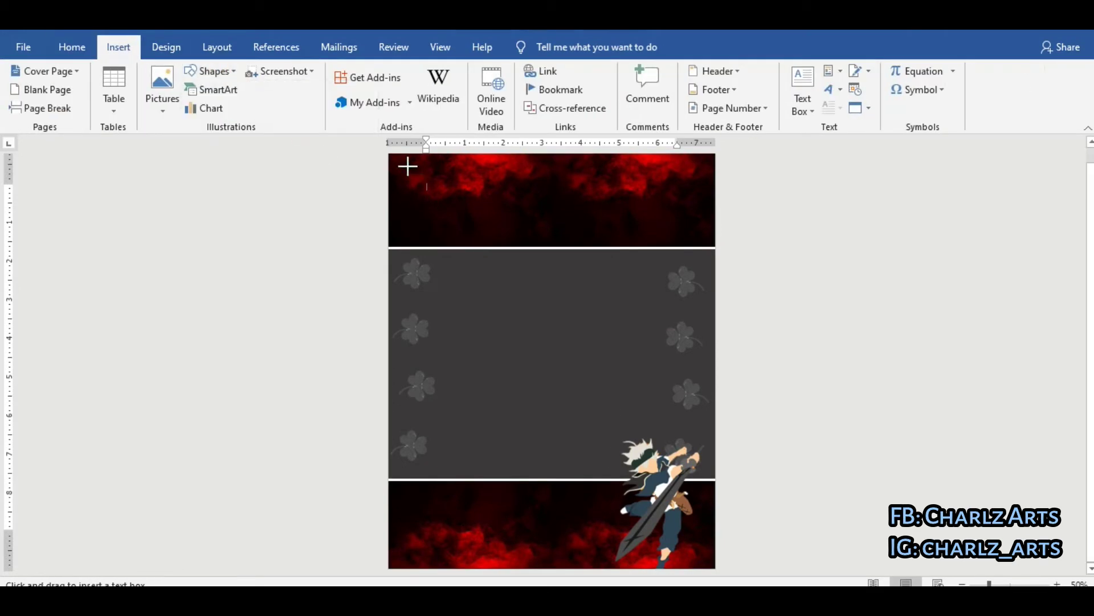
{"action": "left_click_drag", "start_coordinate": [407, 166], "coordinate": [694, 242]}
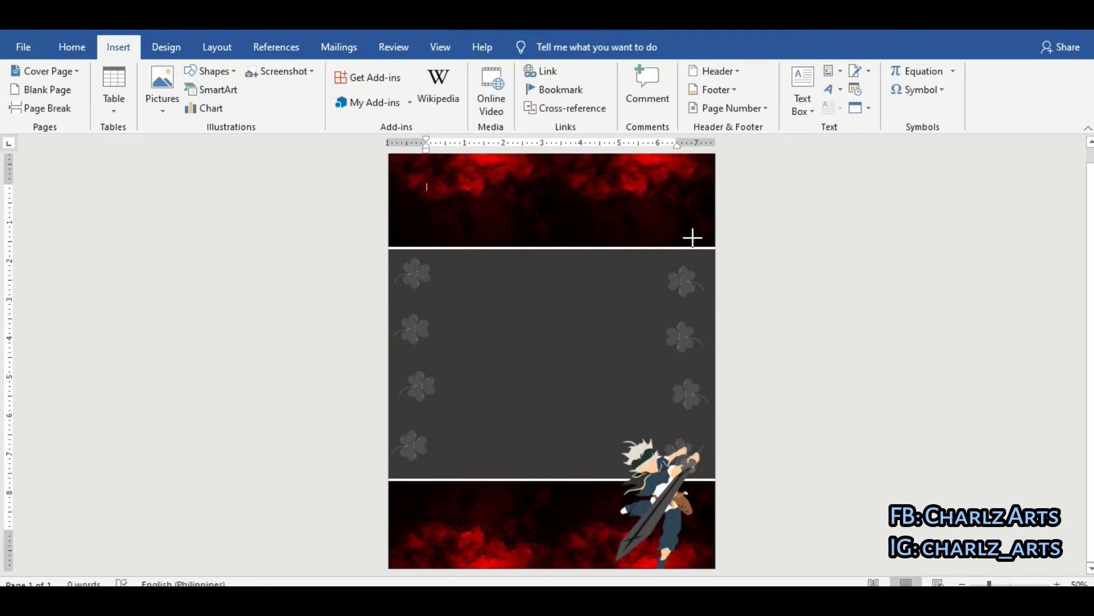
Give the text box No Fill and No Outline, then begin typing the title
{"action": "left_click", "coordinate": [345, 70]}
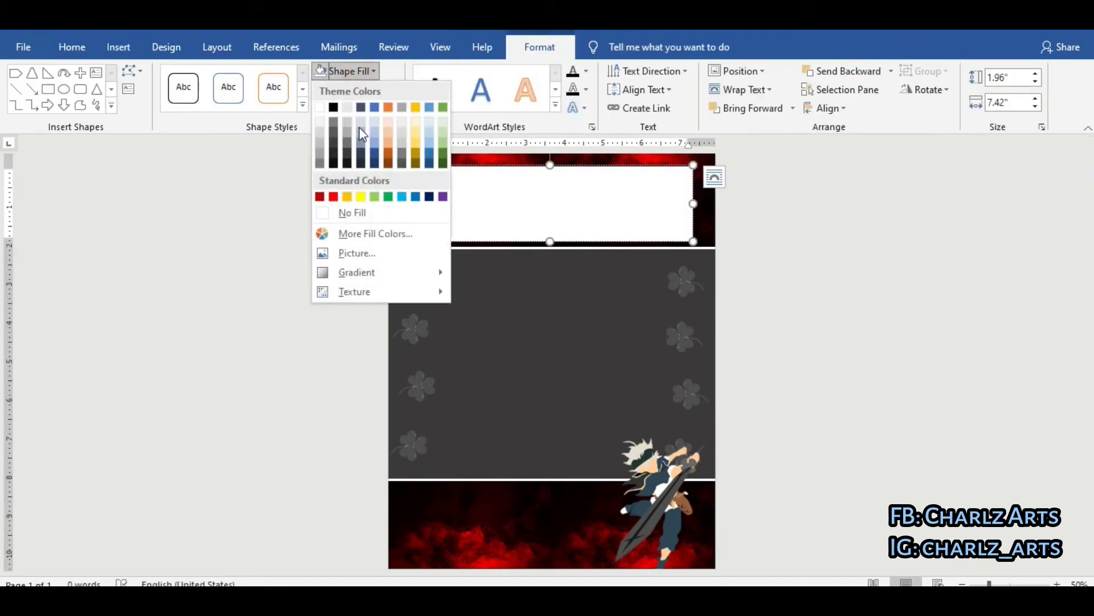
{"action": "left_click", "coordinate": [363, 214]}
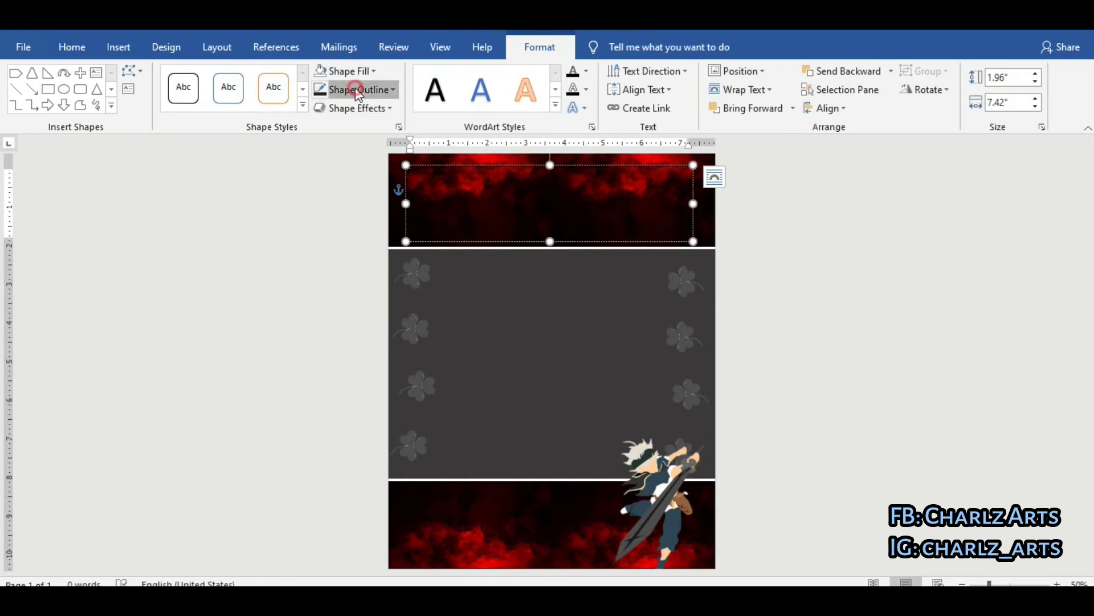
{"action": "left_click", "coordinate": [350, 88]}
{"action": "left_click", "coordinate": [355, 230]}
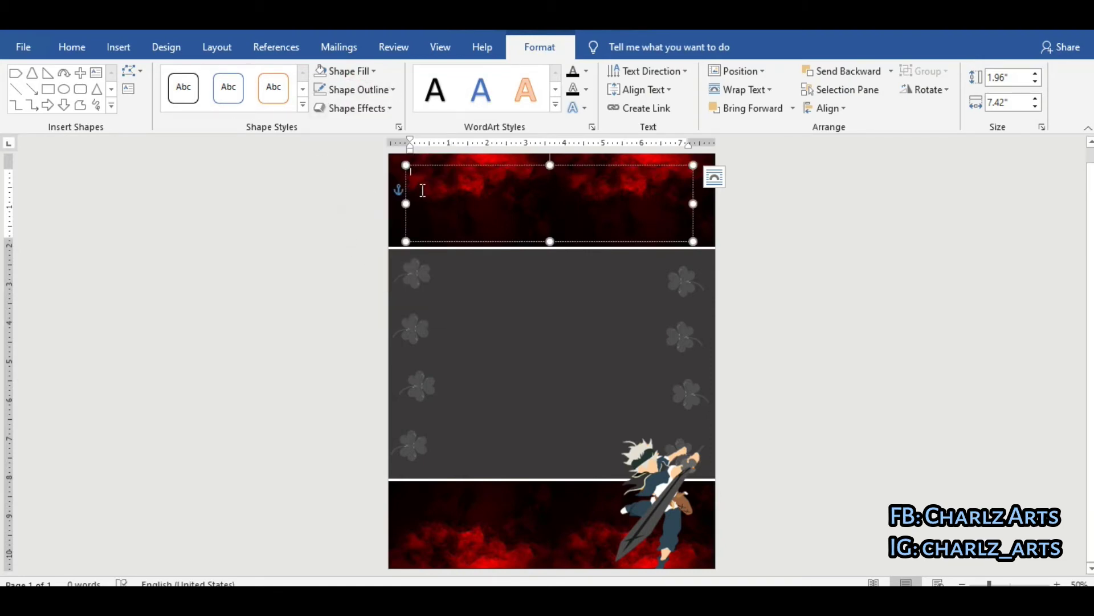
{"action": "type", "text": "B"}
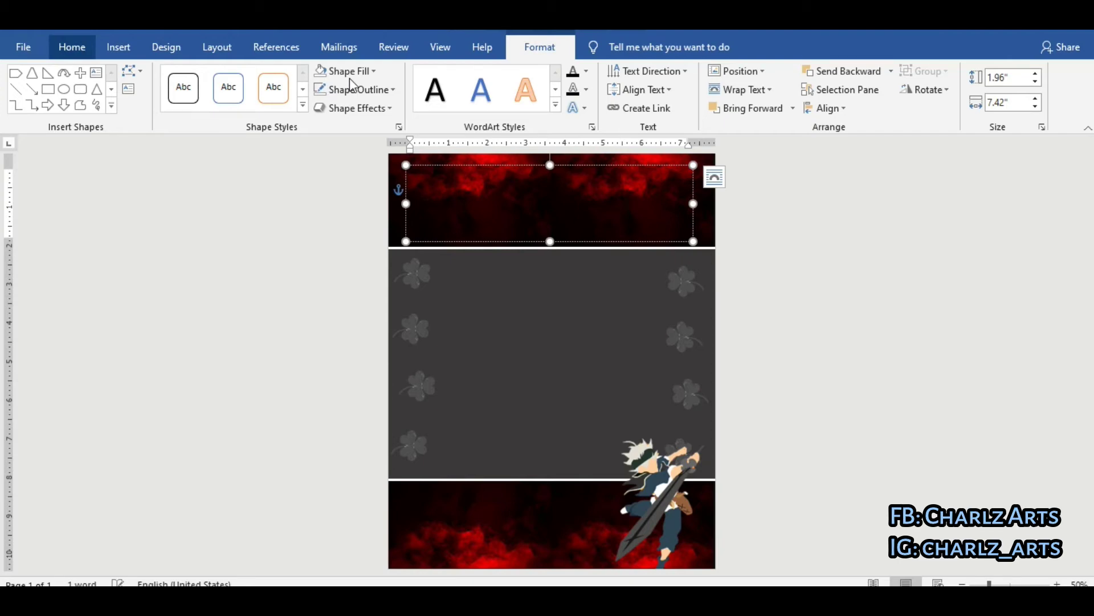
Make the BLACK CLOVER title white and enlarge it to 80 pt
{"action": "left_click", "coordinate": [338, 102]}
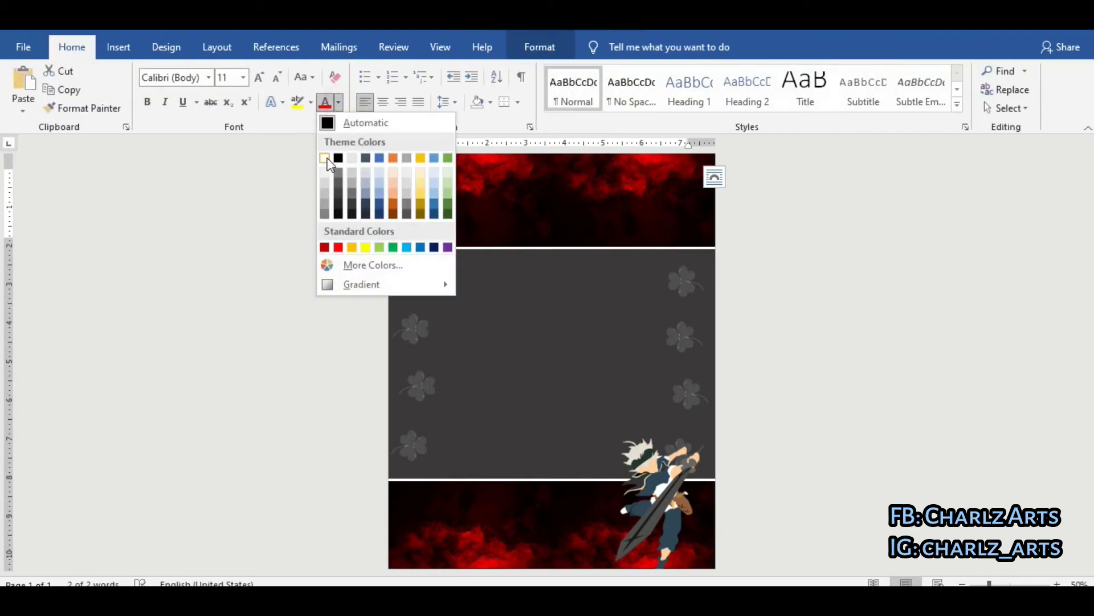
{"action": "left_click", "coordinate": [325, 159]}
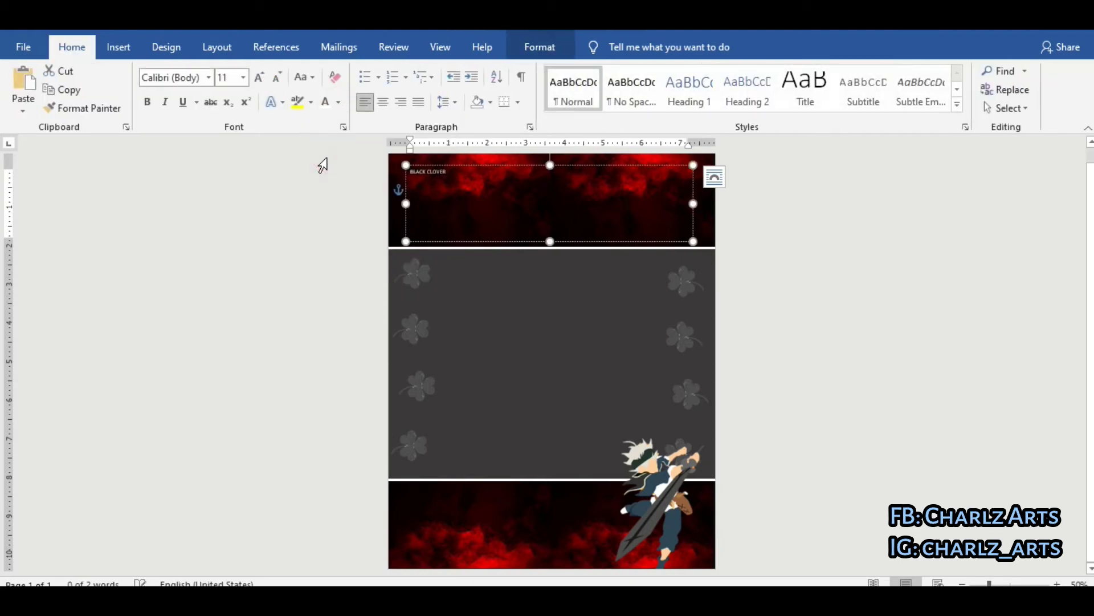
{"action": "left_click", "coordinate": [254, 81]}
{"action": "left_click", "coordinate": [254, 81]}
{"action": "left_click", "coordinate": [254, 80]}
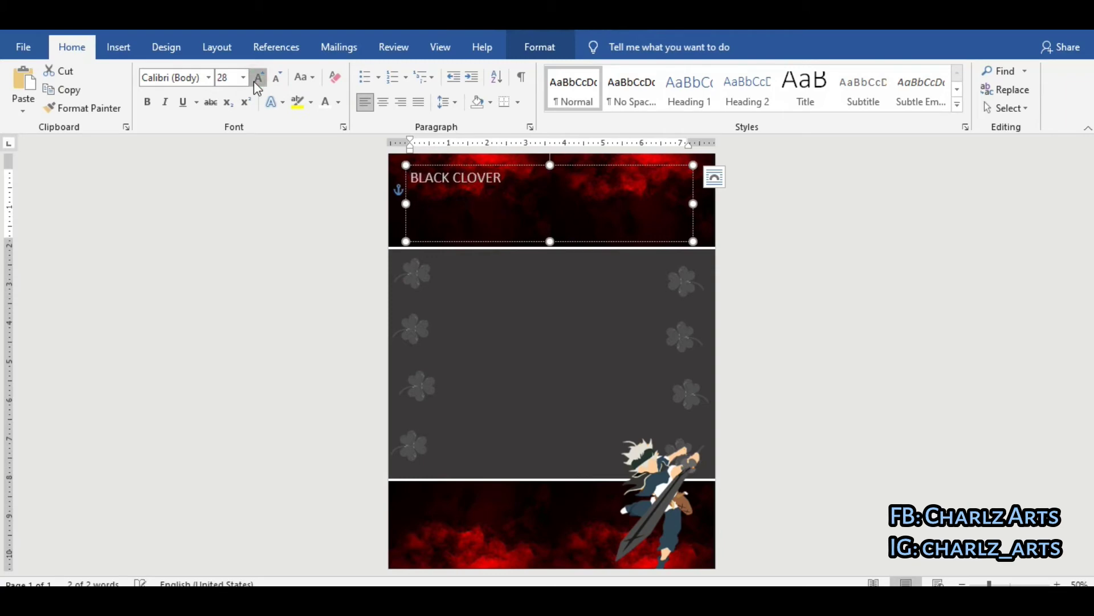
{"action": "left_click", "coordinate": [255, 81]}
{"action": "left_click", "coordinate": [254, 81]}
{"action": "left_click", "coordinate": [254, 81]}
{"action": "left_click", "coordinate": [254, 81]}
{"action": "left_click", "coordinate": [254, 81]}
{"action": "left_click", "coordinate": [254, 81]}
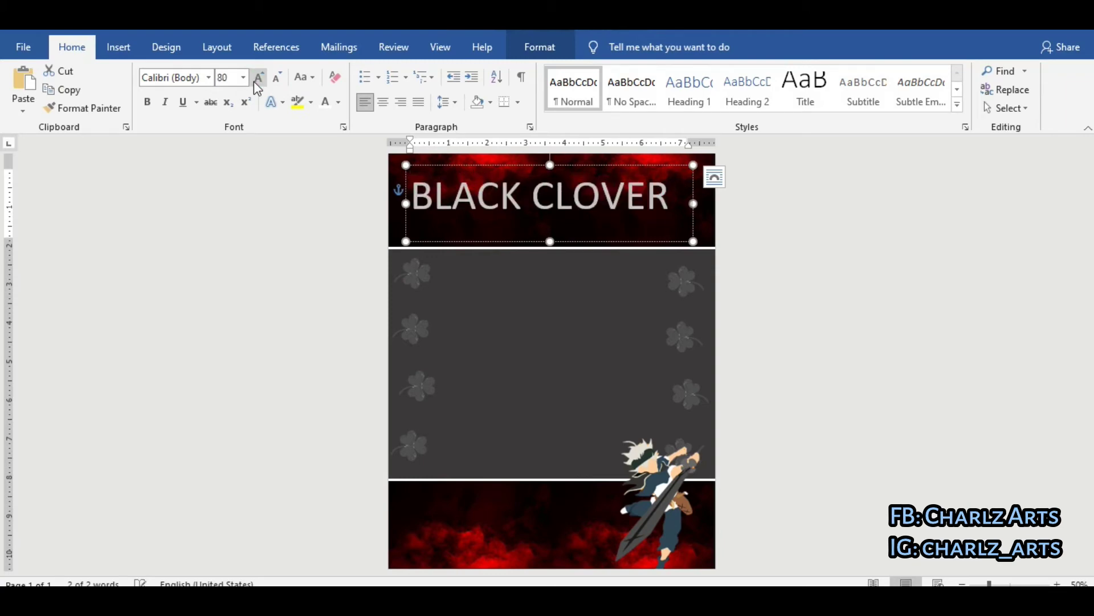
Set the title in Algerian at 72 pt, center it, and move the box slightly down
{"action": "left_click", "coordinate": [208, 78]}
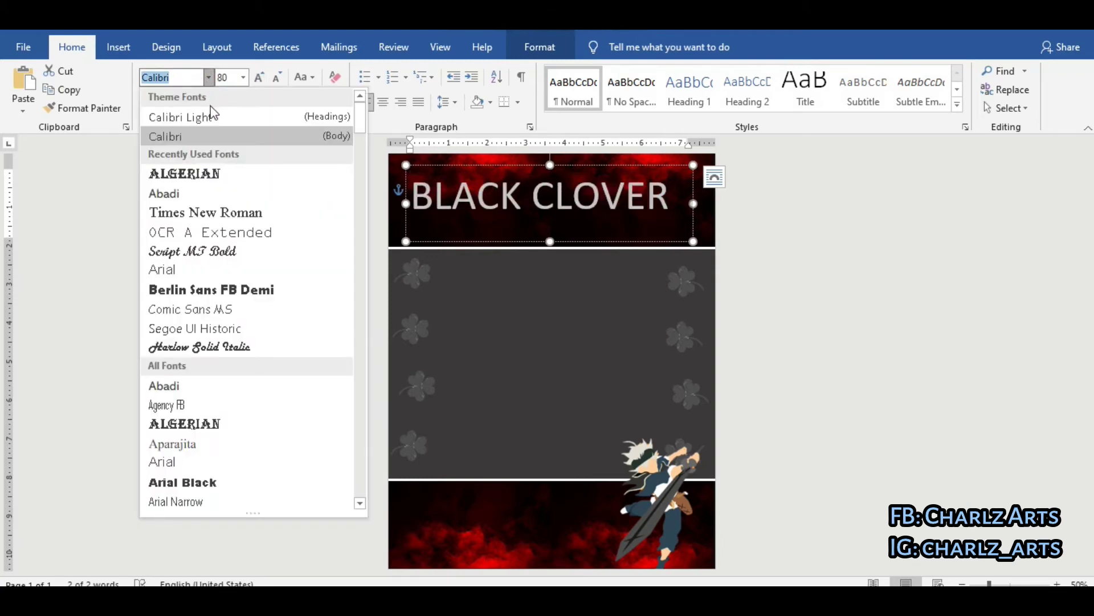
{"action": "left_click", "coordinate": [207, 176]}
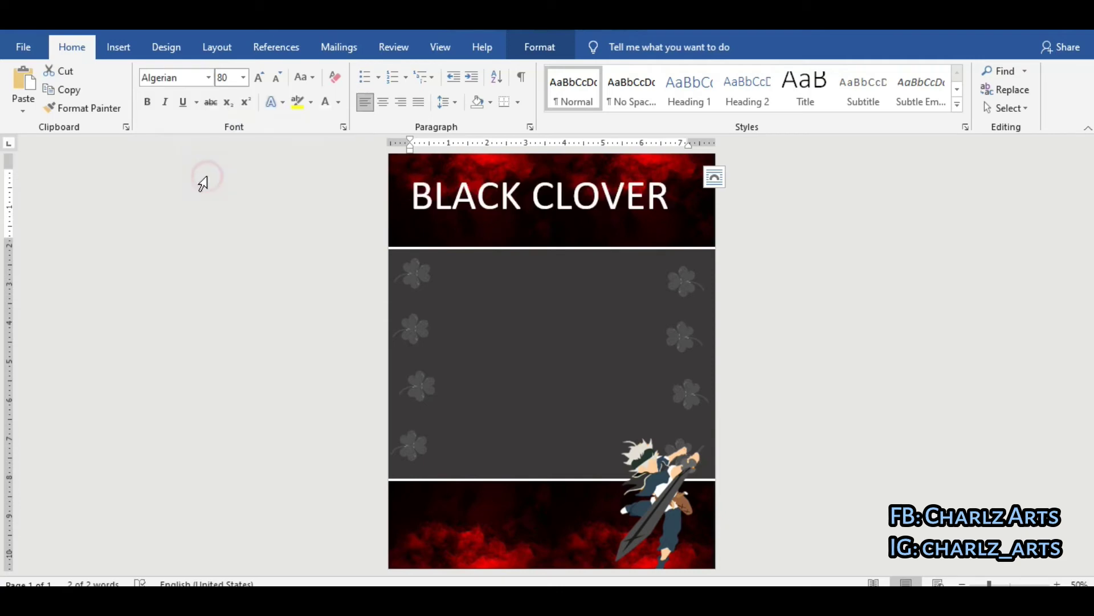
{"action": "left_click", "coordinate": [278, 79]}
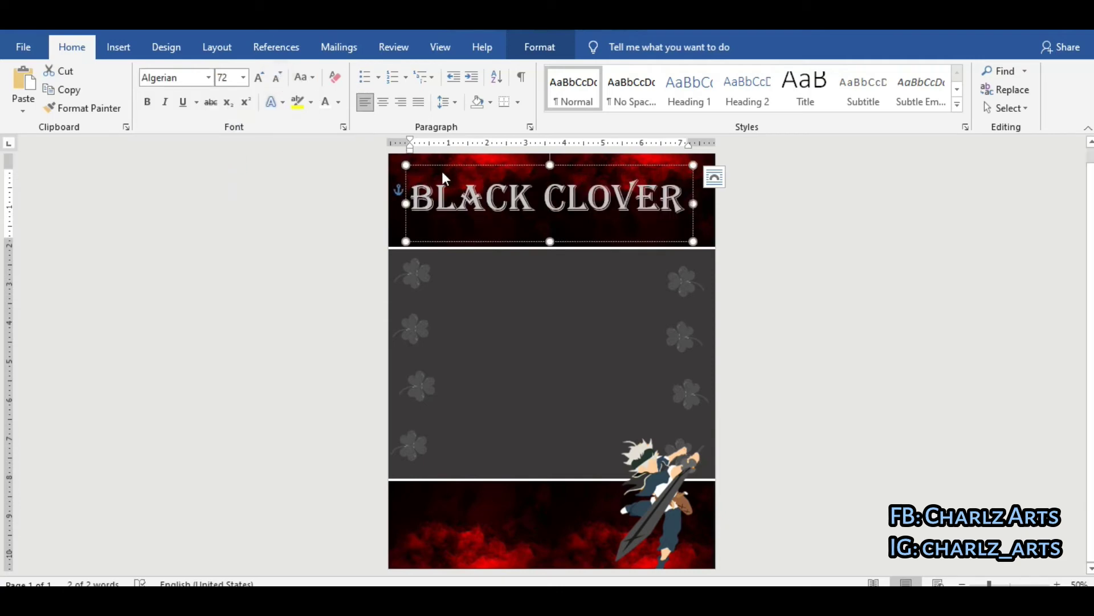
{"action": "left_click", "coordinate": [383, 102]}
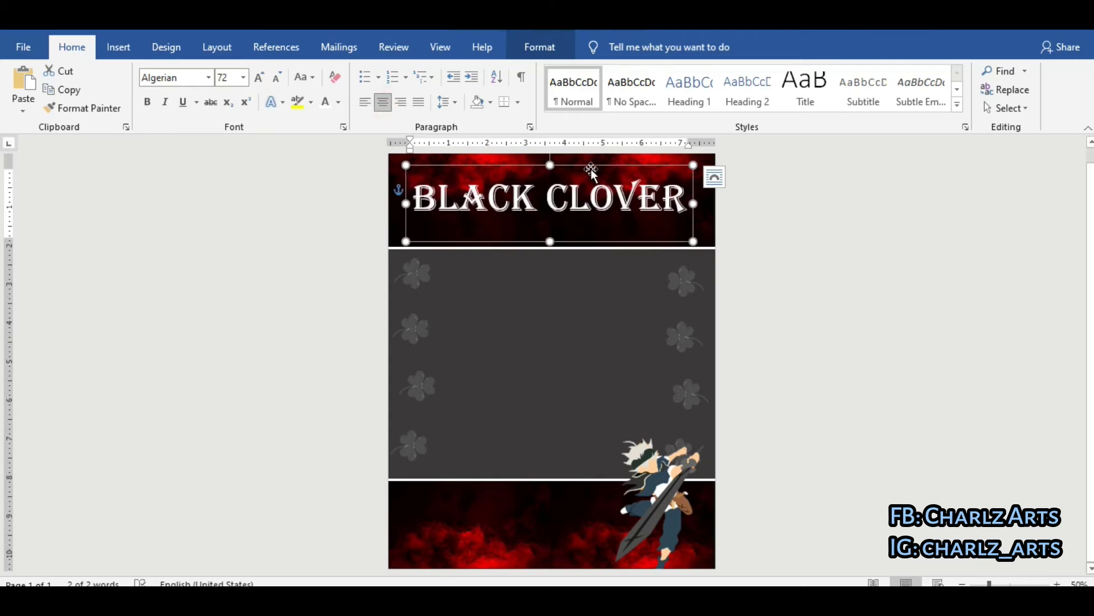
{"action": "left_click_drag", "start_coordinate": [591, 171], "coordinate": [596, 187]}
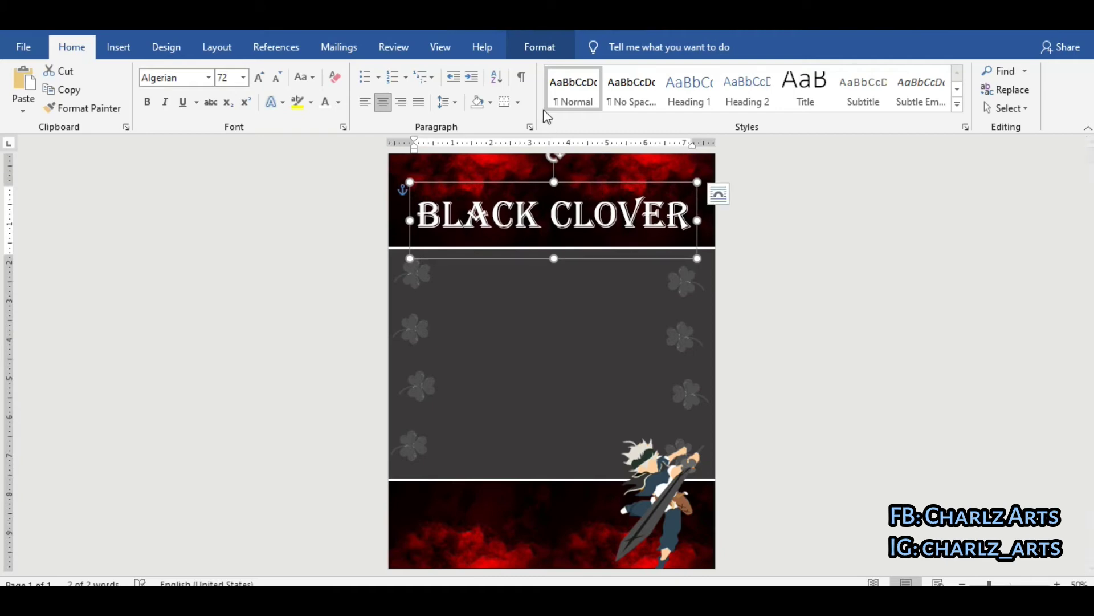
{"action": "left_click", "coordinate": [544, 57]}
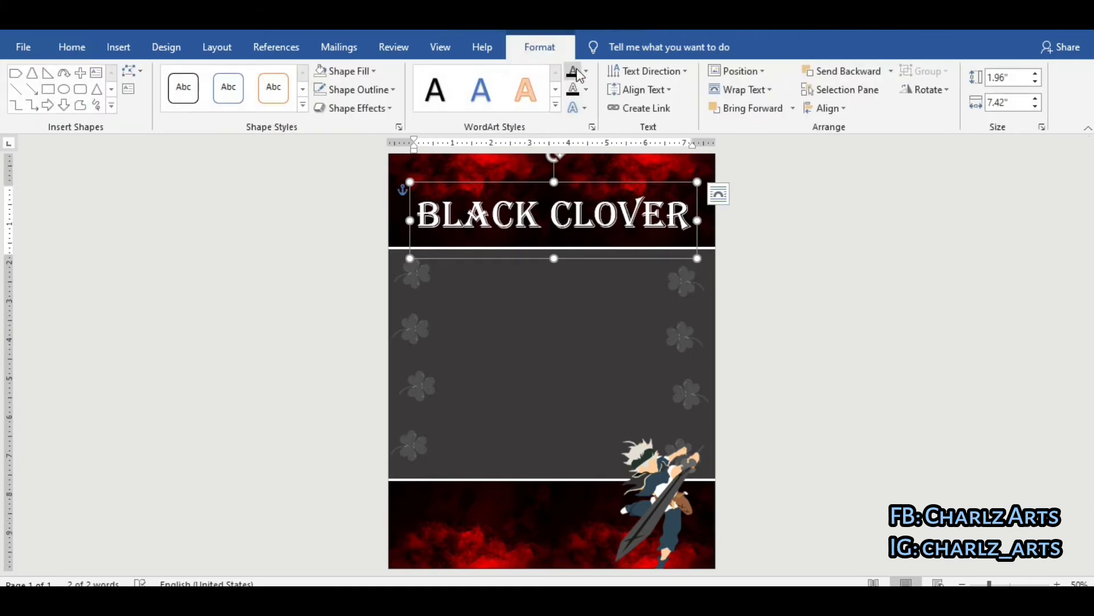
Apply an orange glow variation to the white BLACK CLOVER lettering
{"action": "left_click", "coordinate": [585, 109]}
{"action": "mouse_move", "coordinate": [614, 210]}
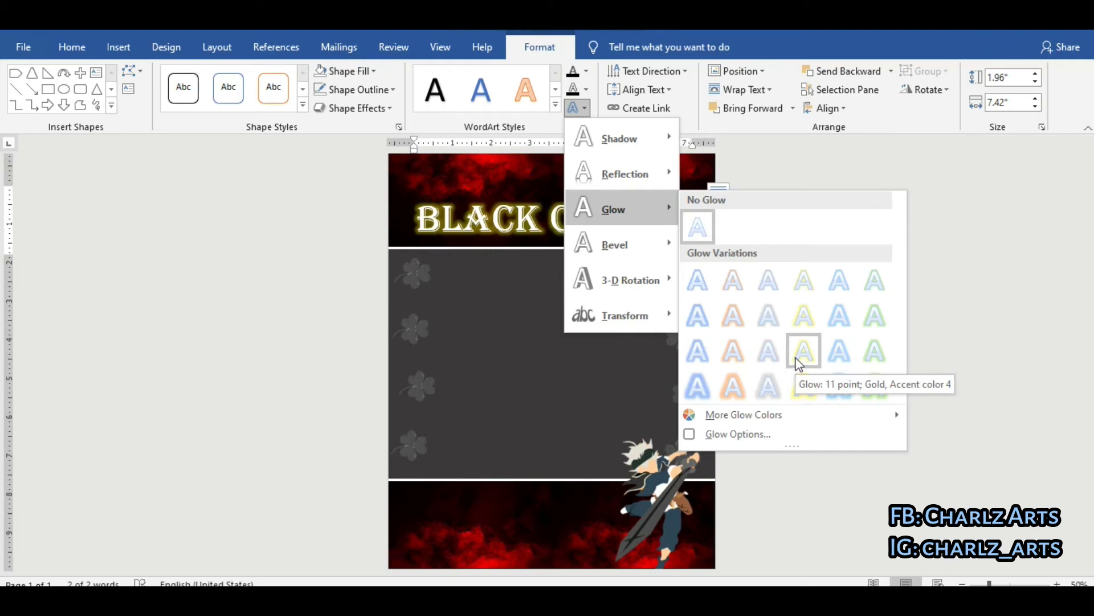
{"action": "left_click", "coordinate": [738, 324]}
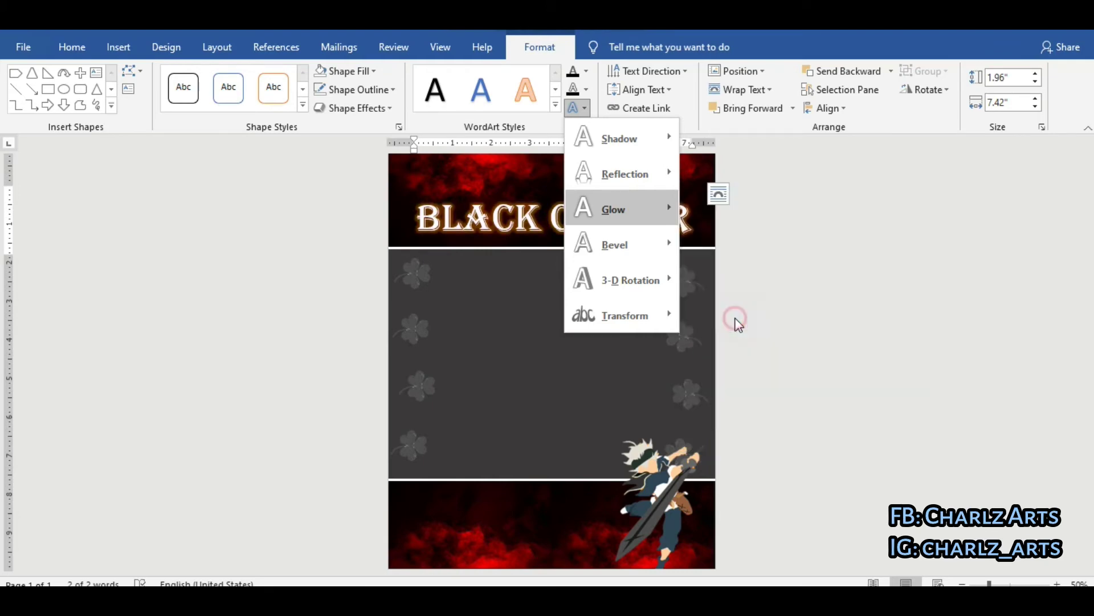
{"action": "left_click", "coordinate": [809, 315]}
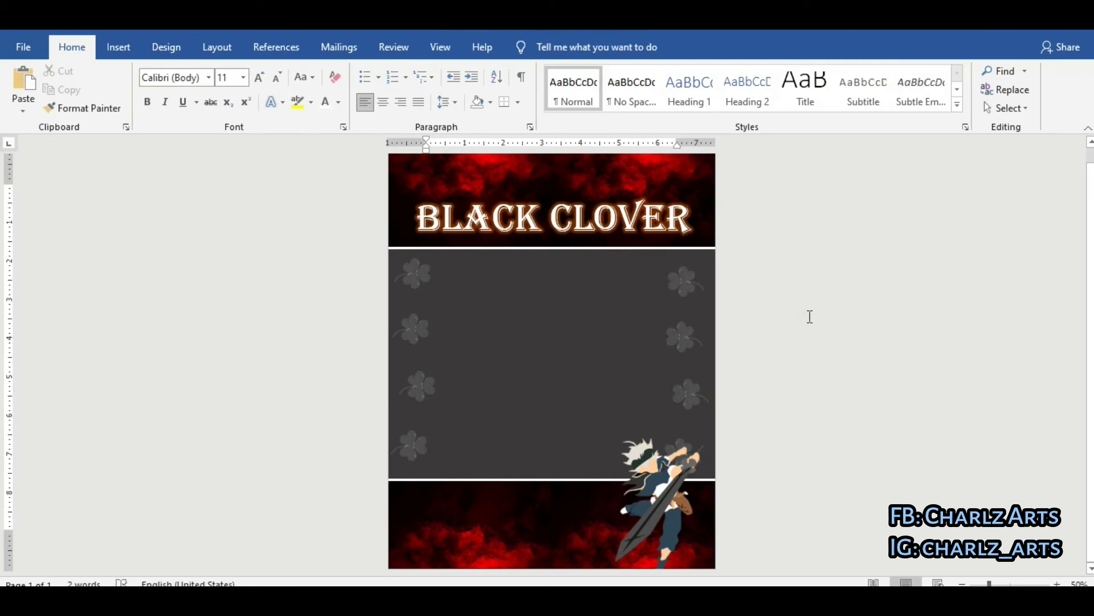
Nudge the BLACK CLOVER title box up two steps with the arrow key
{"action": "left_click", "coordinate": [566, 477]}
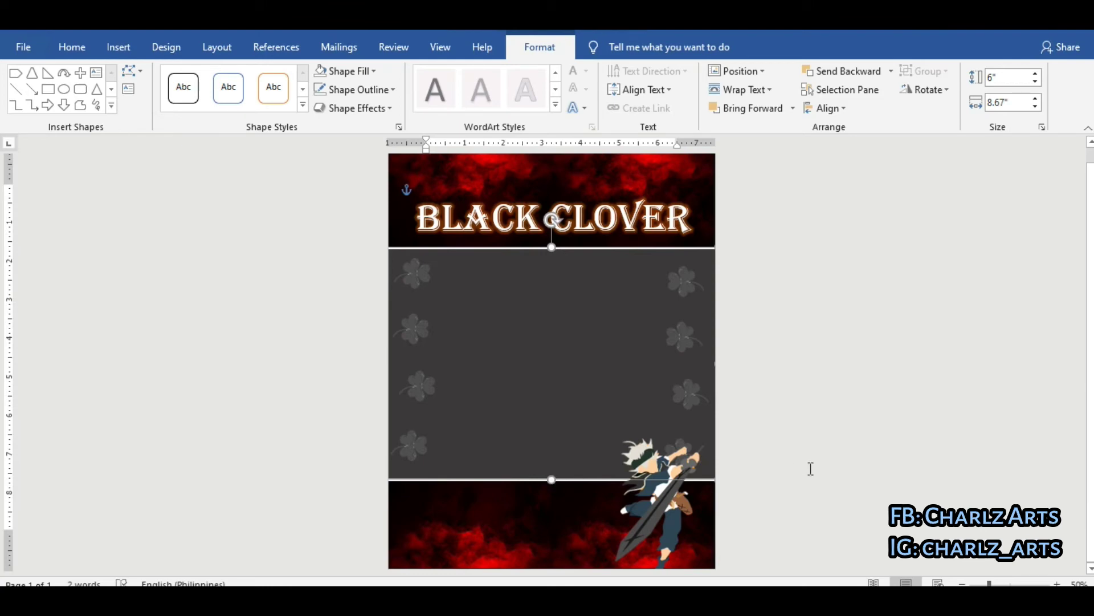
{"action": "left_click", "coordinate": [810, 468]}
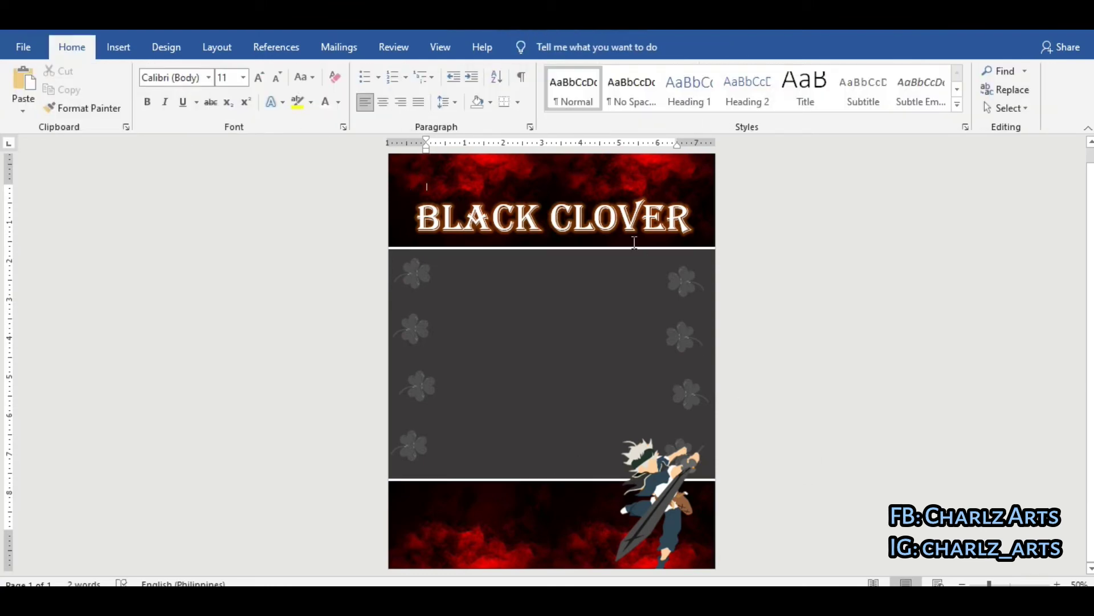
{"action": "left_click", "coordinate": [623, 225]}
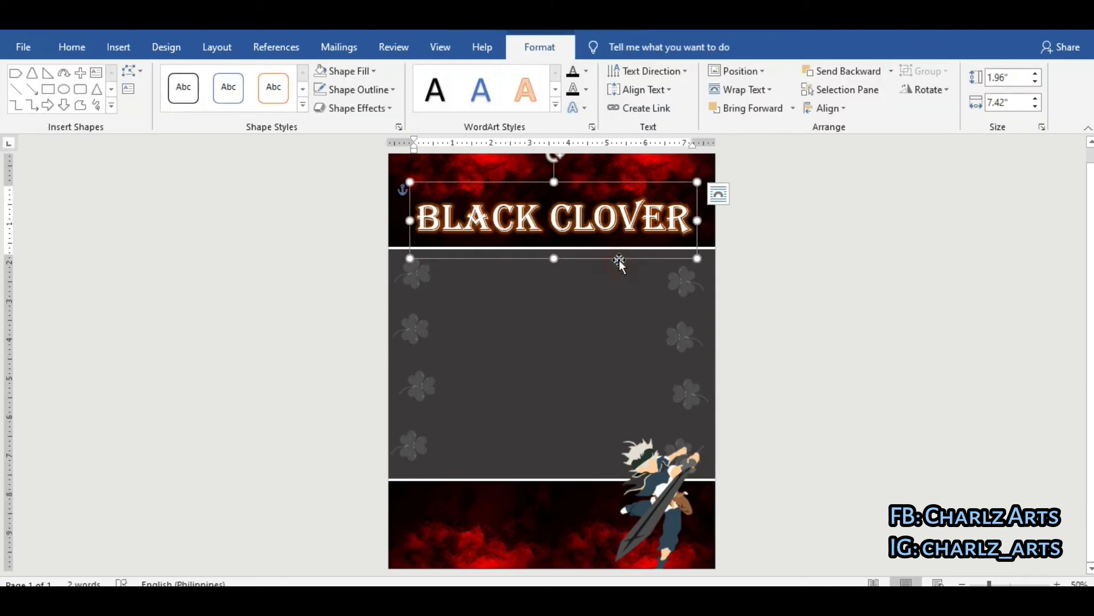
{"action": "key", "text": "Up"}
{"action": "key", "text": "Up"}
{"action": "key", "text": "Up"}
{"action": "key", "text": "Up"}
{"action": "key", "text": "Up"}
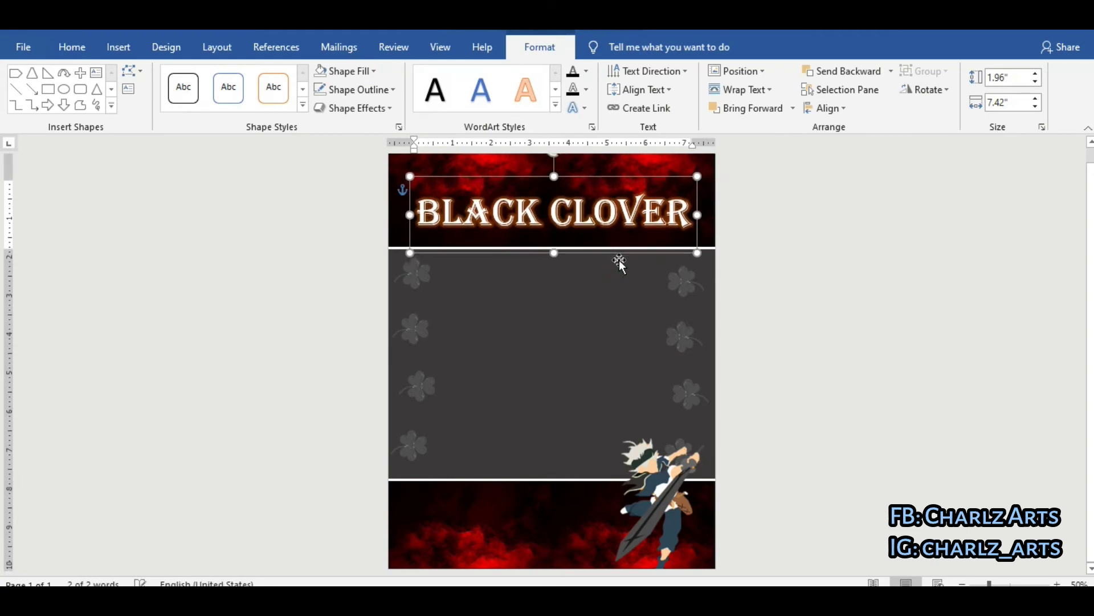
{"action": "key", "text": "Up"}
{"action": "key", "text": "Up"}
{"action": "key", "text": "Up"}
{"action": "key", "text": "Up"}
{"action": "key", "text": "Up"}
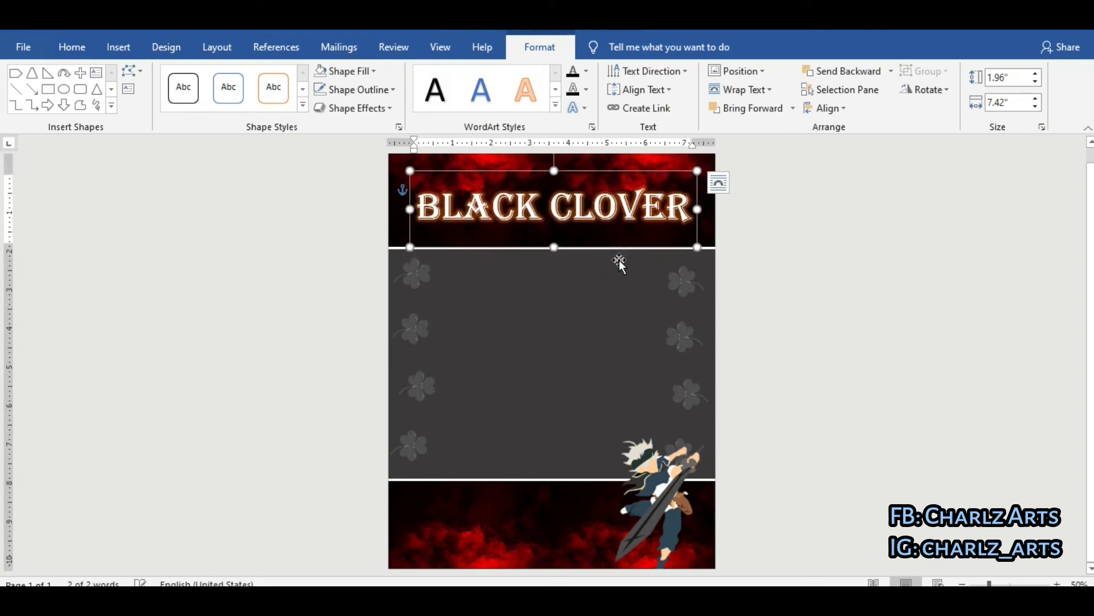
{"action": "left_click", "coordinate": [796, 266]}
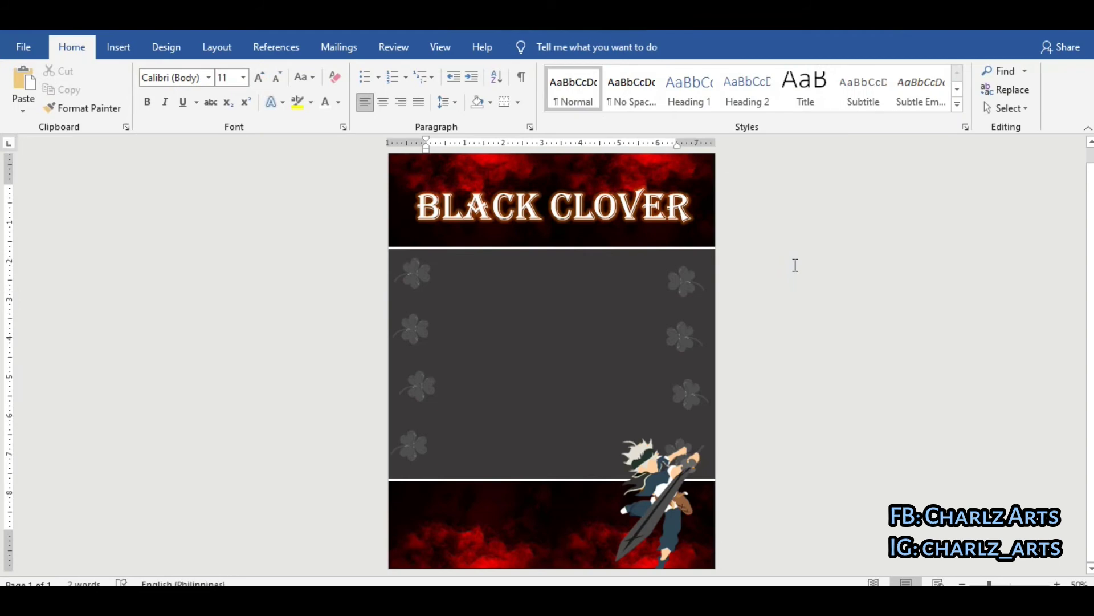
Pick the rectangle from the Insert Shapes gallery
{"action": "left_click", "coordinate": [118, 47]}
{"action": "left_click", "coordinate": [209, 71]}
{"action": "left_click", "coordinate": [318, 108]}
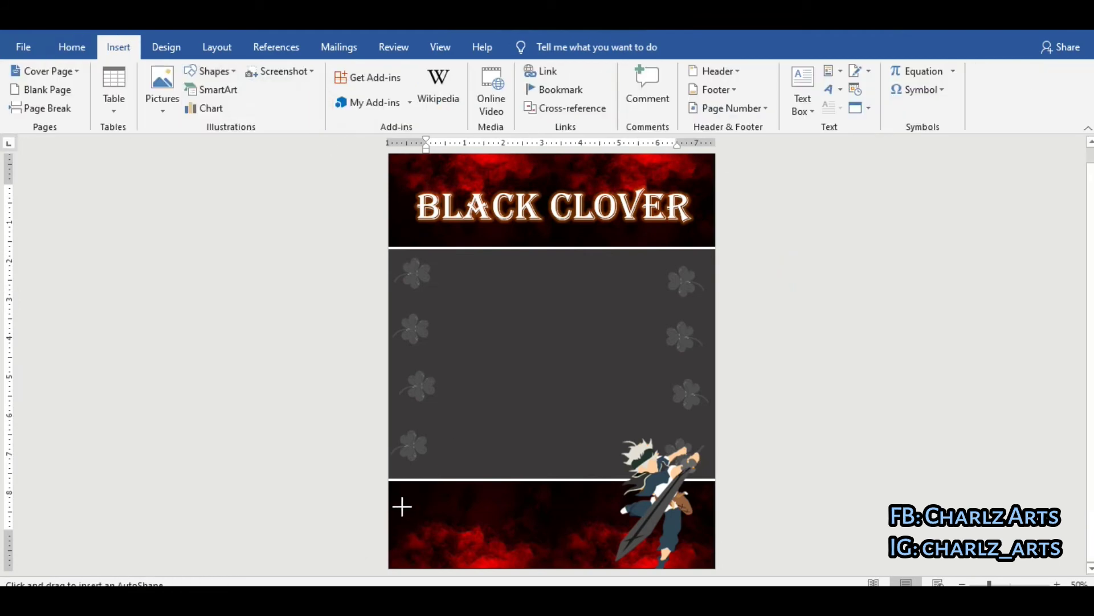
Draw a 0.83" by 4.73" rectangle in the bottom band with black fill and white outline
{"action": "left_click_drag", "start_coordinate": [401, 507], "coordinate": [586, 539]}
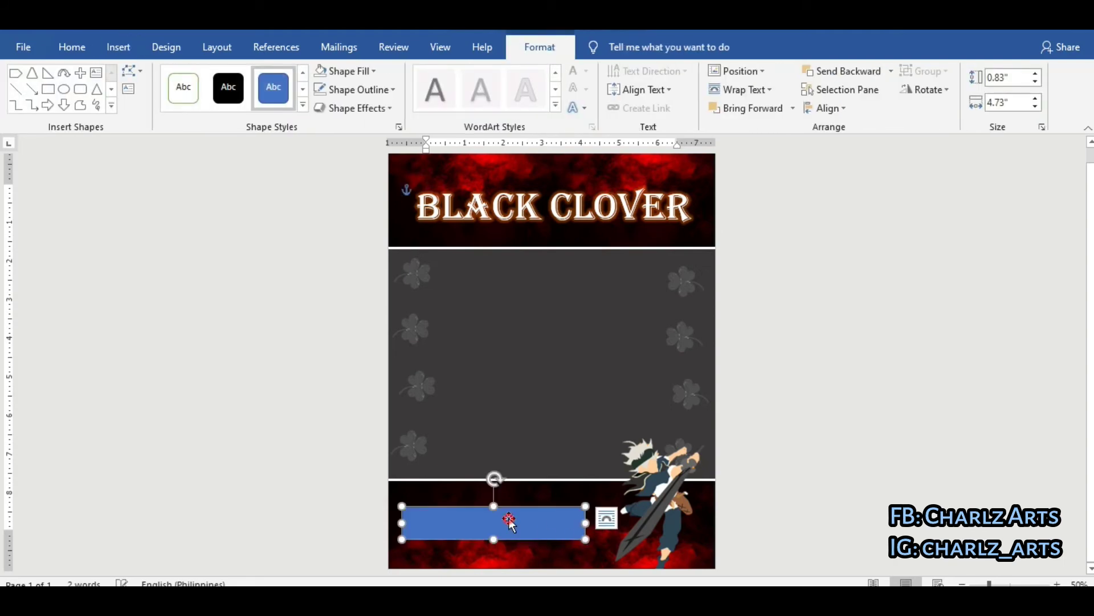
{"action": "left_click_drag", "start_coordinate": [508, 520], "coordinate": [514, 518]}
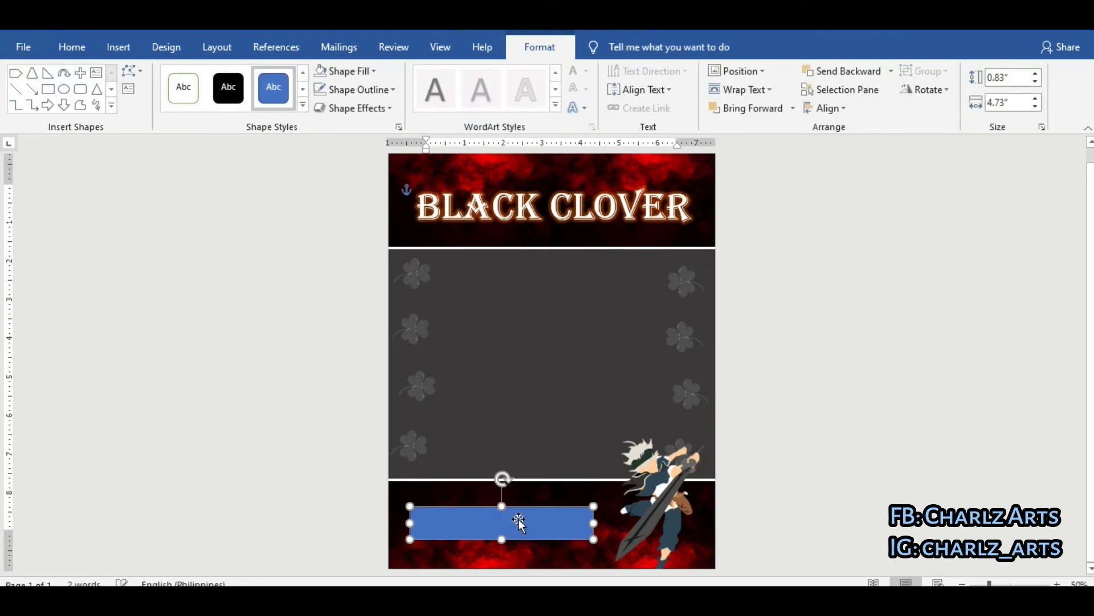
{"action": "left_click", "coordinate": [349, 72]}
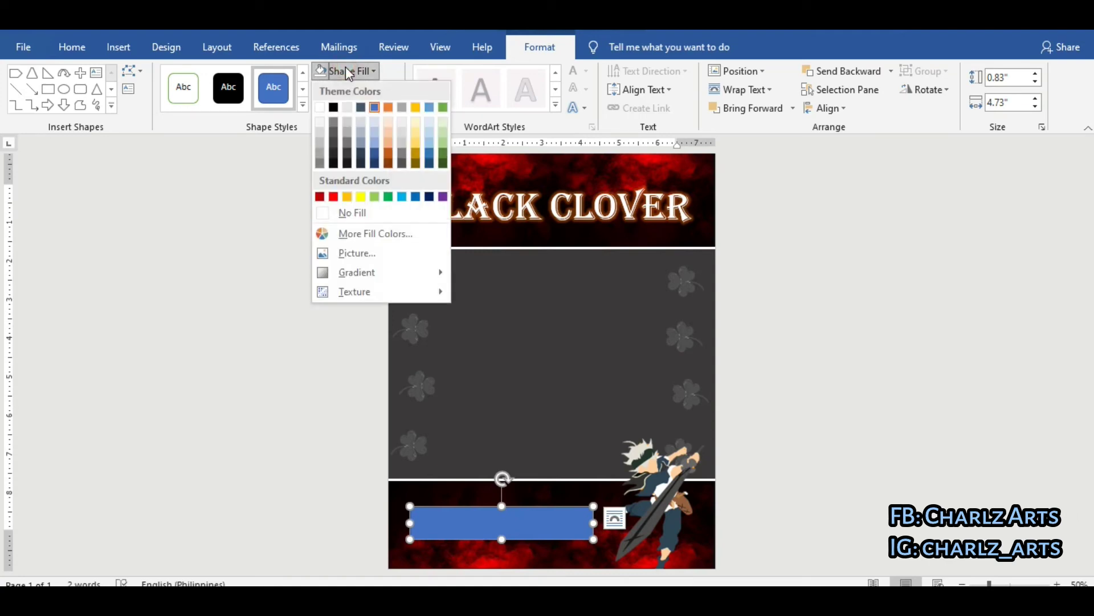
{"action": "left_click", "coordinate": [334, 108]}
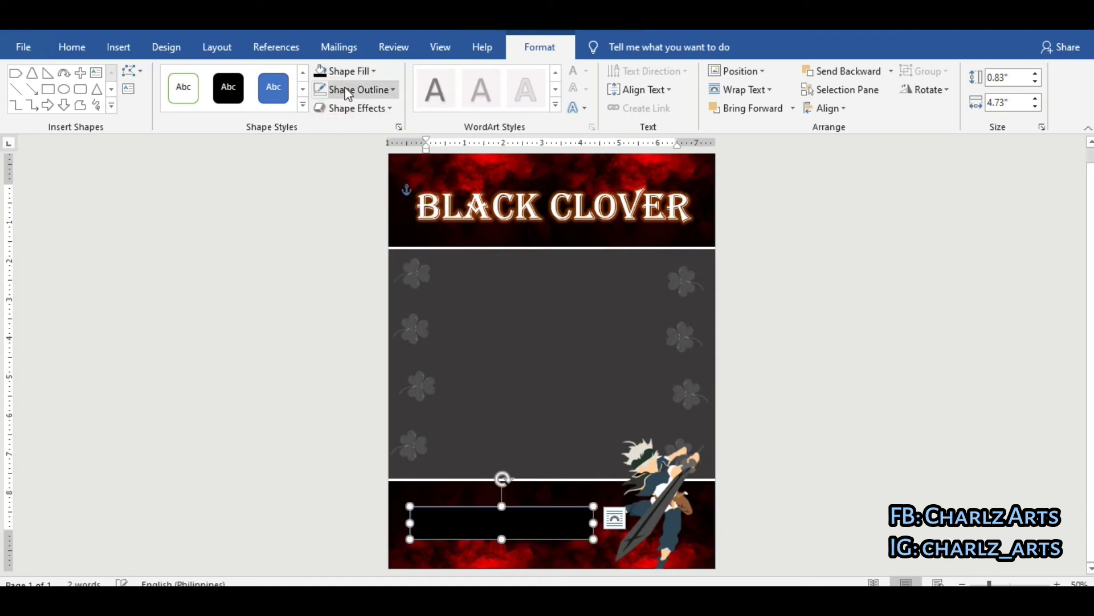
{"action": "left_click", "coordinate": [342, 90]}
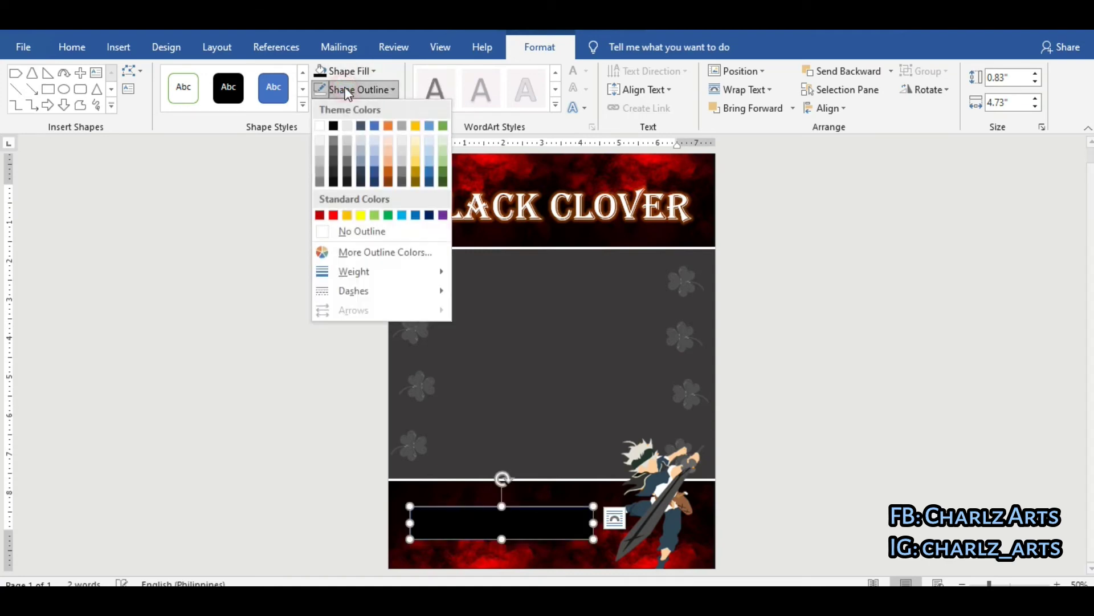
{"action": "left_click", "coordinate": [320, 125]}
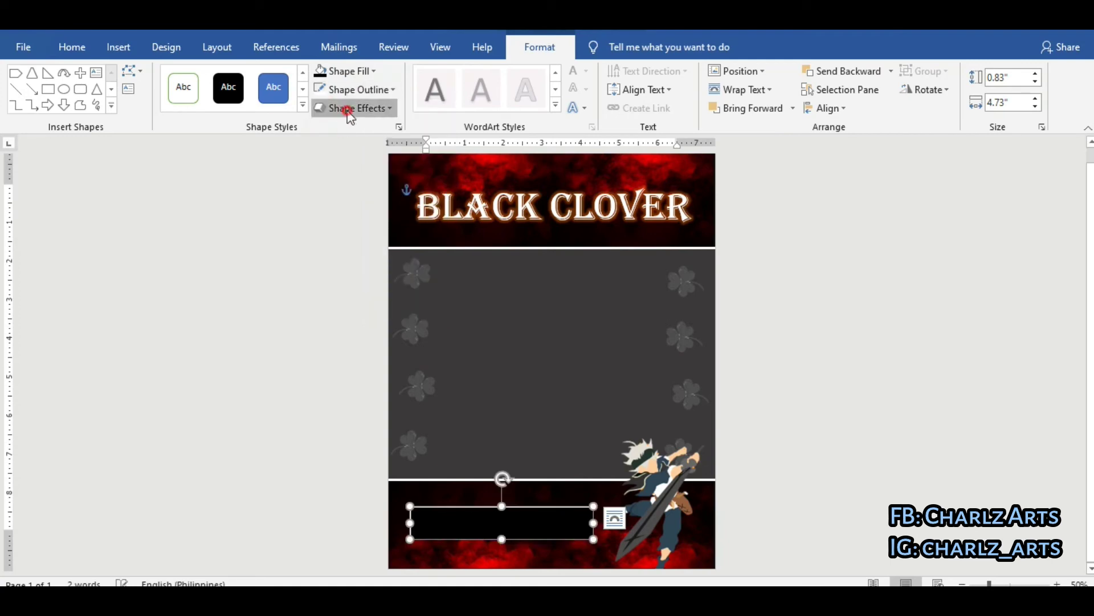
Give the bottom rectangle an orange glow
{"action": "left_click", "coordinate": [345, 108]}
{"action": "mouse_move", "coordinate": [361, 246]}
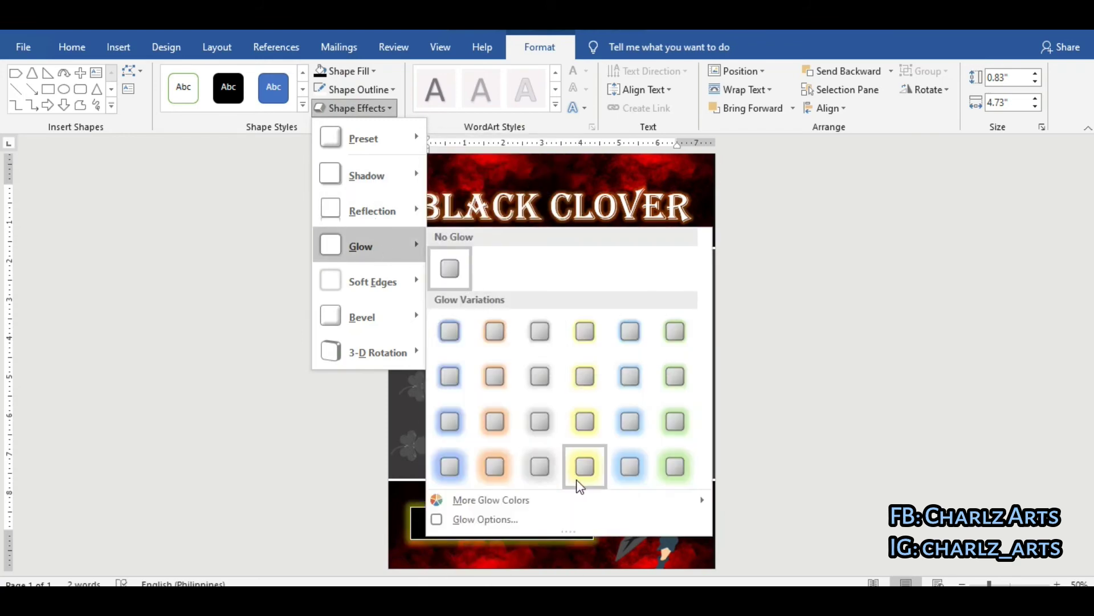
{"action": "left_click", "coordinate": [505, 470]}
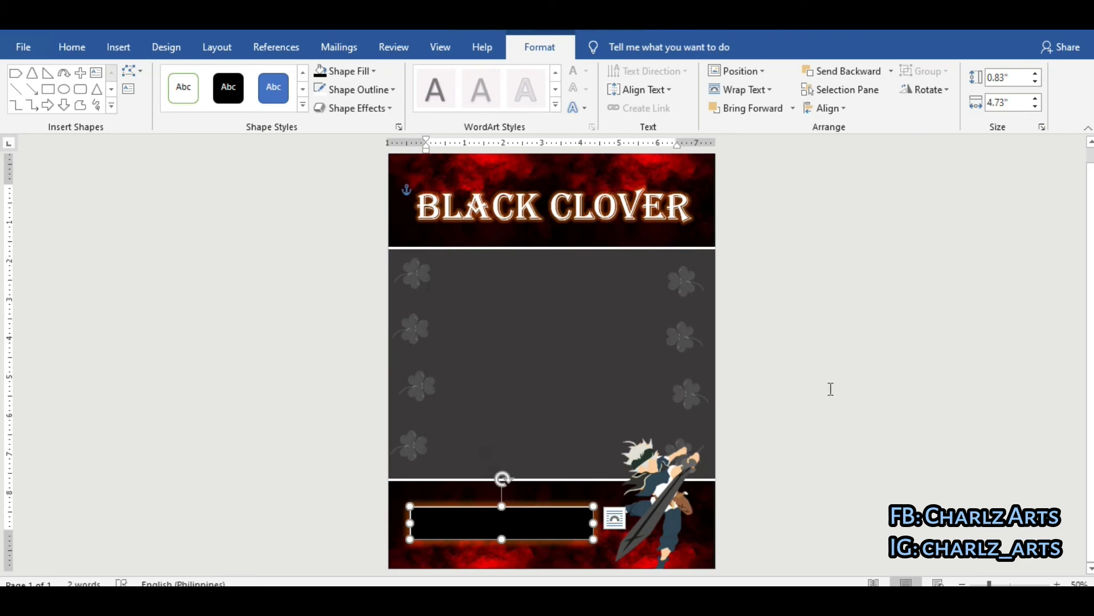
{"action": "left_click", "coordinate": [830, 387]}
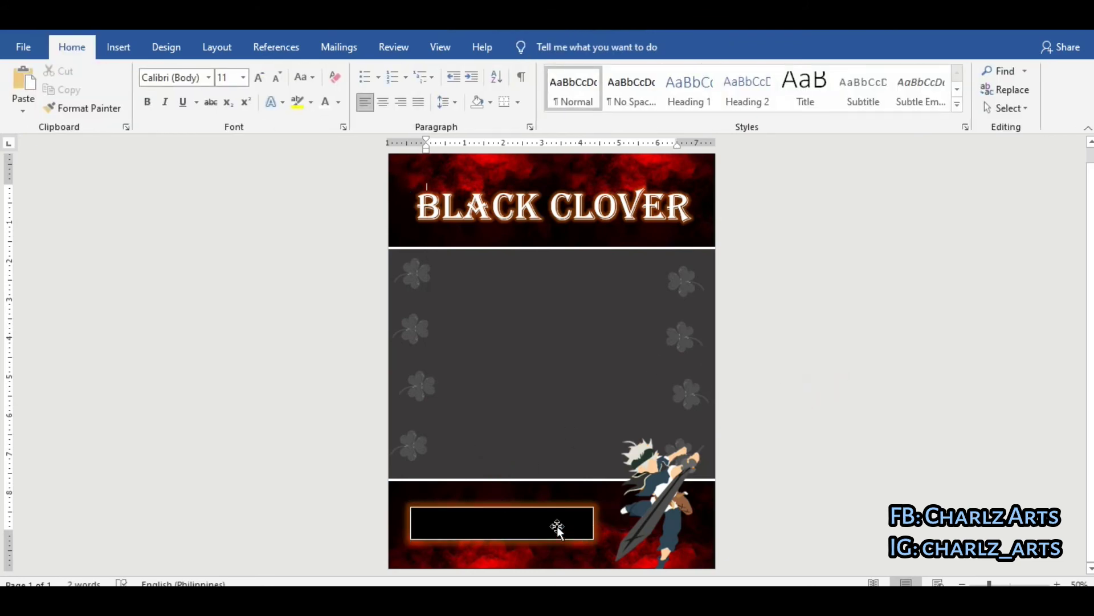
Fill the box with a near-black shade and change its glow to red
{"action": "left_click", "coordinate": [527, 532]}
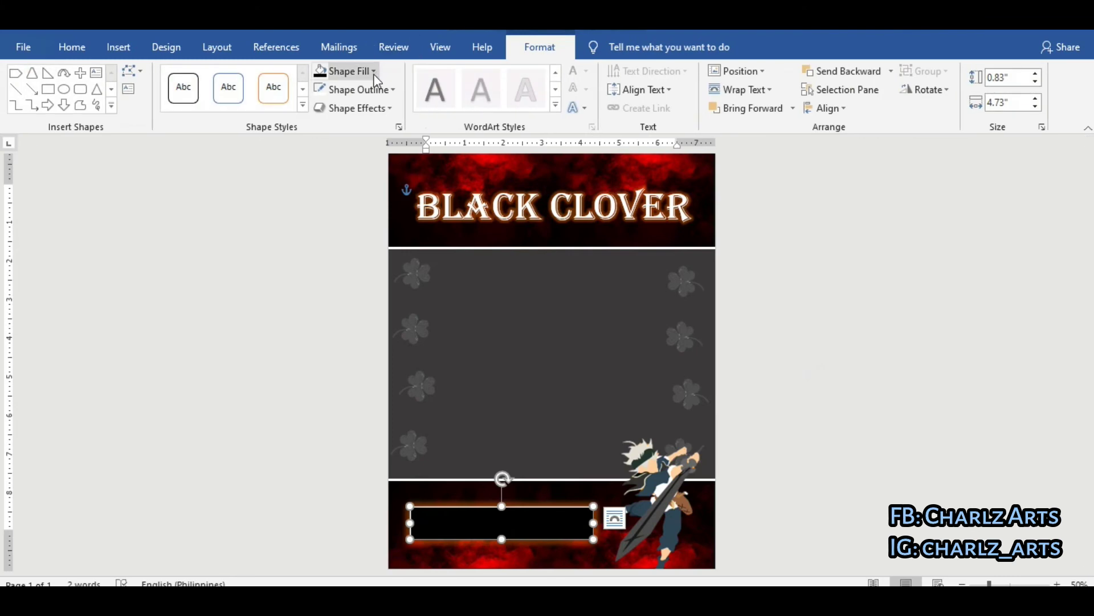
{"action": "left_click", "coordinate": [374, 72]}
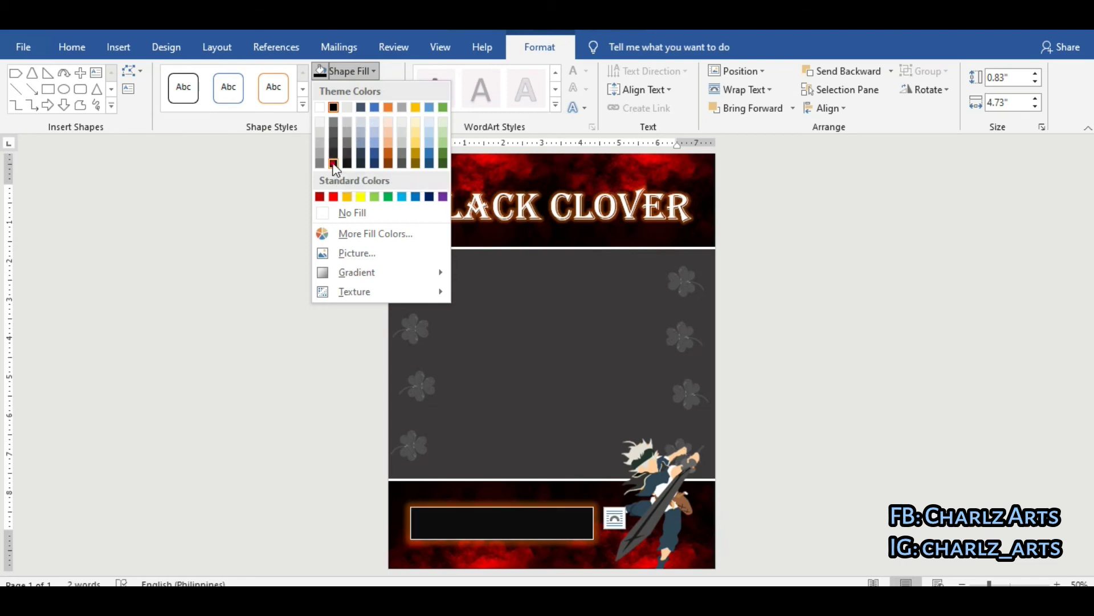
{"action": "left_click", "coordinate": [334, 163]}
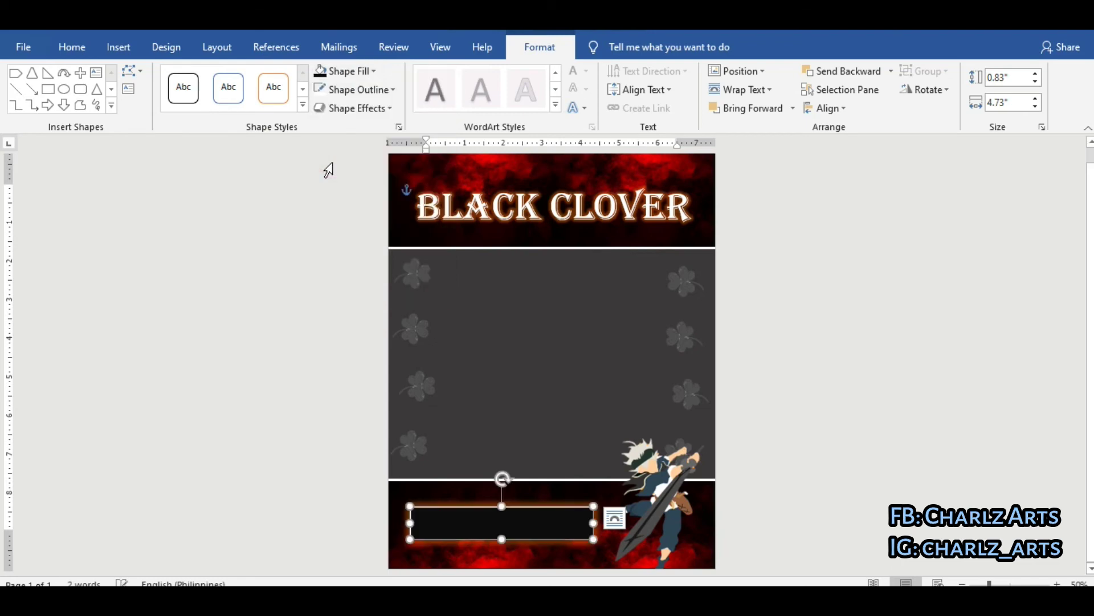
{"action": "left_click", "coordinate": [376, 108]}
{"action": "mouse_move", "coordinate": [364, 246]}
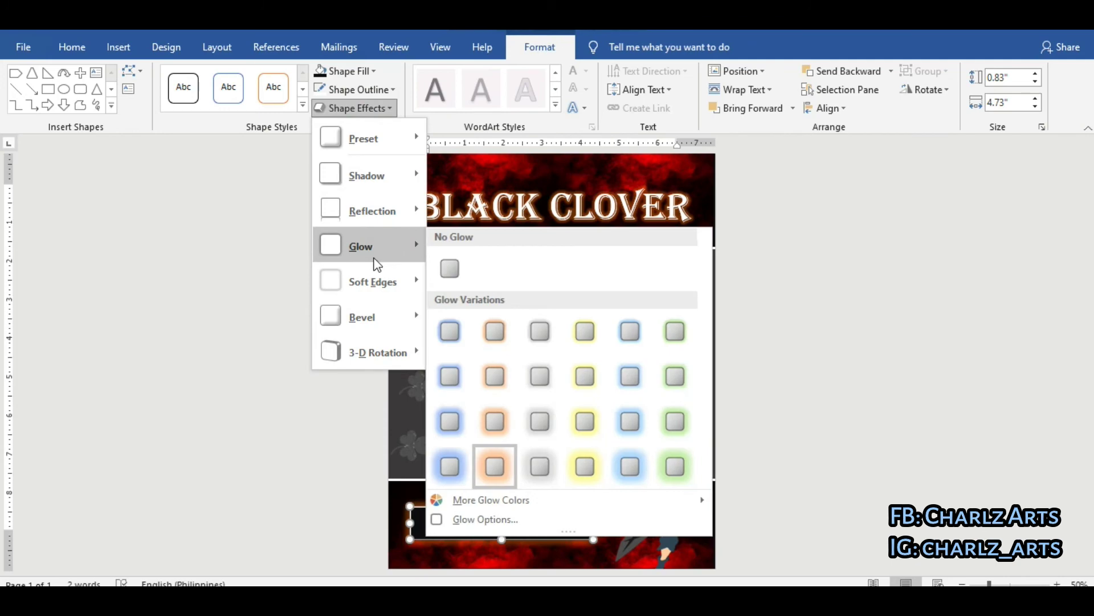
{"action": "mouse_move", "coordinate": [492, 500]}
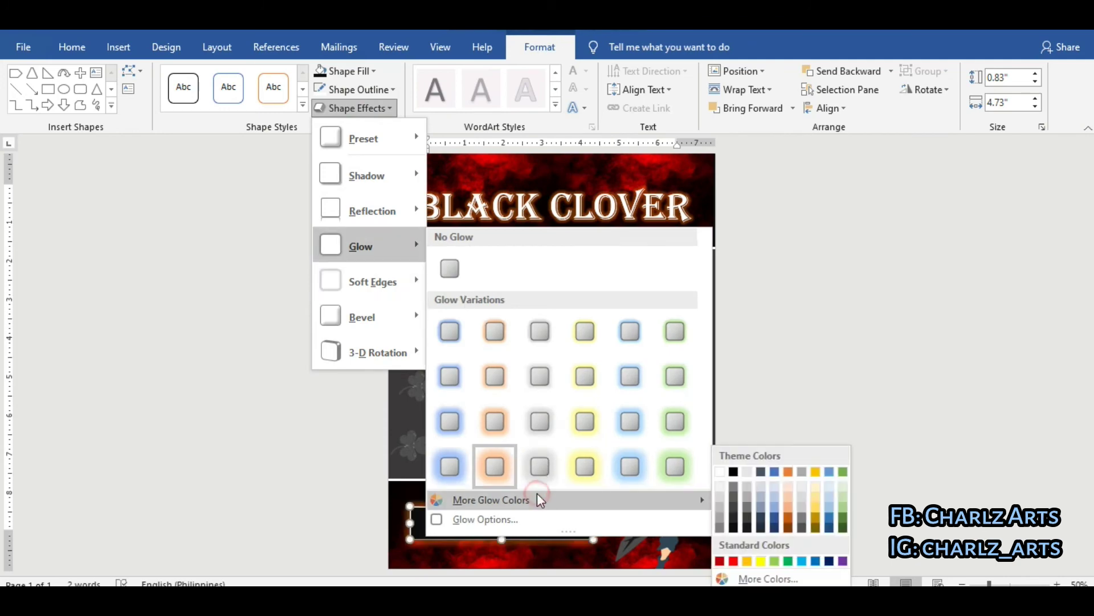
{"action": "left_click", "coordinate": [734, 561]}
{"action": "left_click", "coordinate": [782, 403]}
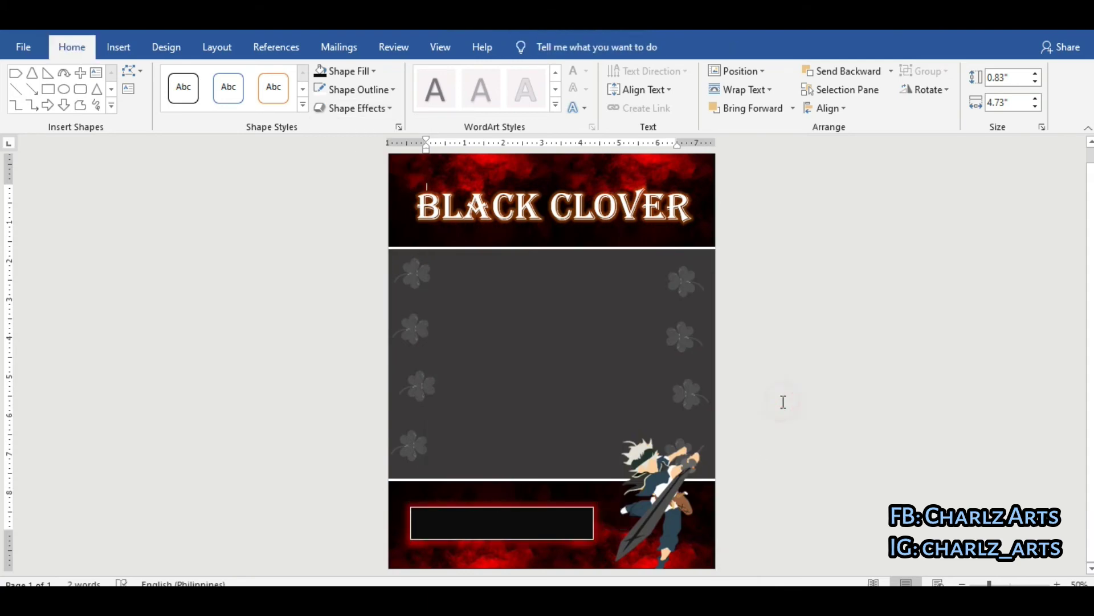
Draw a text box over the lower black box and set it to No Fill
{"action": "left_click", "coordinate": [117, 49]}
{"action": "left_click", "coordinate": [222, 80]}
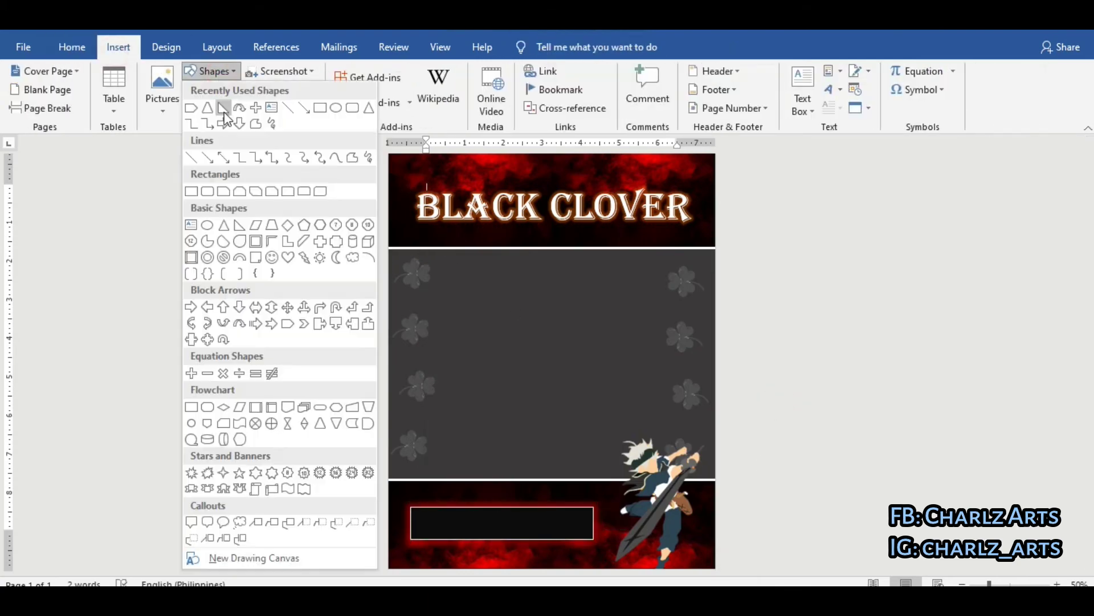
{"action": "left_click", "coordinate": [272, 107]}
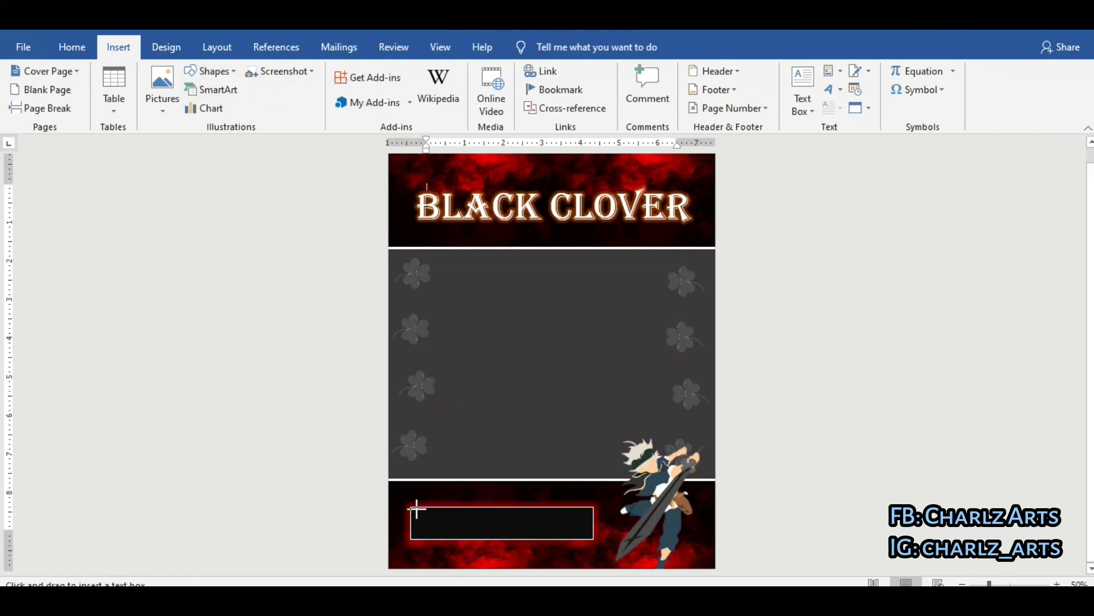
{"action": "left_click_drag", "start_coordinate": [413, 507], "coordinate": [590, 538]}
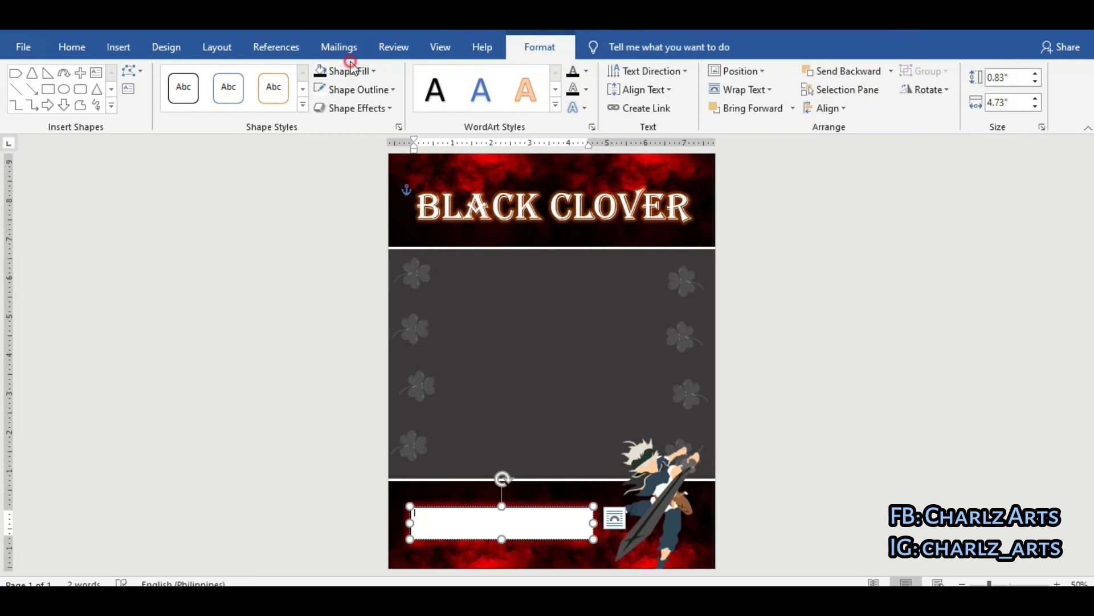
{"action": "left_click", "coordinate": [358, 71]}
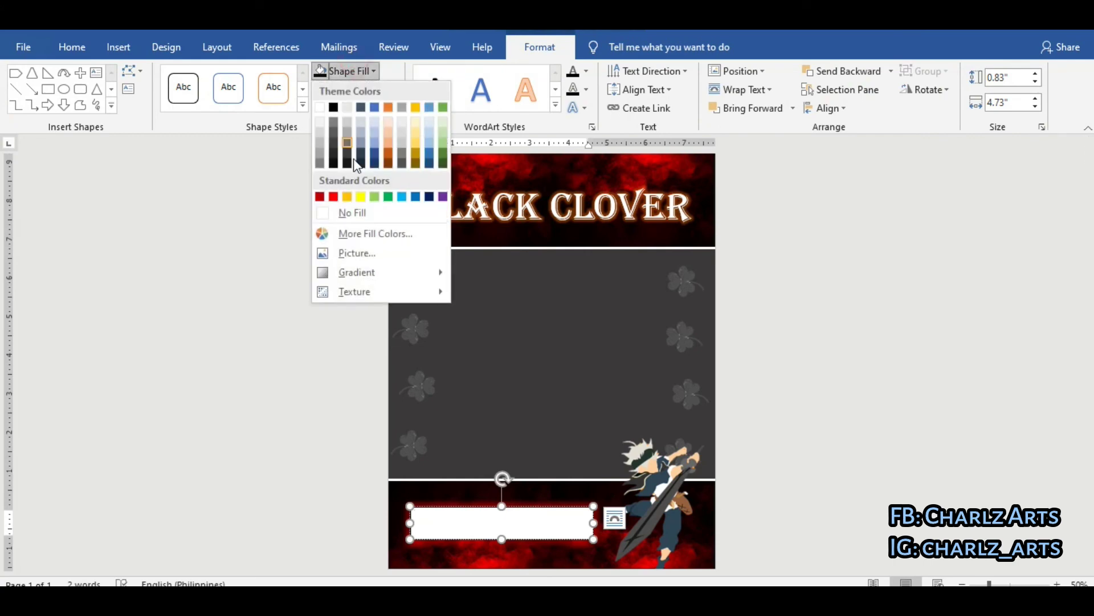
{"action": "left_click", "coordinate": [378, 213]}
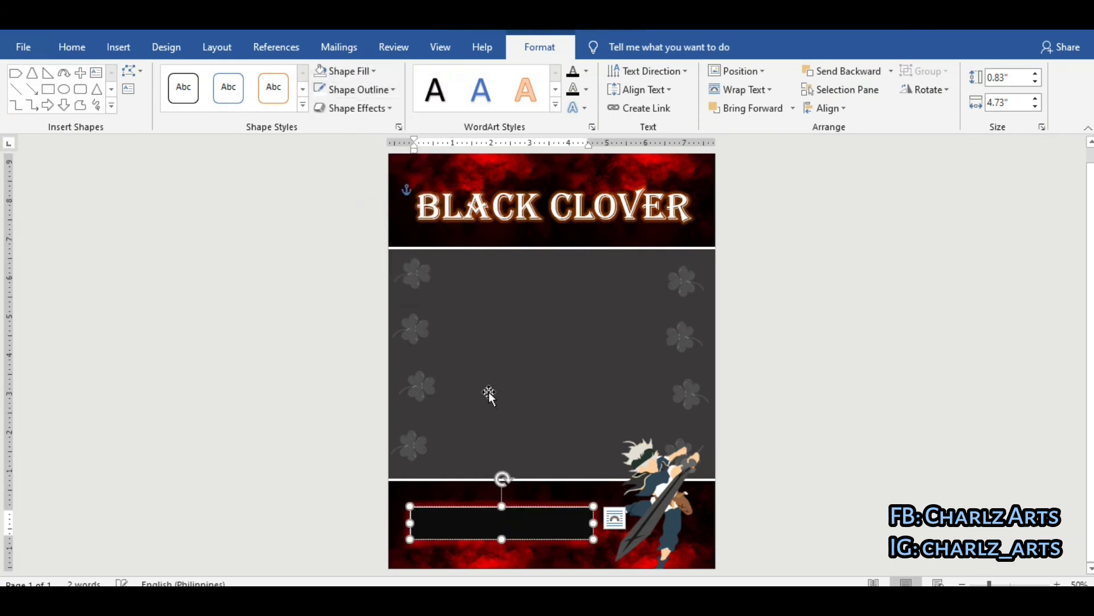
Format the Name: and Section: labels in white Abadi at 16 pt
{"action": "left_click", "coordinate": [330, 107]}
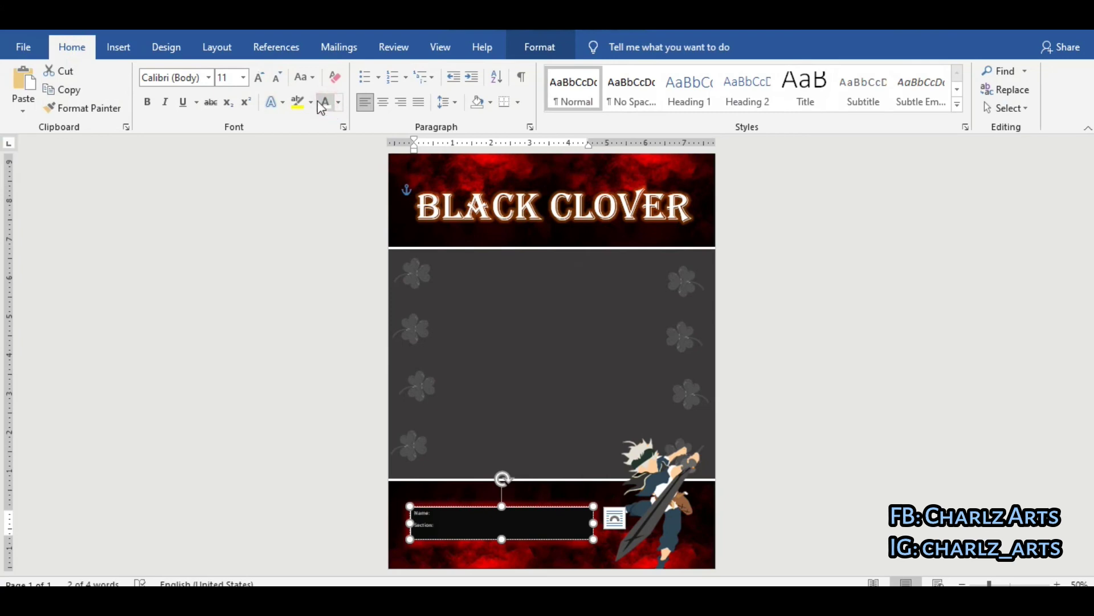
{"action": "left_click", "coordinate": [259, 78]}
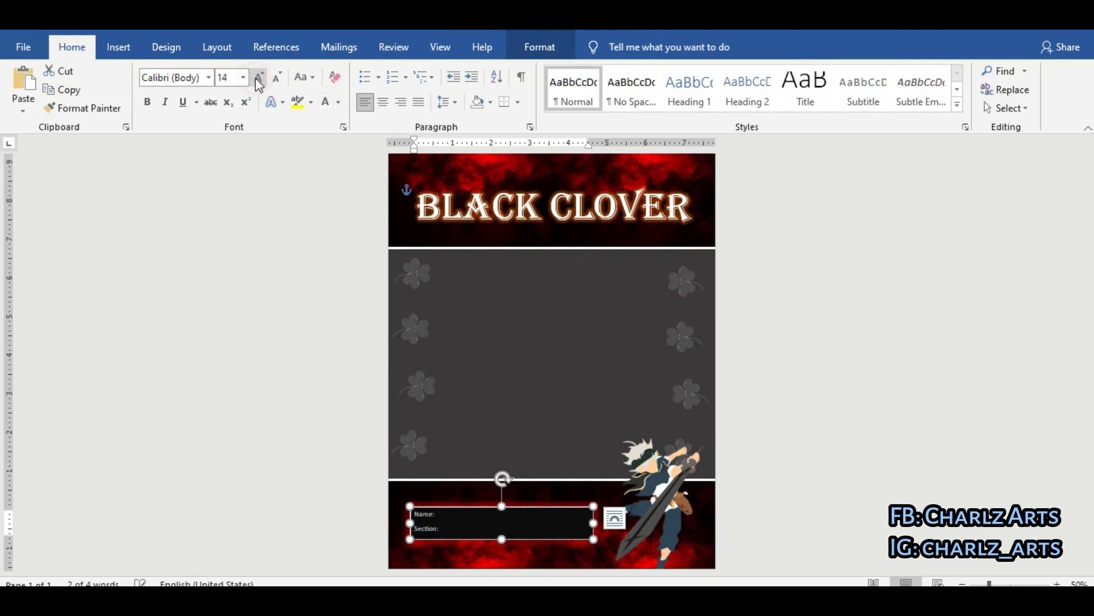
{"action": "left_click", "coordinate": [208, 78]}
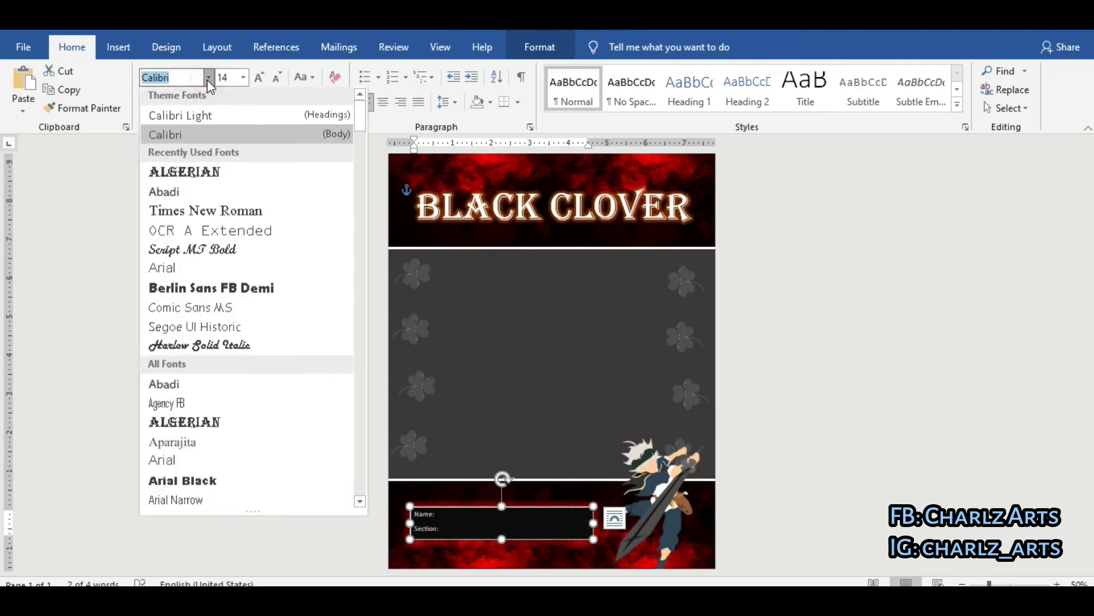
{"action": "left_click", "coordinate": [205, 192]}
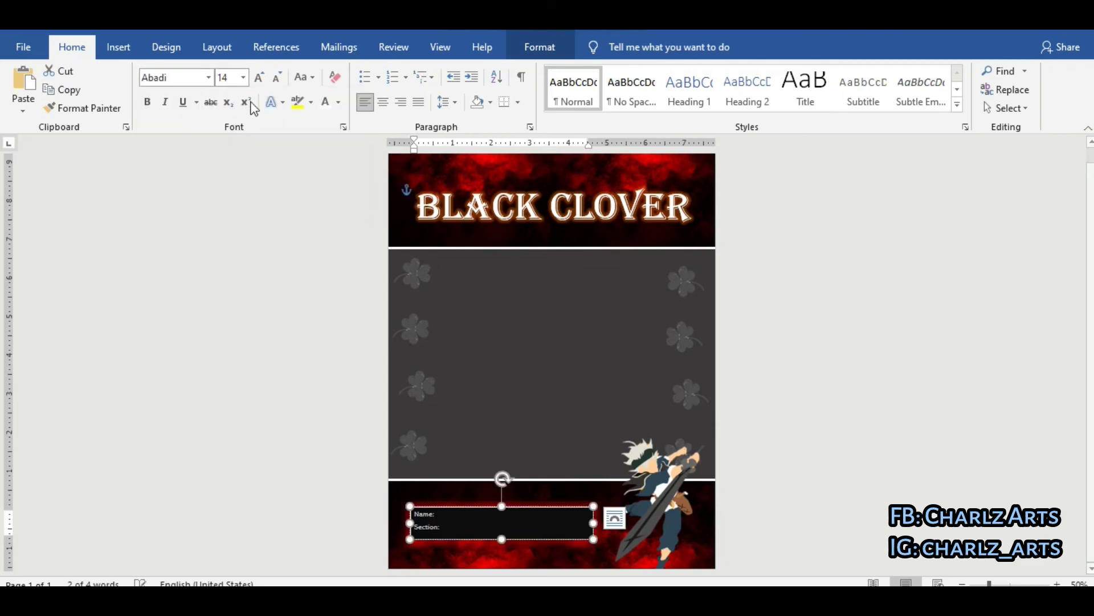
{"action": "left_click", "coordinate": [259, 77]}
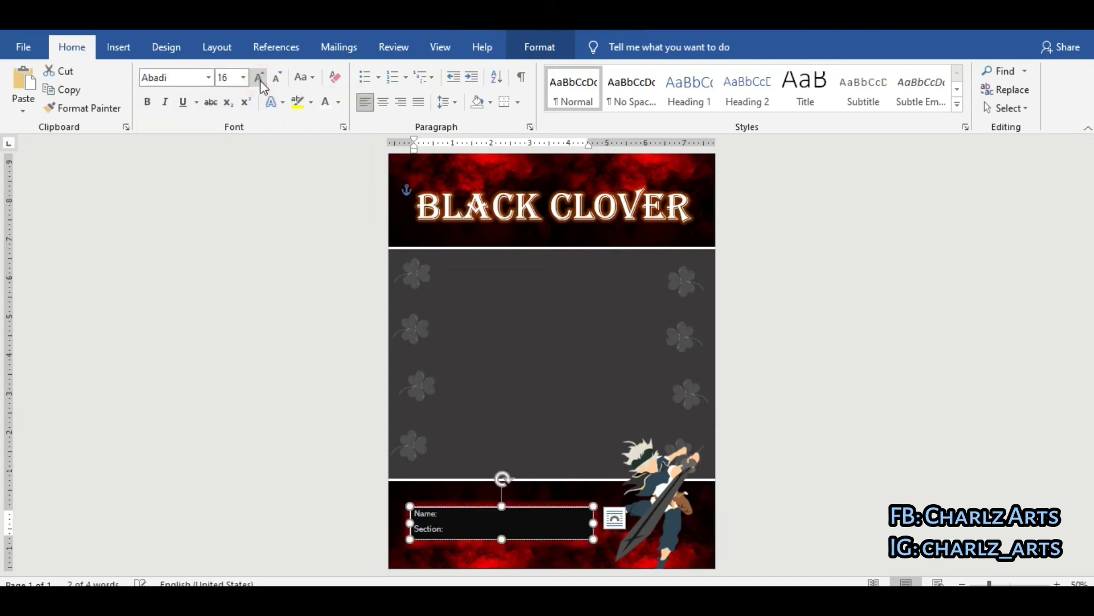
{"action": "left_click", "coordinate": [815, 293]}
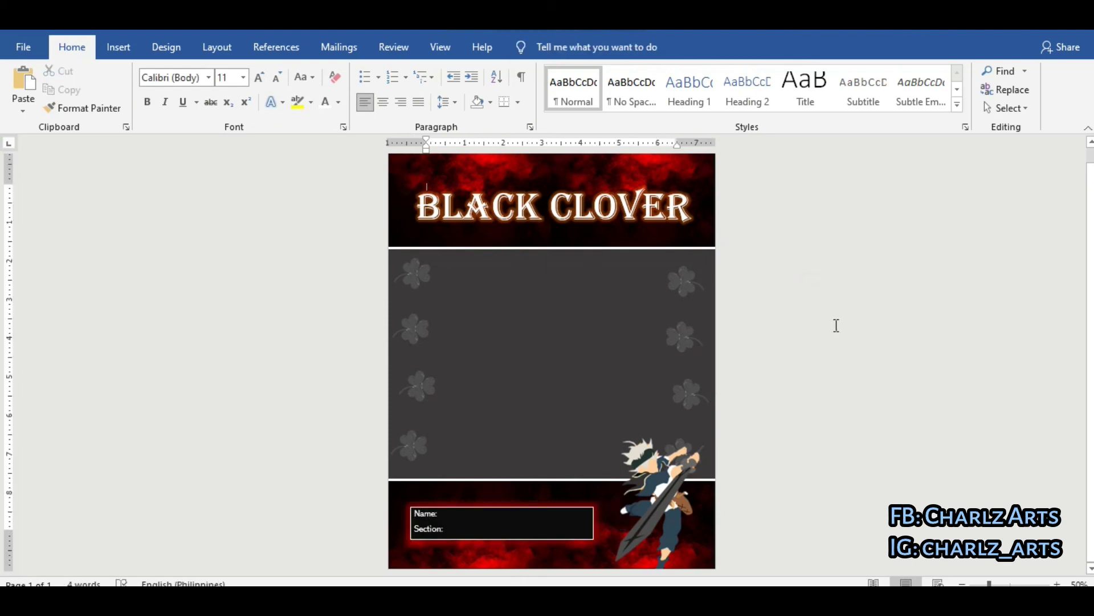
Draw a rectangle over the grey middle panel and send it behind the anime character
{"action": "left_click", "coordinate": [118, 47]}
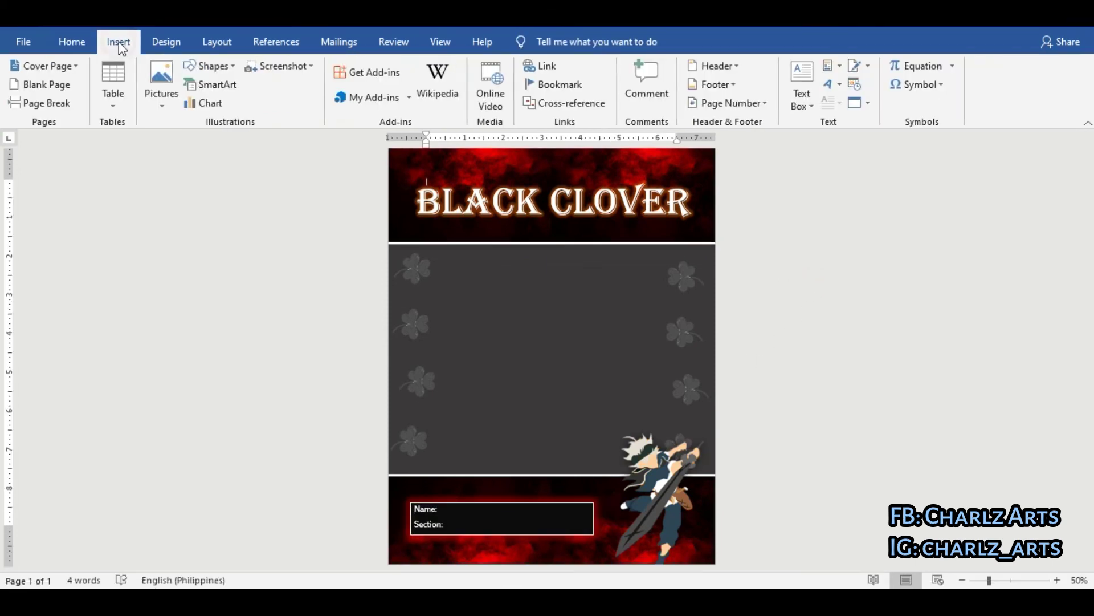
{"action": "left_click", "coordinate": [203, 64]}
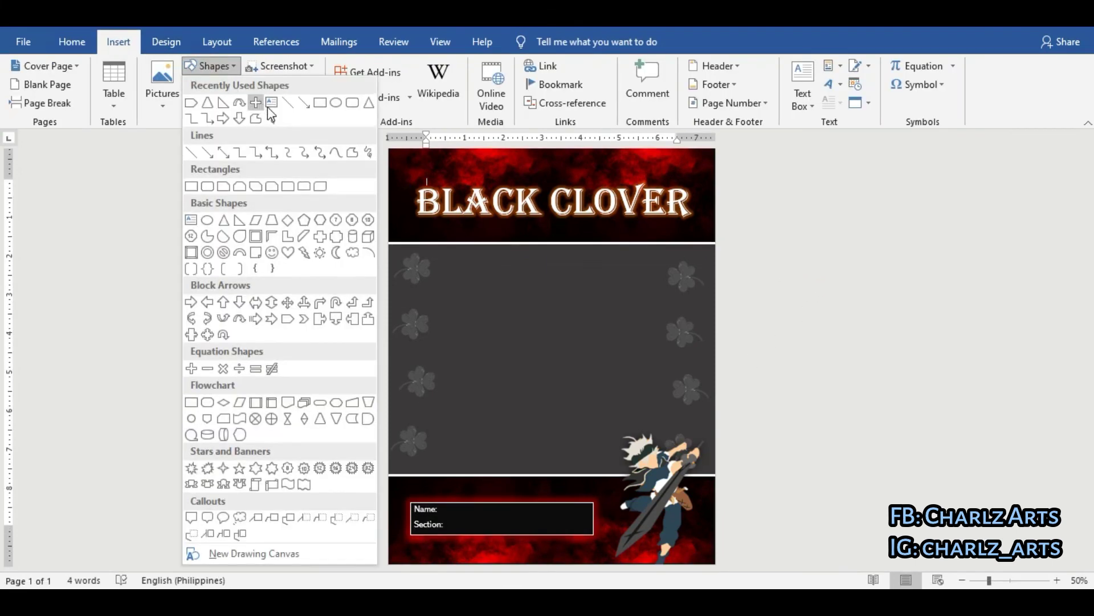
{"action": "left_click", "coordinate": [319, 103]}
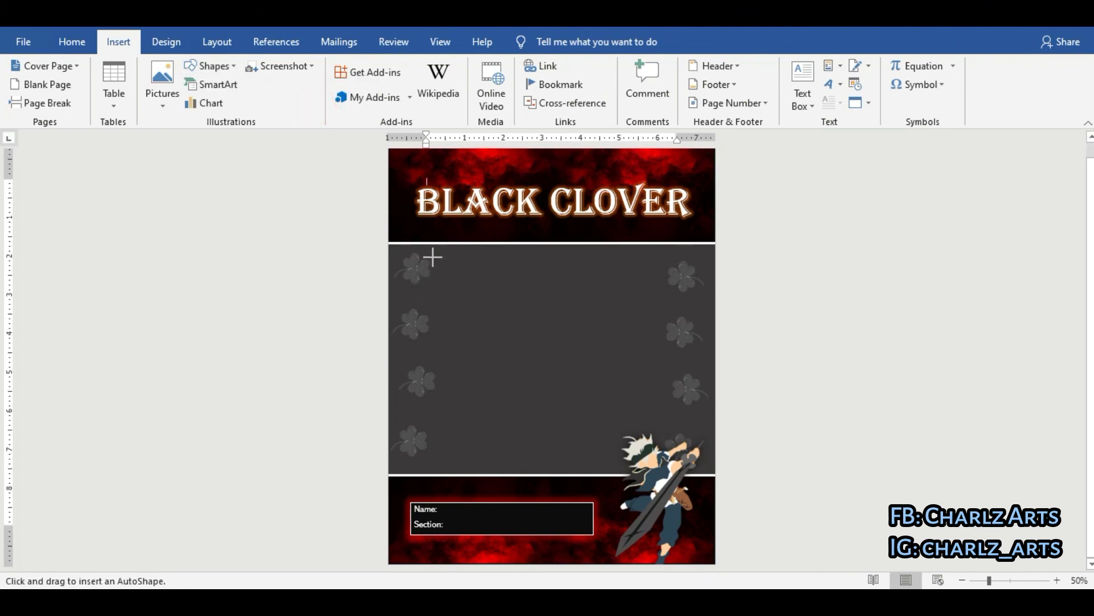
{"action": "left_click_drag", "start_coordinate": [433, 257], "coordinate": [662, 465]}
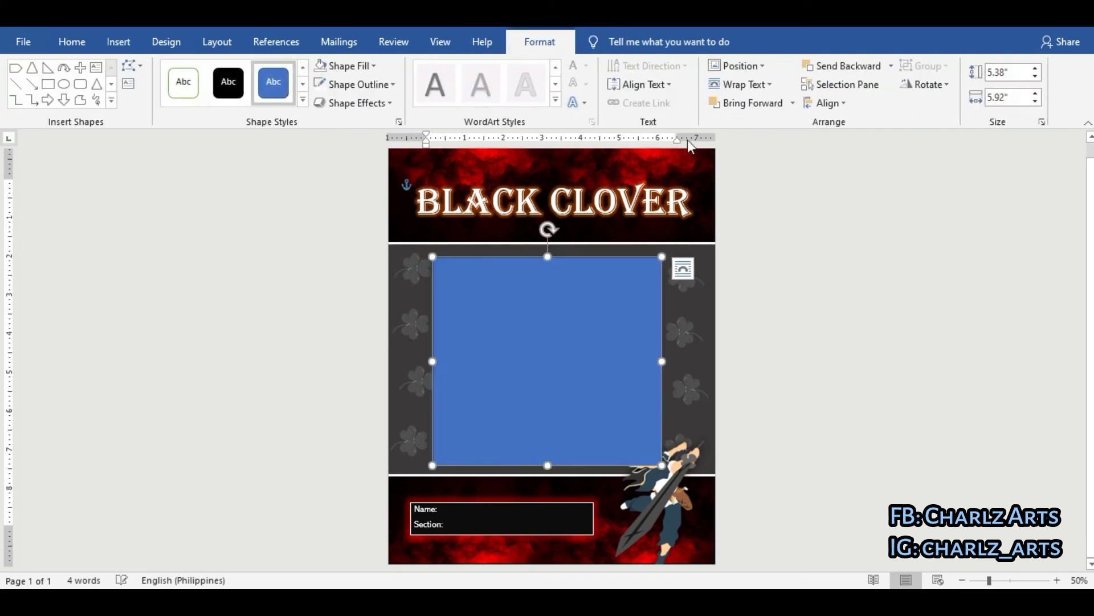
{"action": "left_click", "coordinate": [836, 68]}
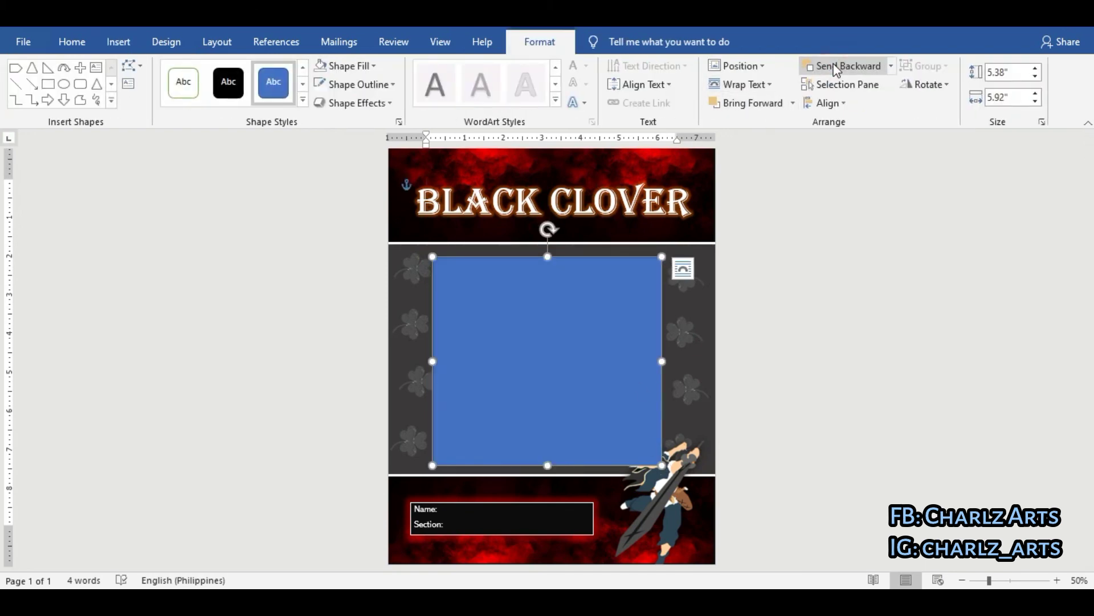
{"action": "left_click", "coordinate": [836, 69]}
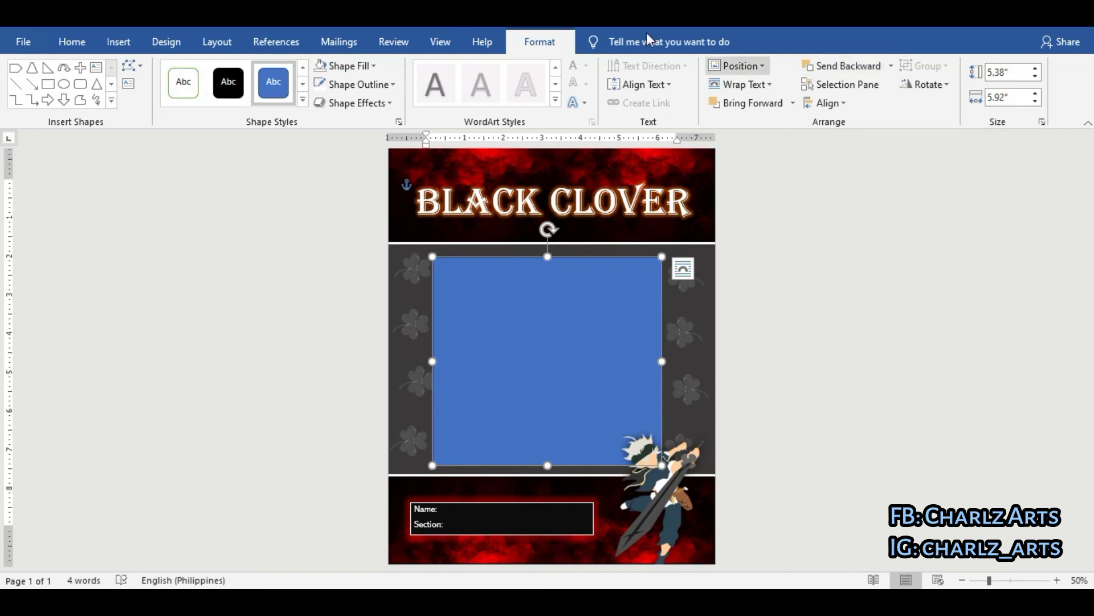
Set the rectangle to No Outline and bring up its fill colour options
{"action": "left_click", "coordinate": [373, 66]}
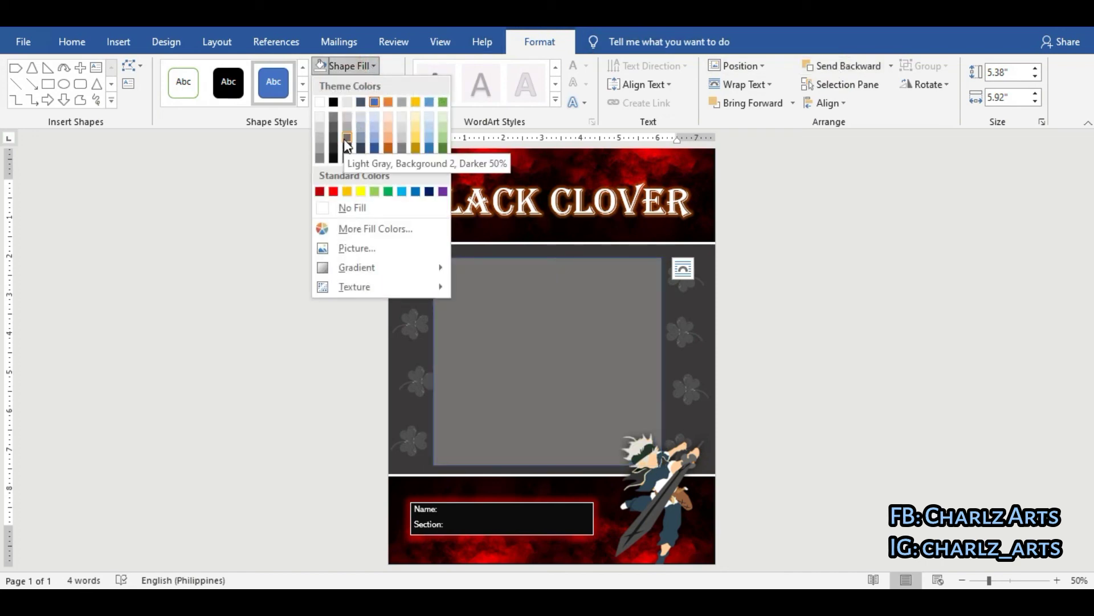
{"action": "left_click", "coordinate": [261, 203]}
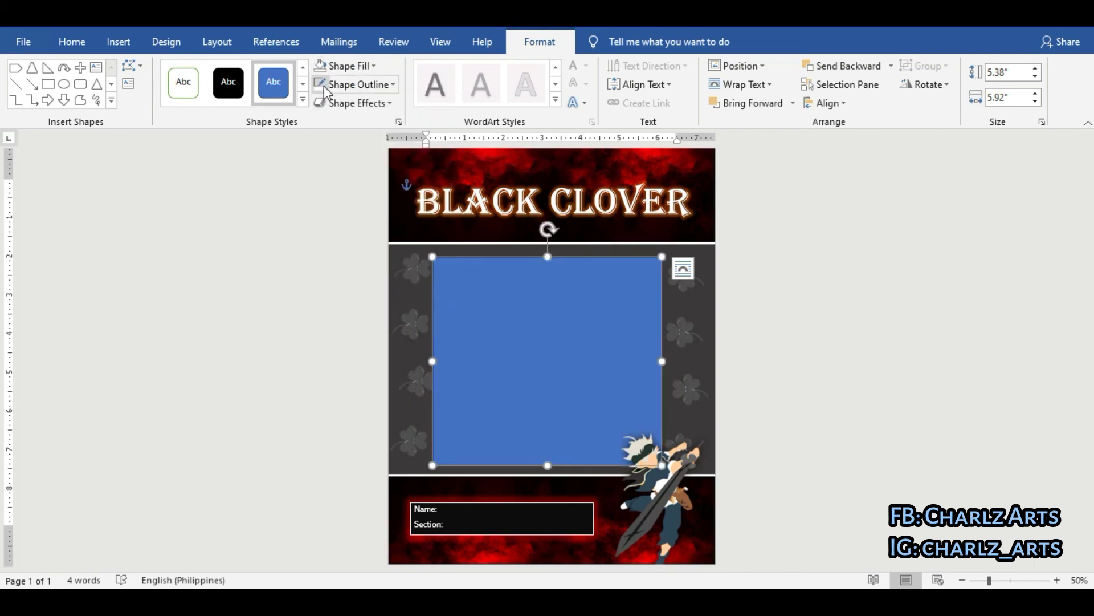
{"action": "left_click", "coordinate": [360, 64]}
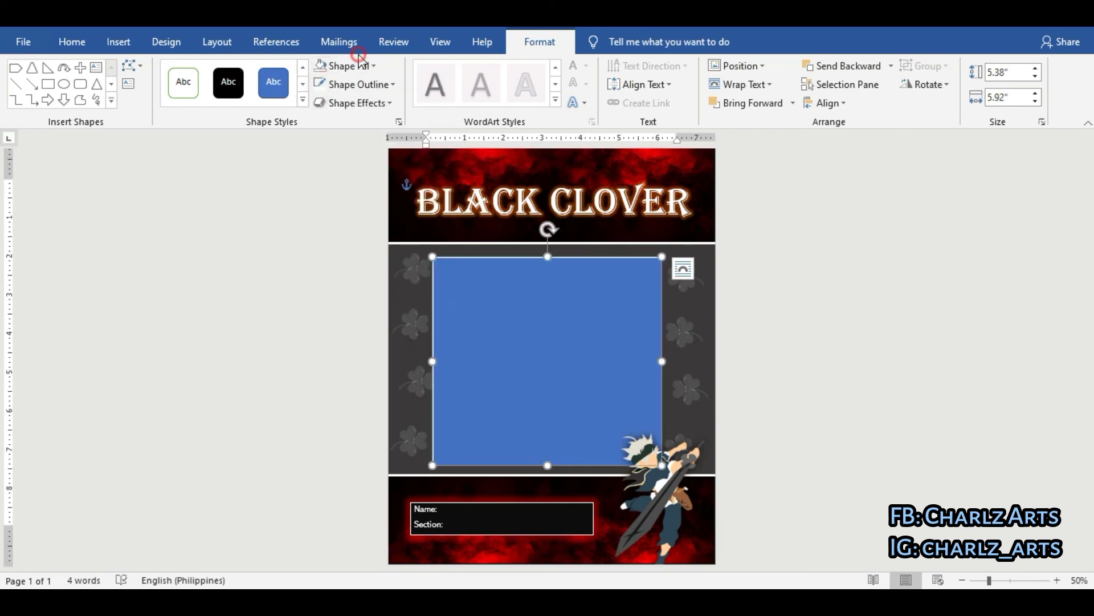
{"action": "left_click", "coordinate": [356, 85]}
{"action": "left_click", "coordinate": [361, 225]}
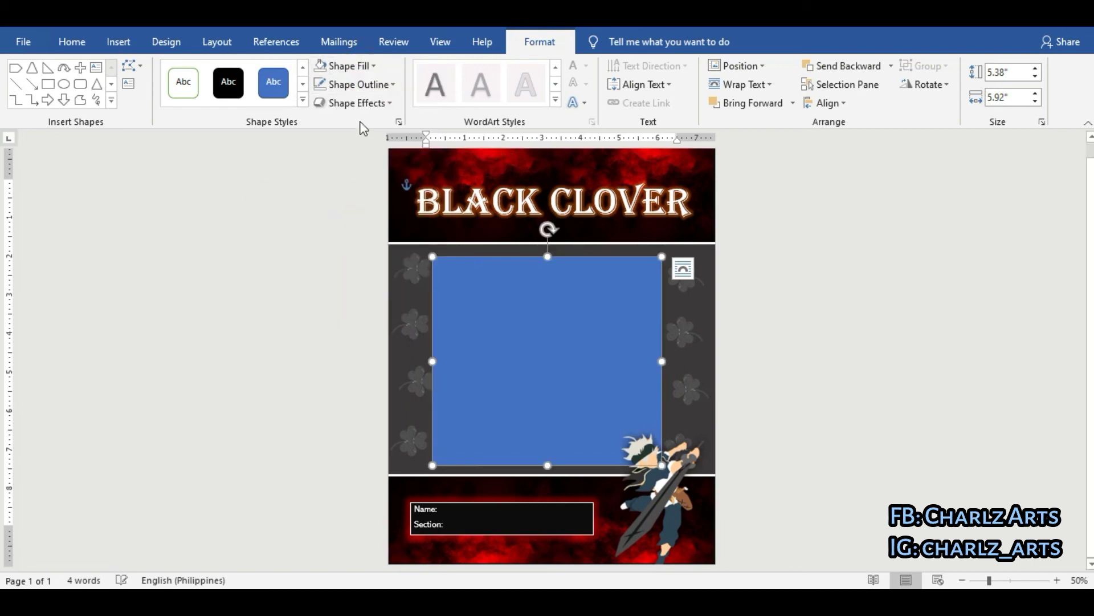
{"action": "left_click", "coordinate": [371, 66]}
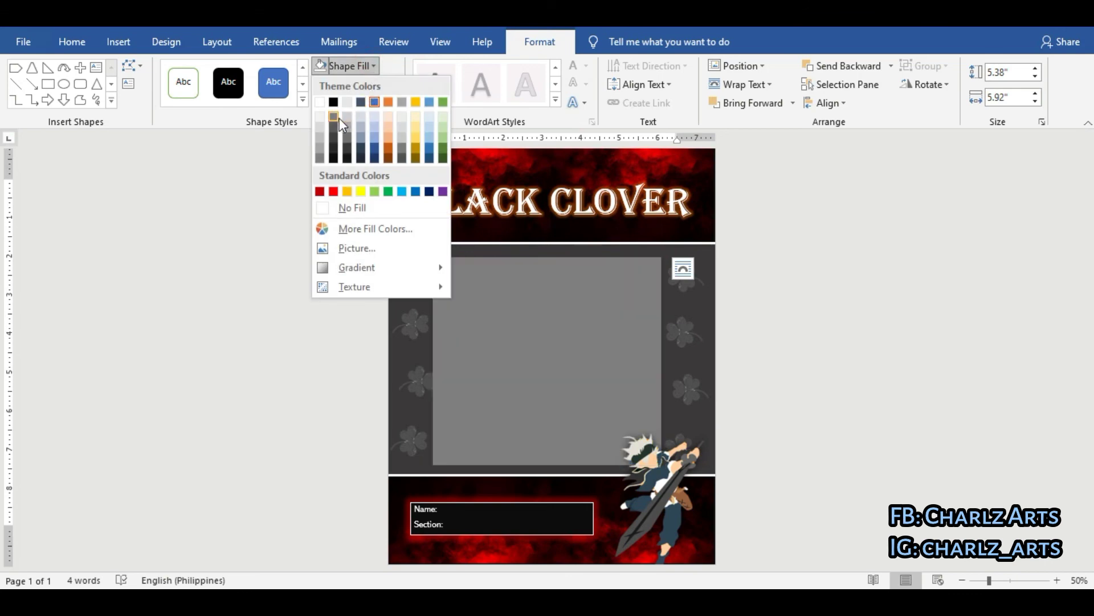
Fill the inner rectangle near-black and add clover-group copies down the left border
{"action": "left_click", "coordinate": [333, 161]}
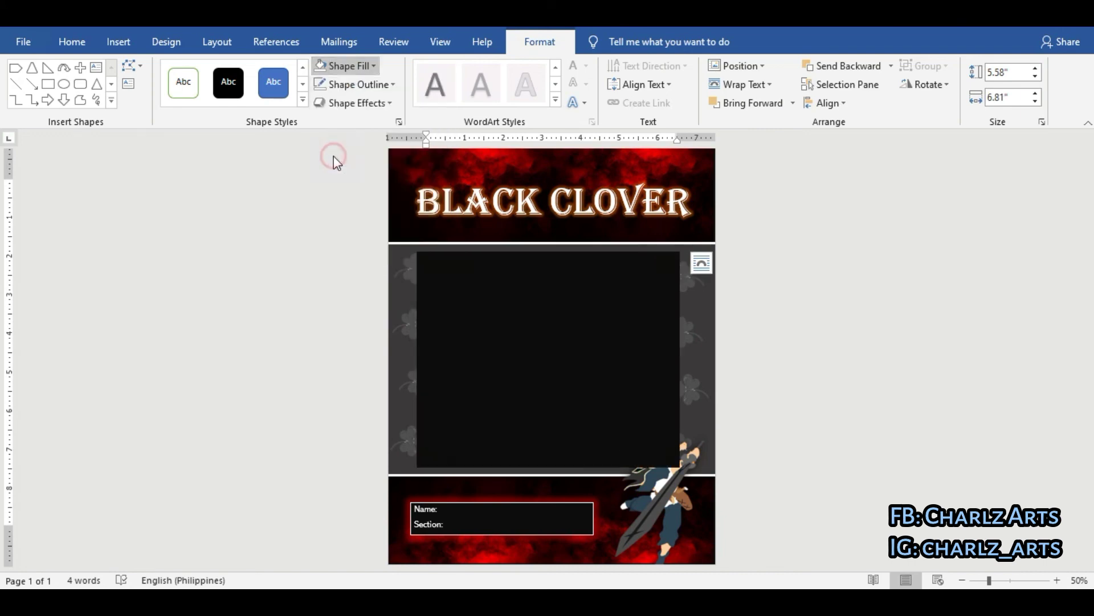
{"action": "left_click", "coordinate": [407, 276]}
{"action": "left_click_drag", "start_coordinate": [408, 276], "coordinate": [408, 383]}
{"action": "left_click_drag", "start_coordinate": [408, 435], "coordinate": [408, 440]}
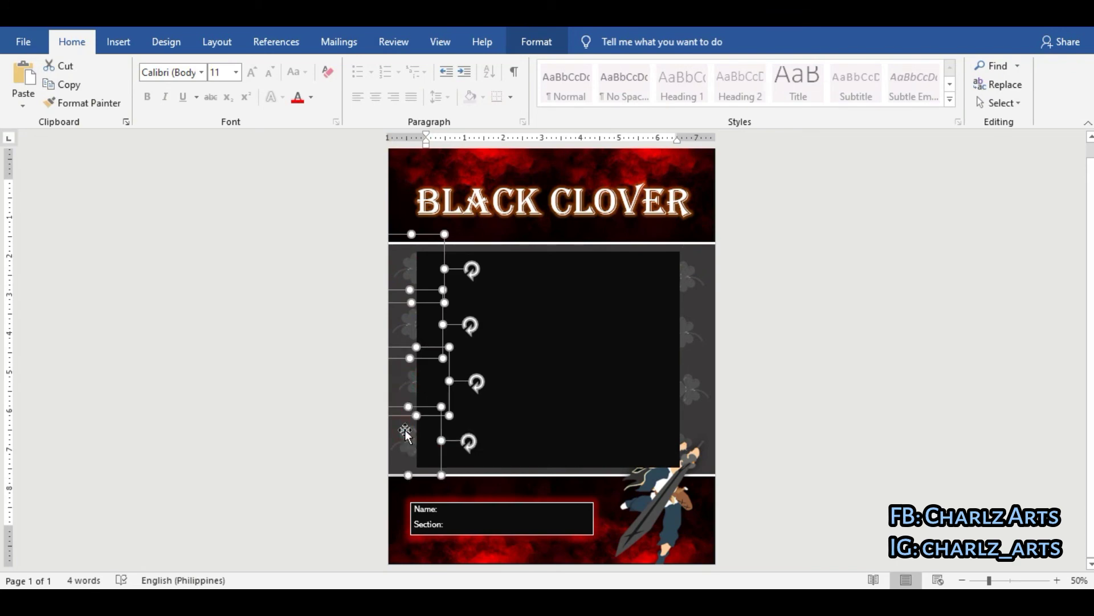
Send the black rectangle backward behind the right-side clovers and the character image
{"action": "left_click", "coordinate": [690, 281]}
{"action": "left_click", "coordinate": [691, 332], "text": "shift"}
{"action": "left_click", "coordinate": [692, 388], "text": "shift"}
{"action": "left_click", "coordinate": [696, 442], "text": "shift"}
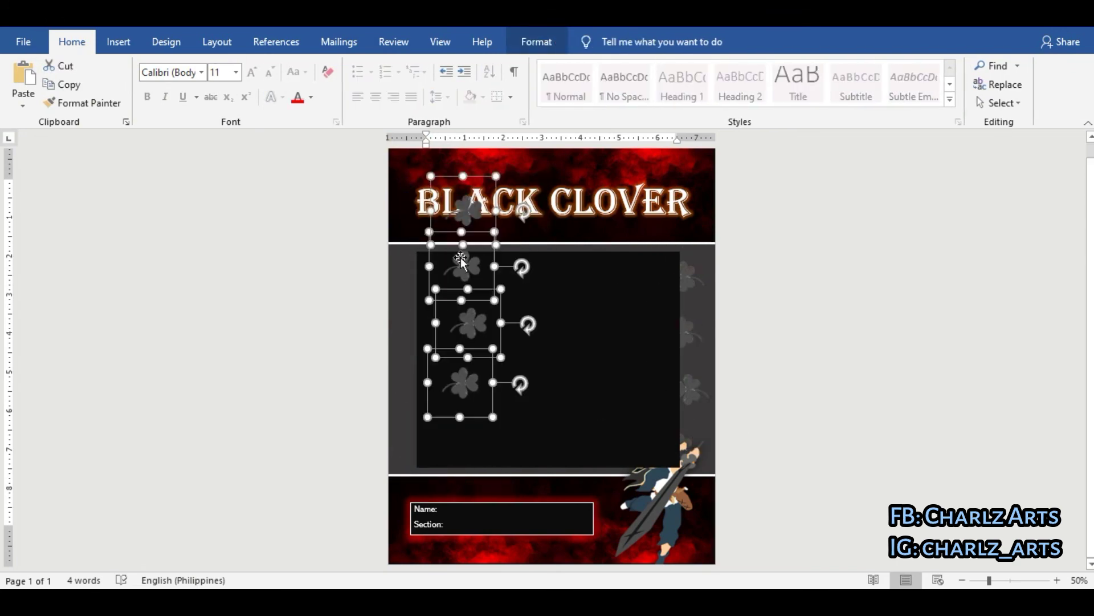
{"action": "left_click", "coordinate": [547, 359]}
{"action": "left_click", "coordinate": [540, 41]}
{"action": "left_click", "coordinate": [838, 66]}
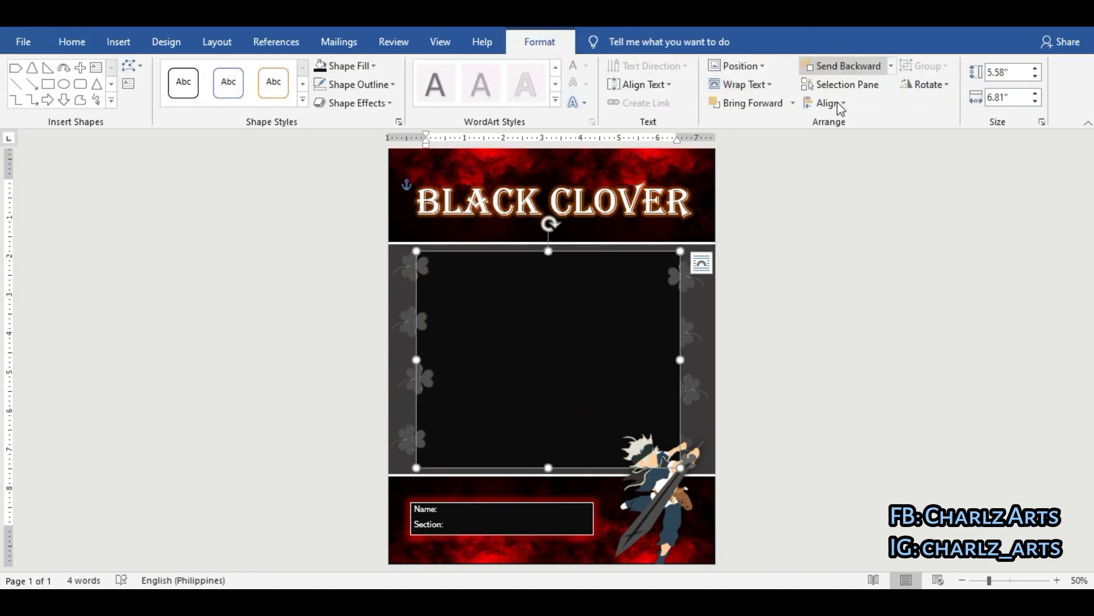
{"action": "left_click", "coordinate": [692, 387]}
Nudge the right-side clovers right and widen the black box to 5.58" by 7.42"
{"action": "left_click", "coordinate": [690, 332], "text": "shift"}
{"action": "left_click", "coordinate": [692, 282], "text": "shift"}
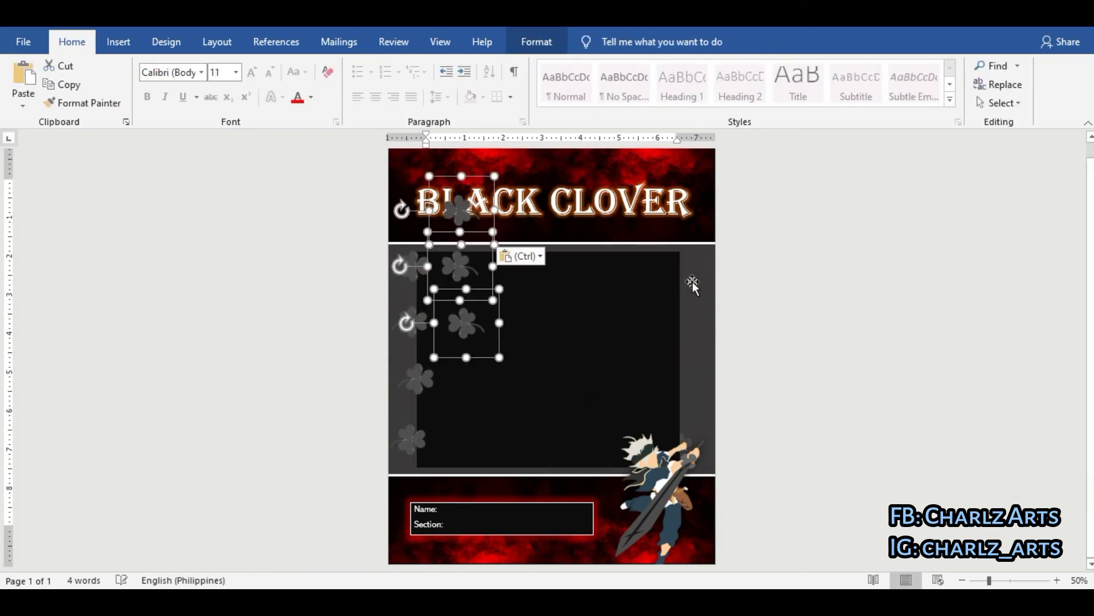
{"action": "mouse_move", "coordinate": [692, 283]}
{"action": "left_mouse_down"}
{"action": "mouse_move", "coordinate": [709, 331]}
{"action": "mouse_move", "coordinate": [697, 317]}
{"action": "left_mouse_up"}
{"action": "left_click", "coordinate": [689, 359]}
{"action": "left_click_drag", "start_coordinate": [689, 359], "coordinate": [695, 360]}
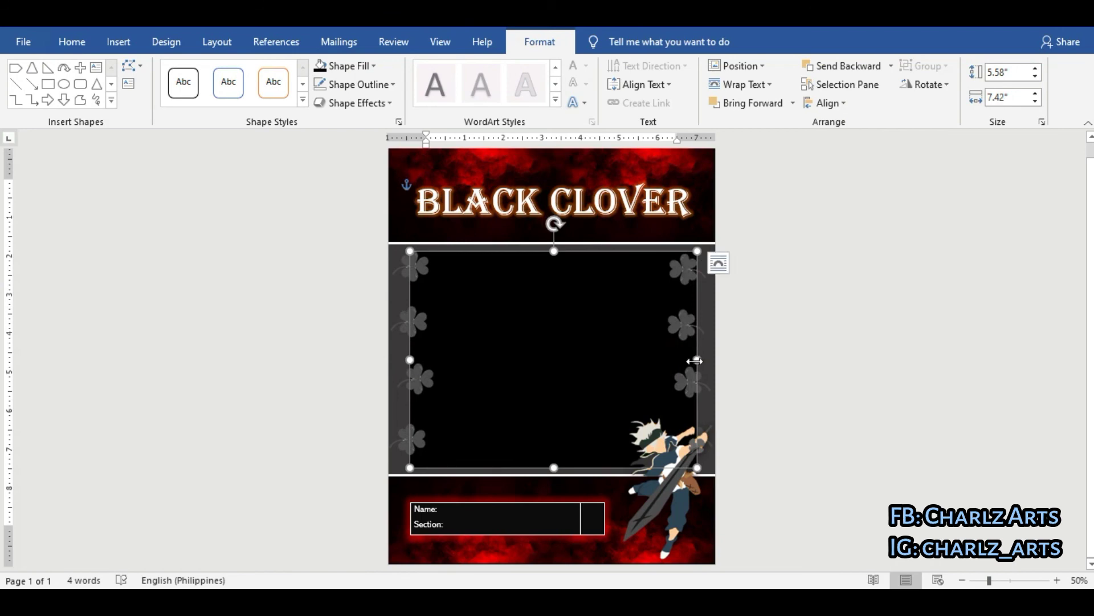
{"action": "left_click", "coordinate": [869, 345]}
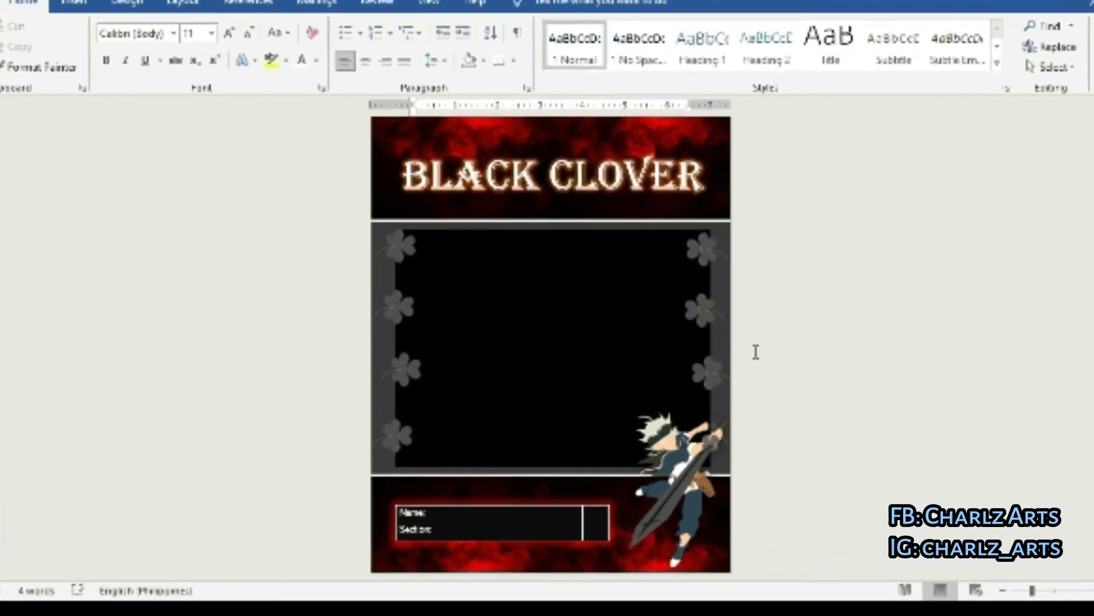